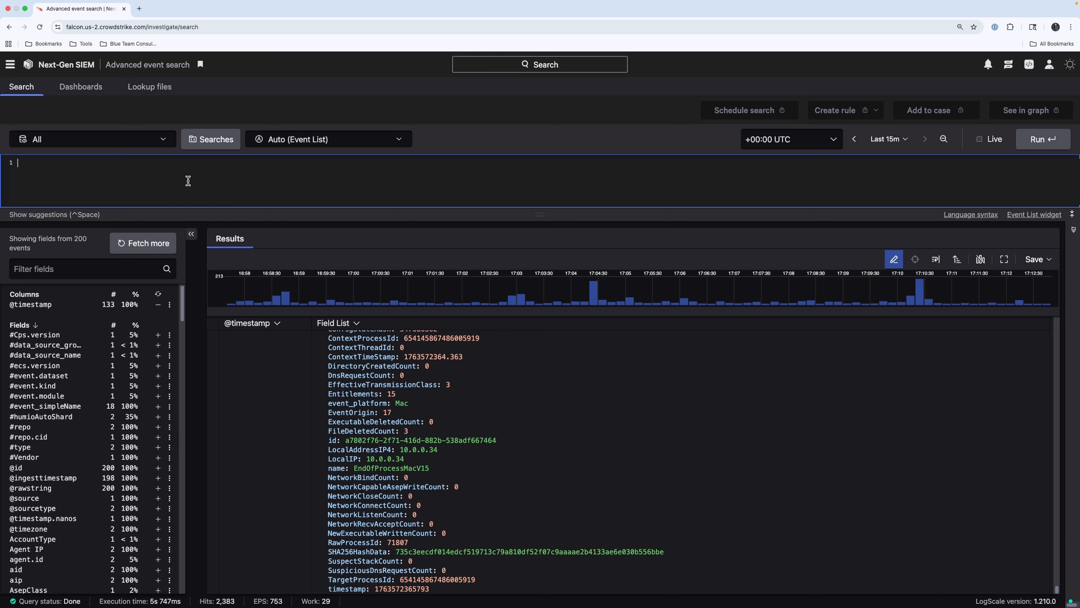
Review the available data sources and the visualization types offered for the search results
click(164, 140)
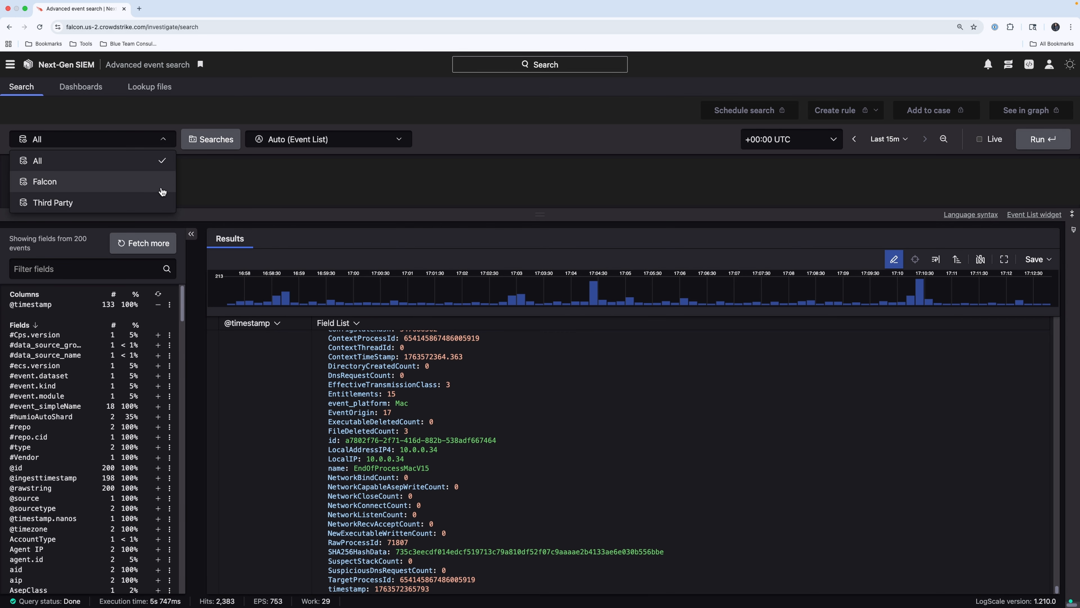
click(155, 163)
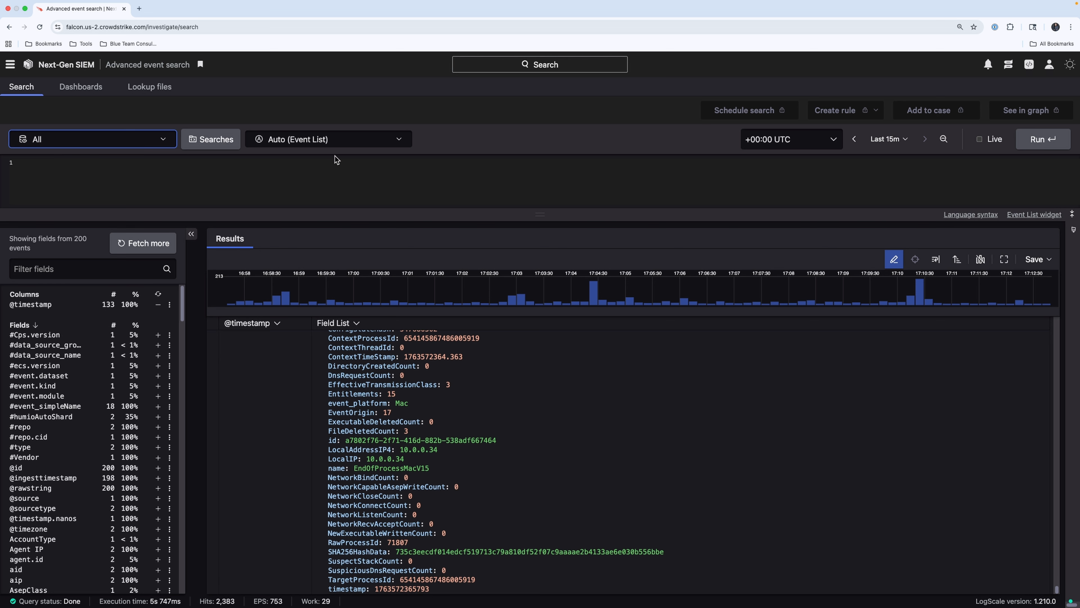
click(399, 140)
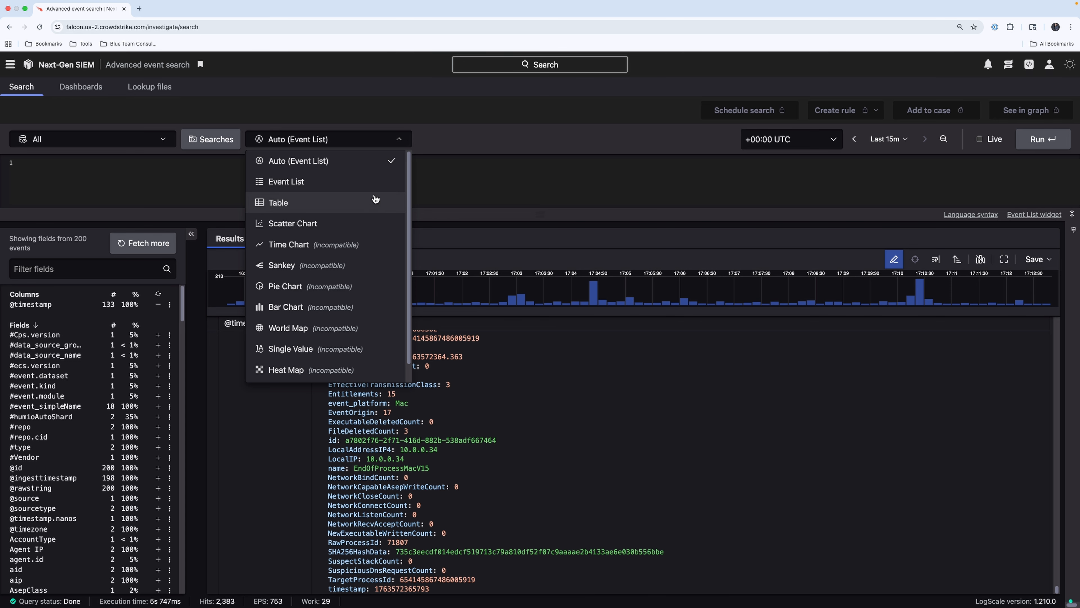
click(400, 140)
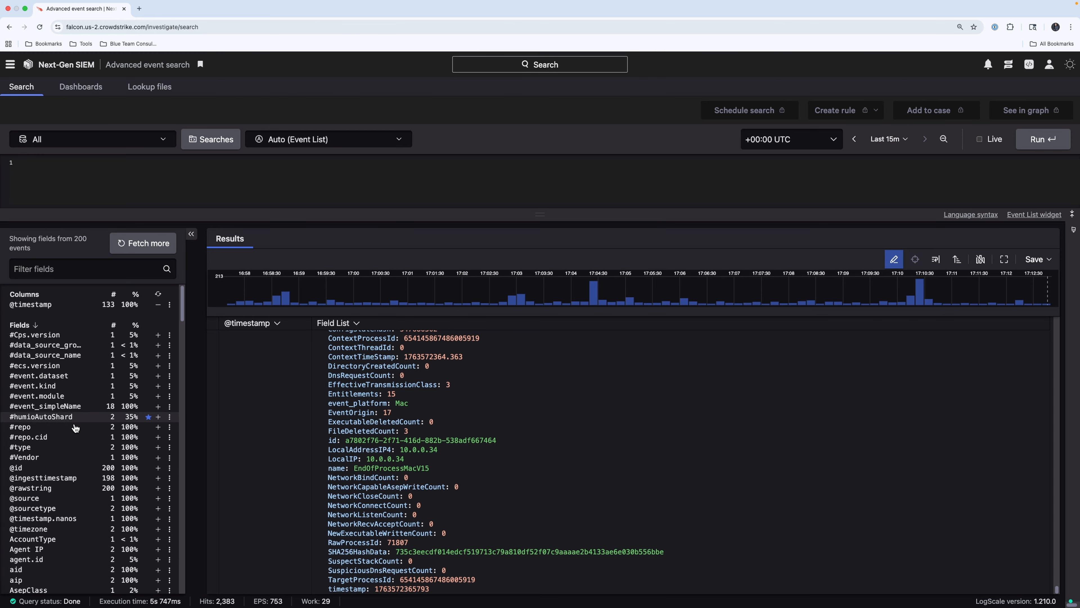
Filter the events to #event_simpleName = UserLogoff using the field's top values, and close the value list
click(75, 411)
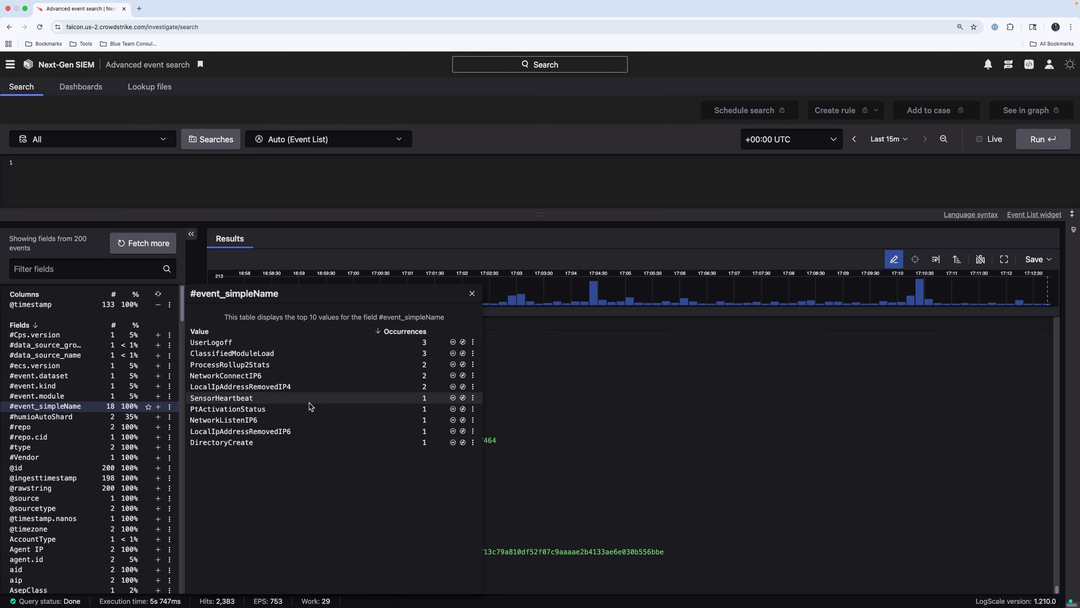
click(453, 342)
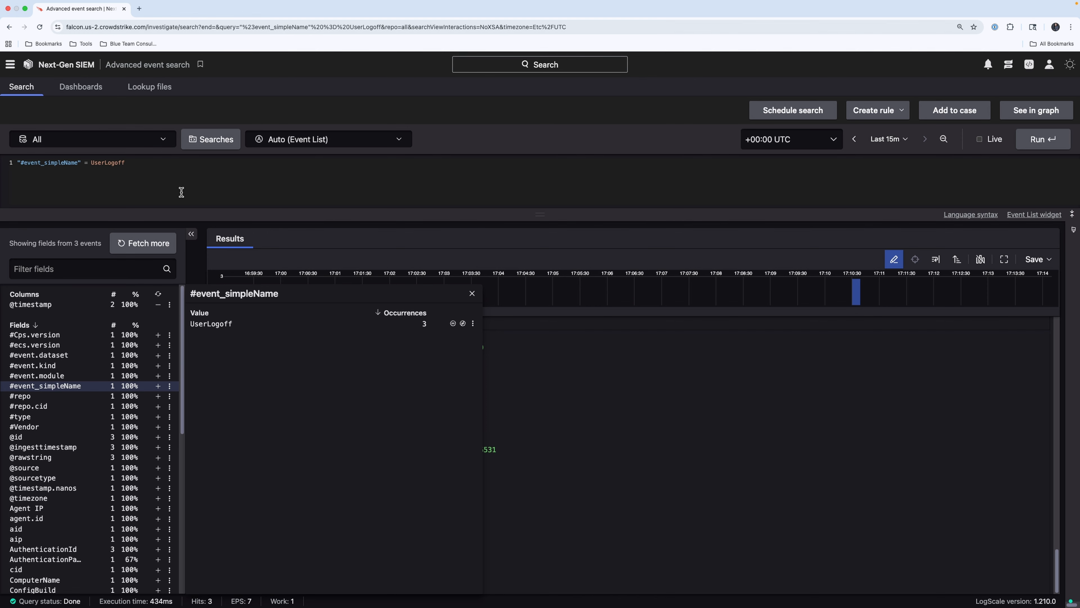
click(472, 293)
Clear the whole query and rerun the search without a filter
click(170, 181)
key(super+a)
key(BackSpace)
key(Return)
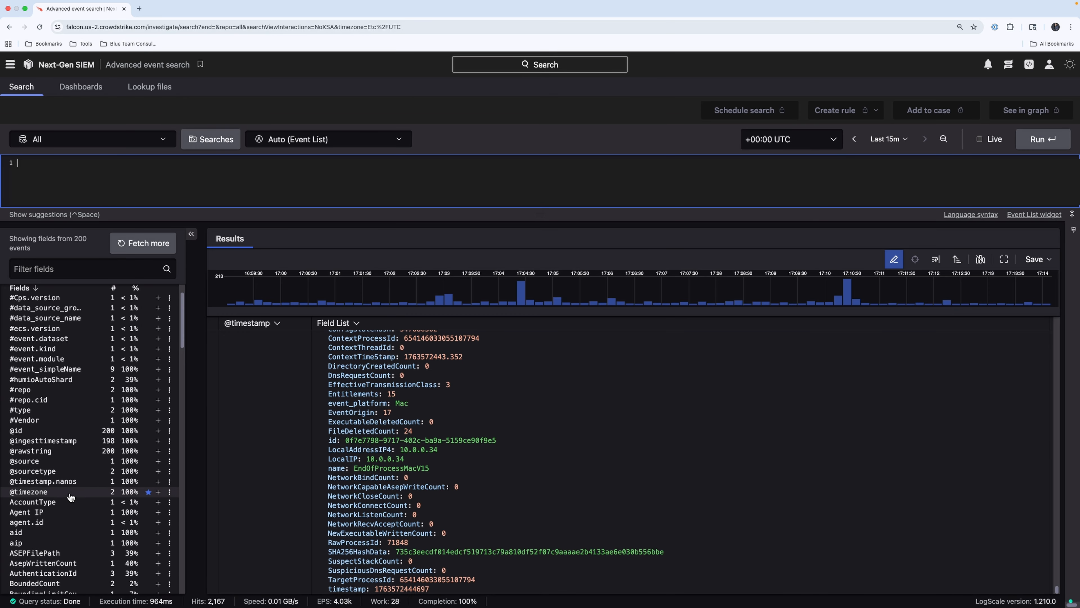
scroll(107, 408, down, 4)
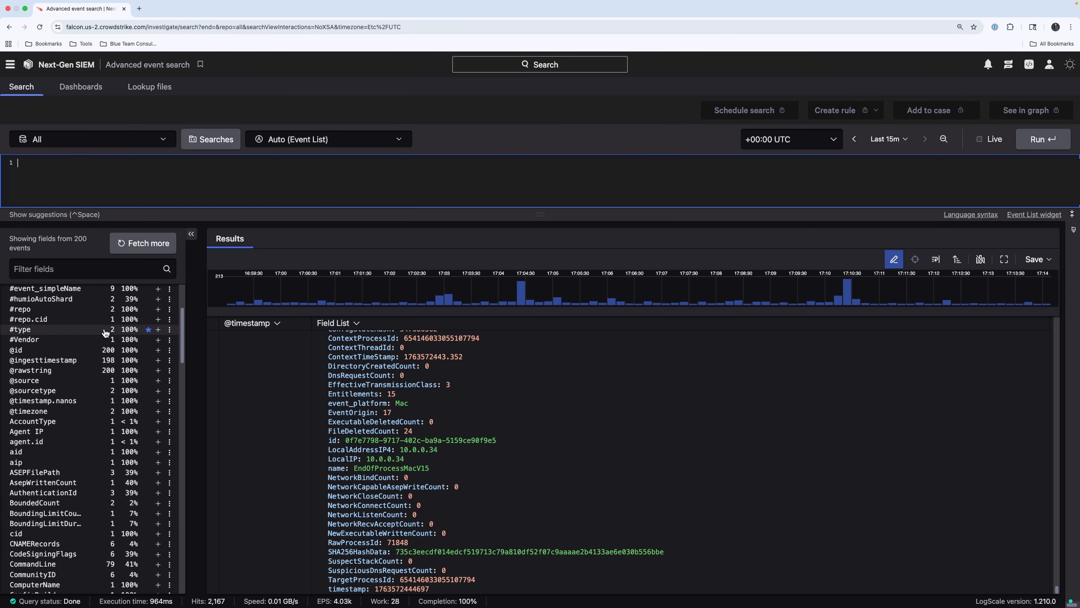
click(84, 374)
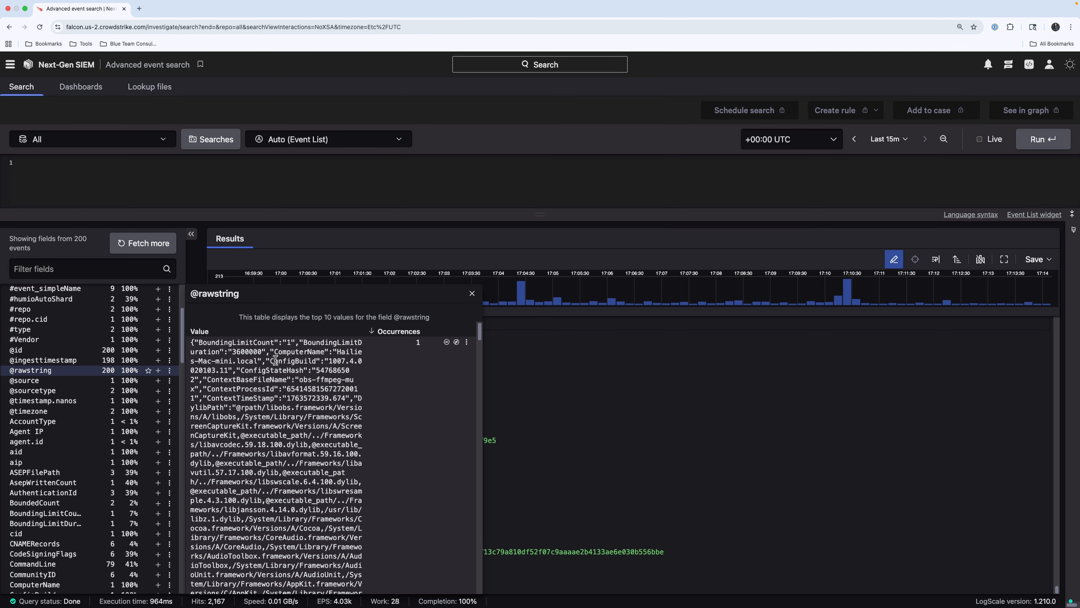
scroll(327, 549, down, 10)
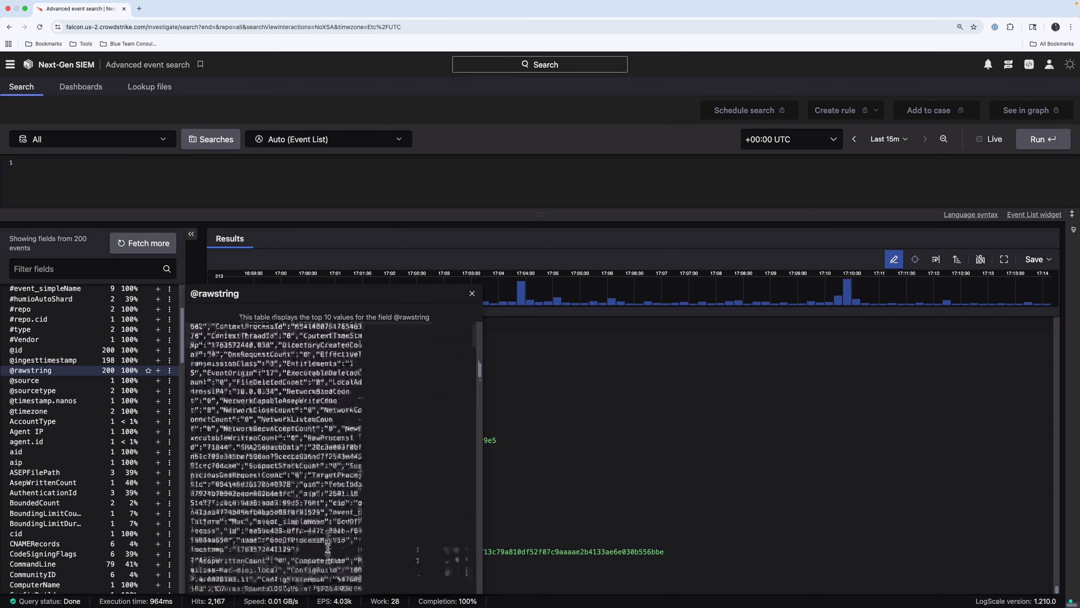
scroll(327, 548, down, 10)
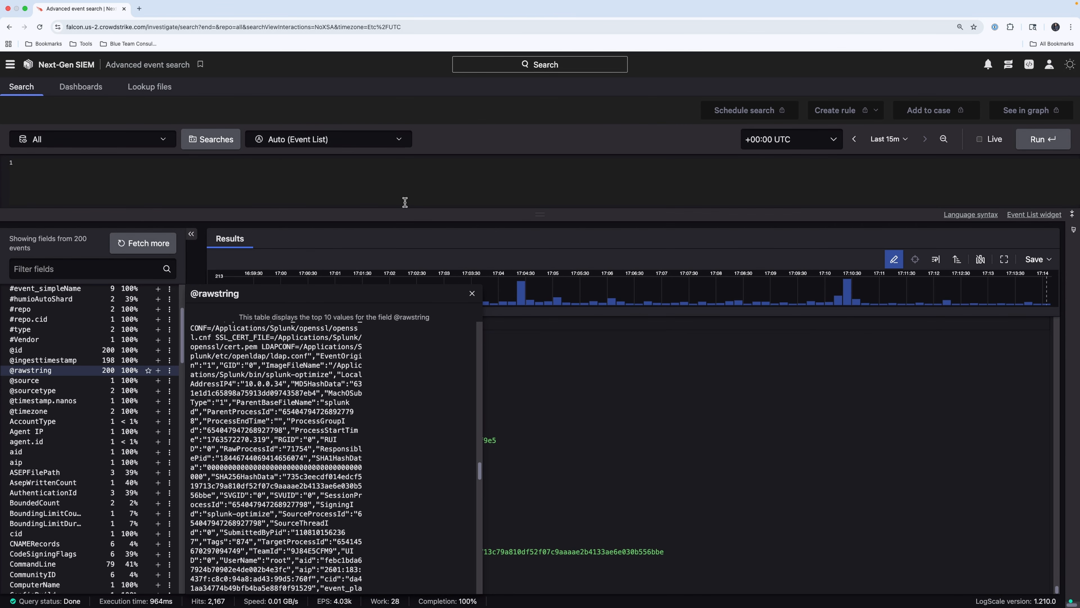
click(406, 198)
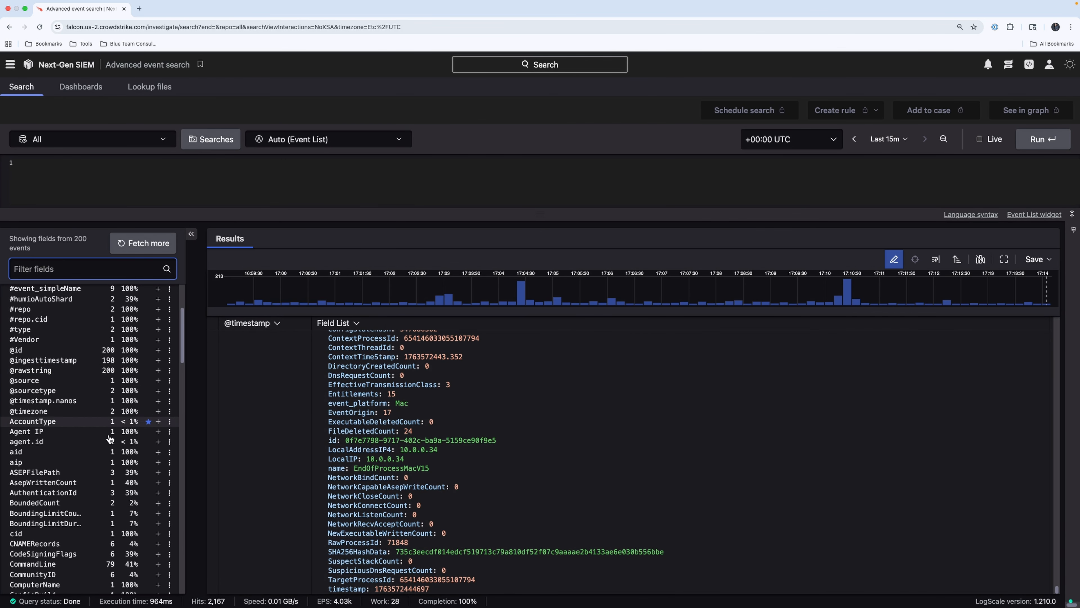
Search the field list for "rem", view the RemoteIP field's values, and clear the field search
click(61, 268)
text(rem)
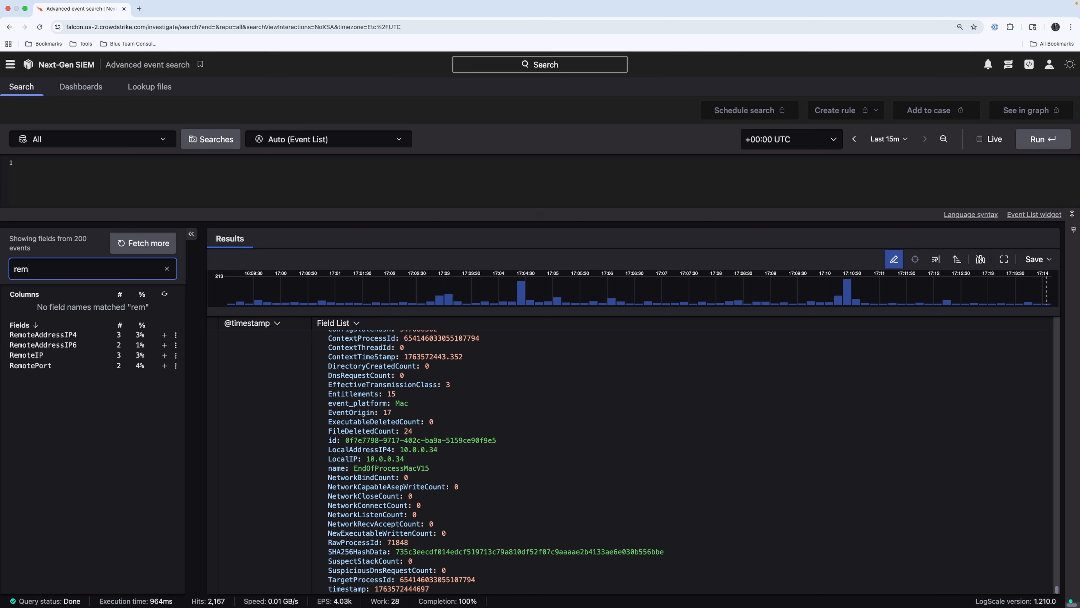
click(58, 355)
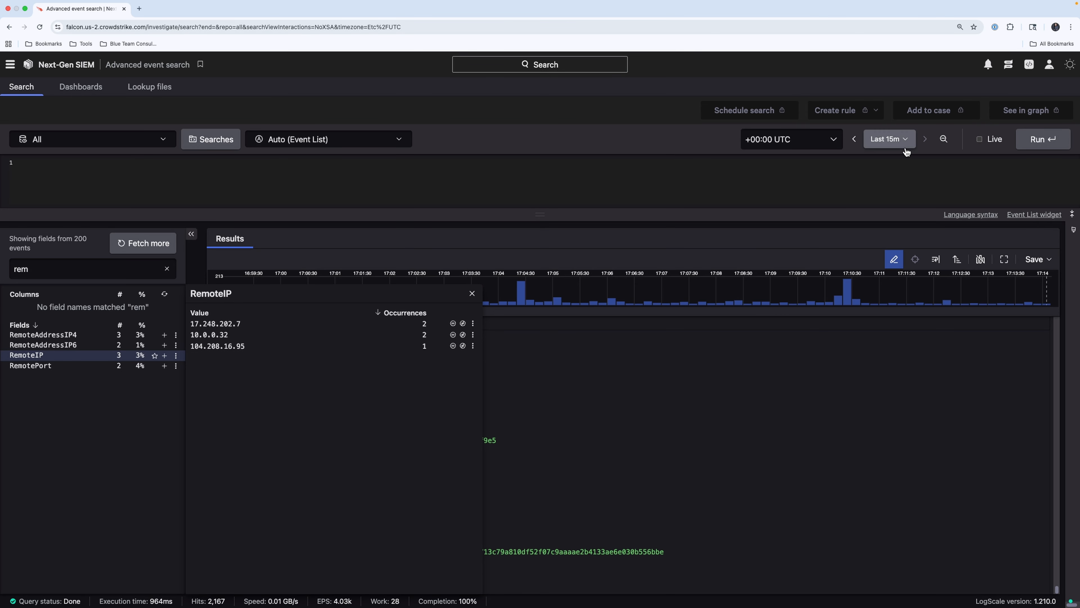
click(168, 270)
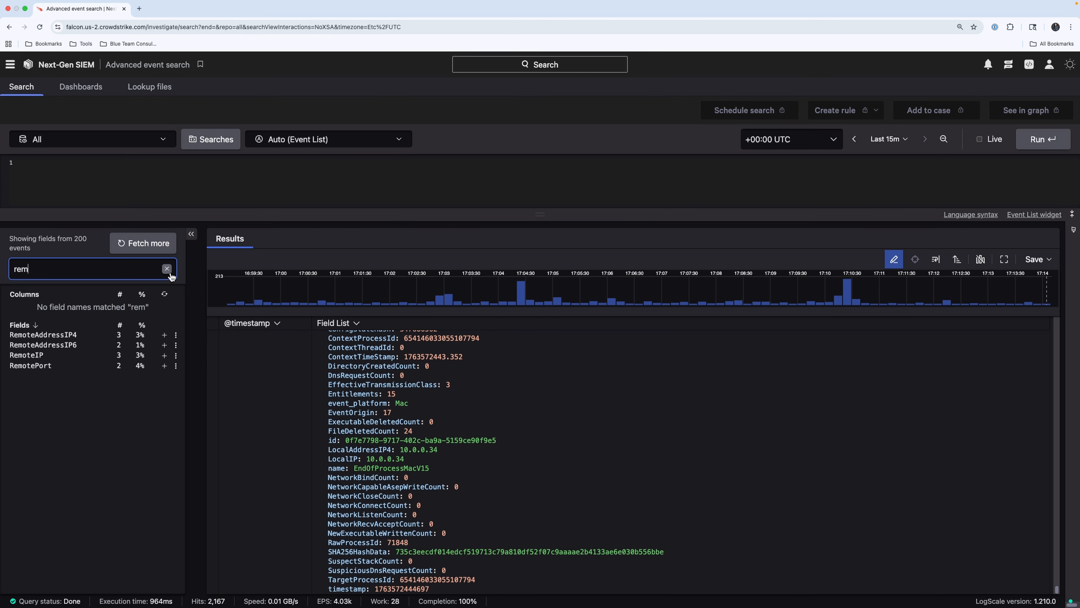
click(167, 269)
Examine the top values of the FileName field and close the value list
scroll(100, 497, down, 15)
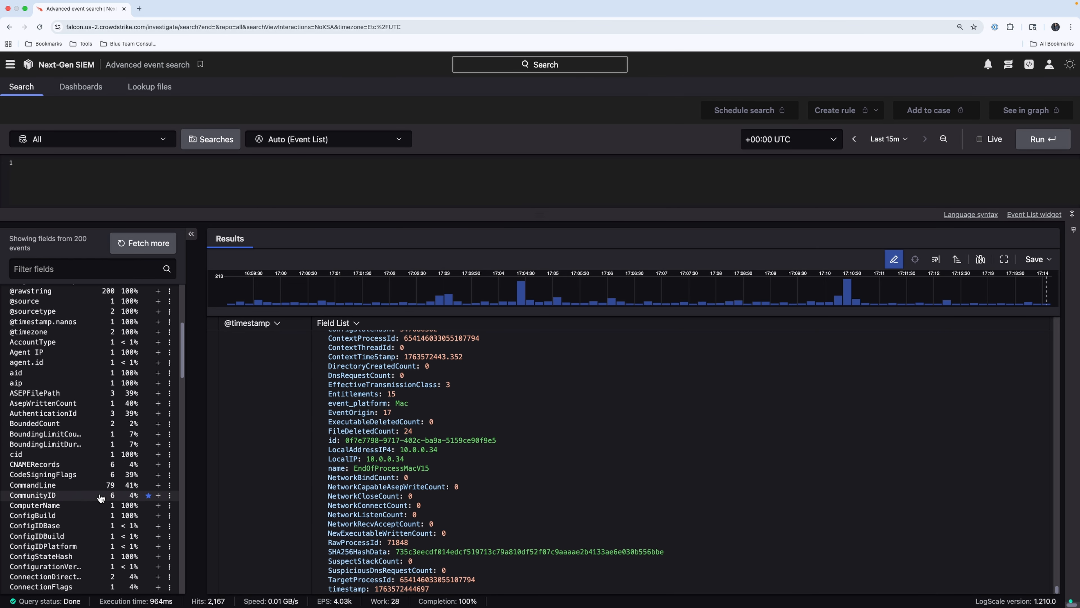
scroll(100, 498, down, 5)
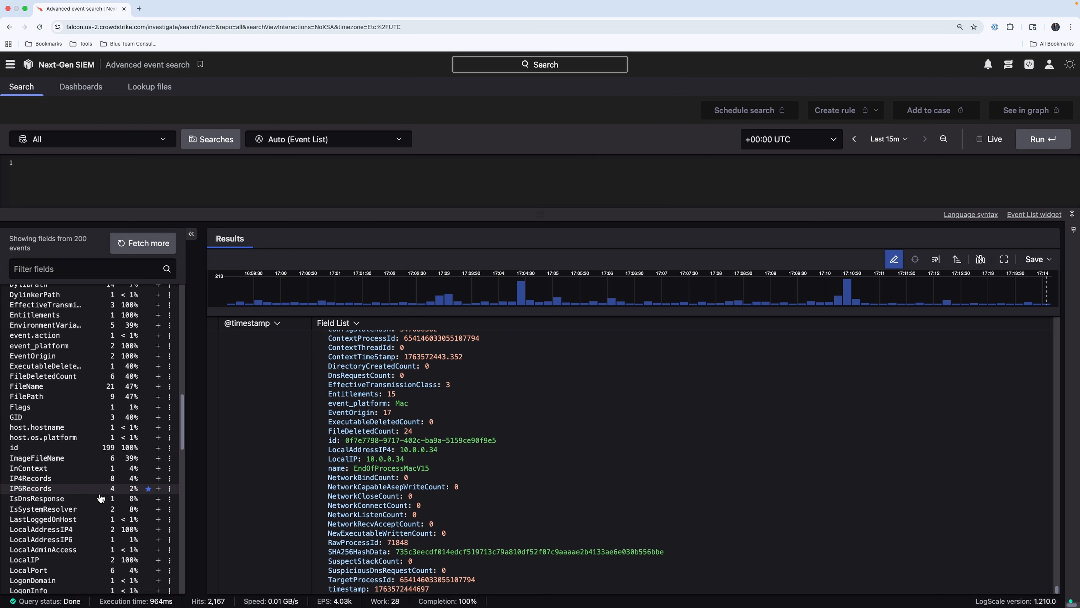
click(69, 384)
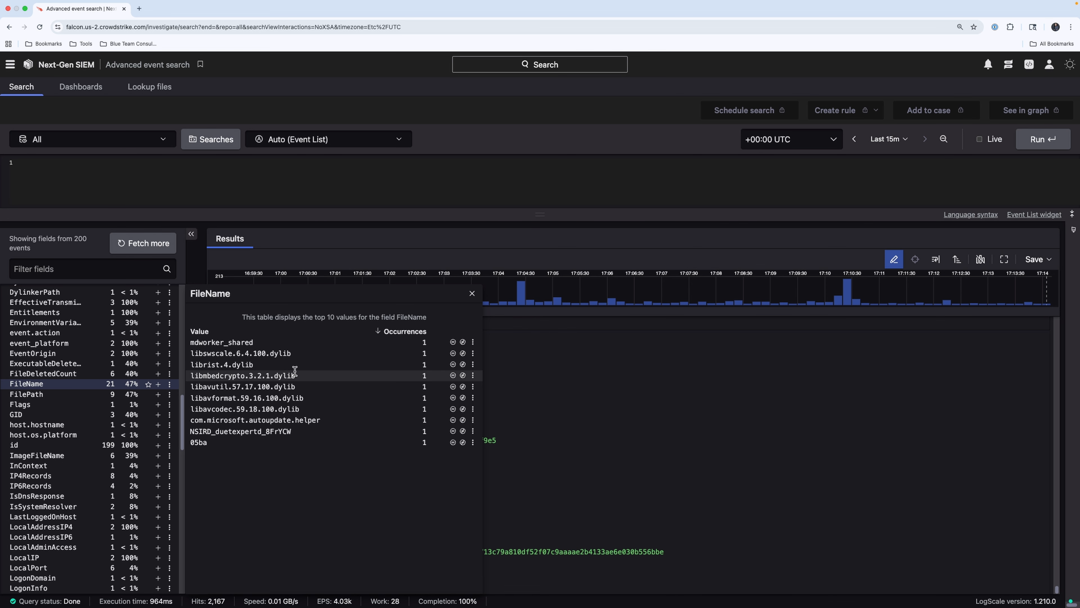
click(561, 188)
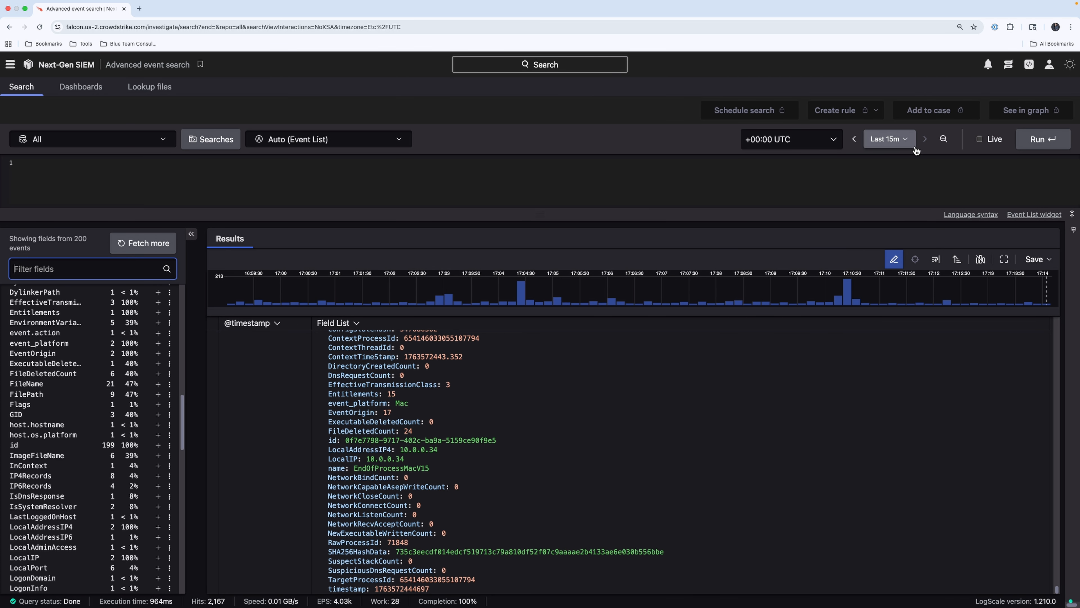
Review the time interval presets and the simple and advanced relative time range options, including the available units
click(913, 145)
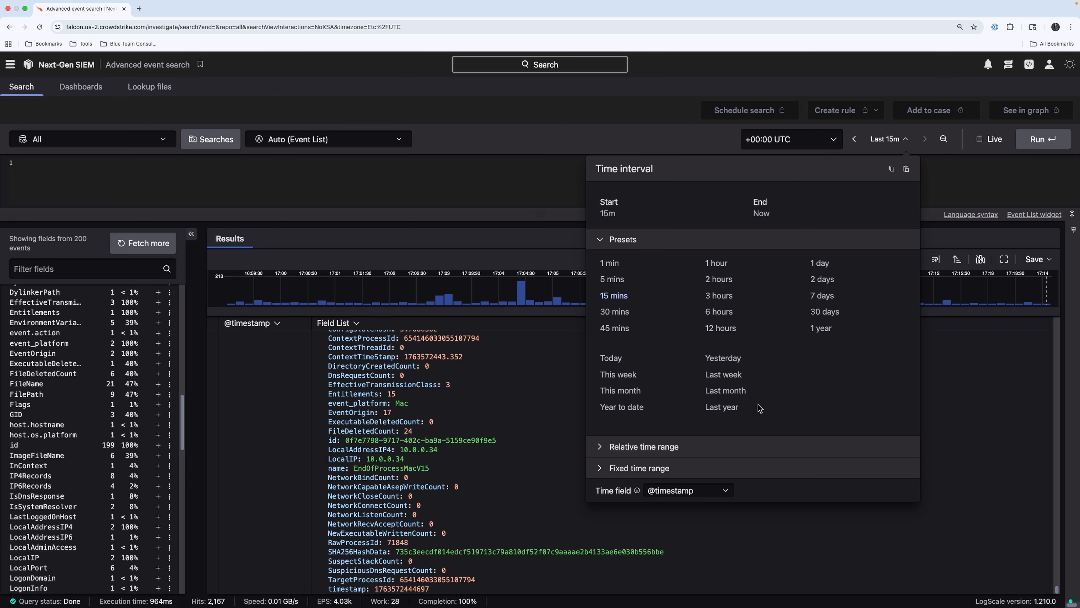
click(762, 443)
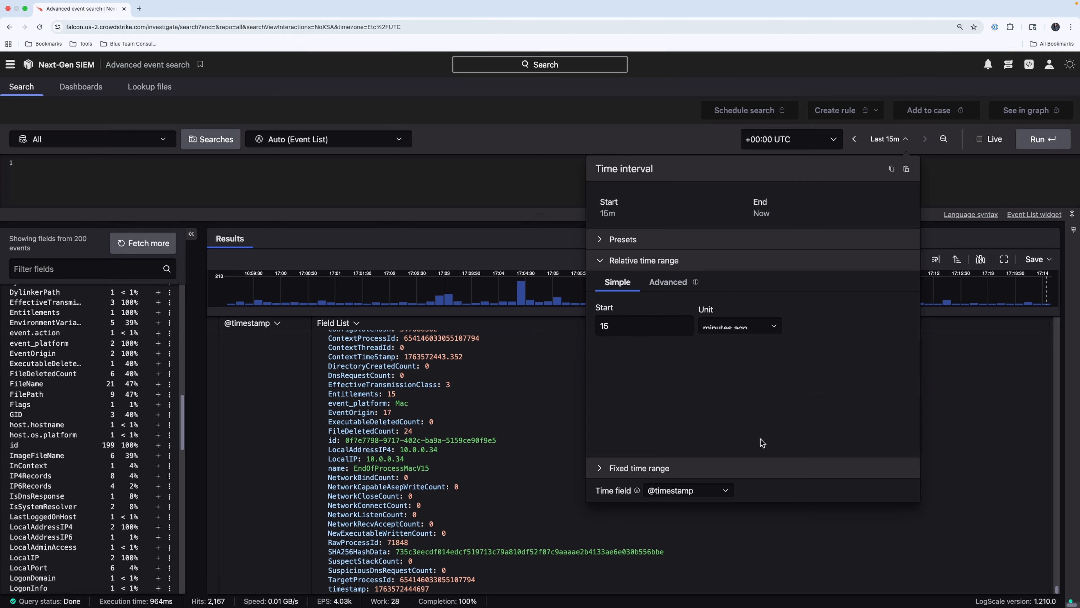
click(744, 331)
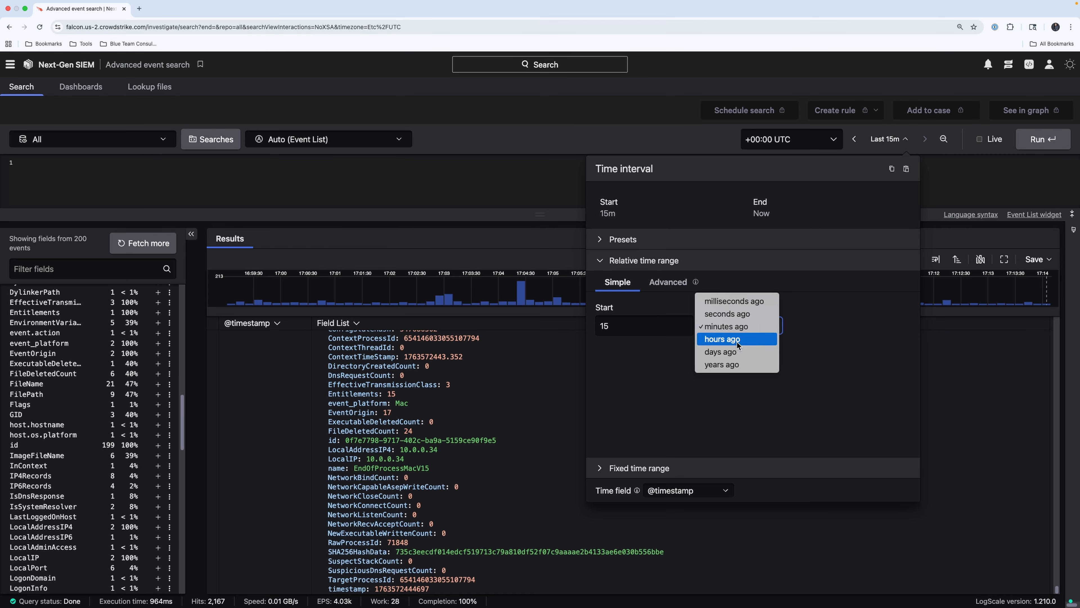
click(677, 286)
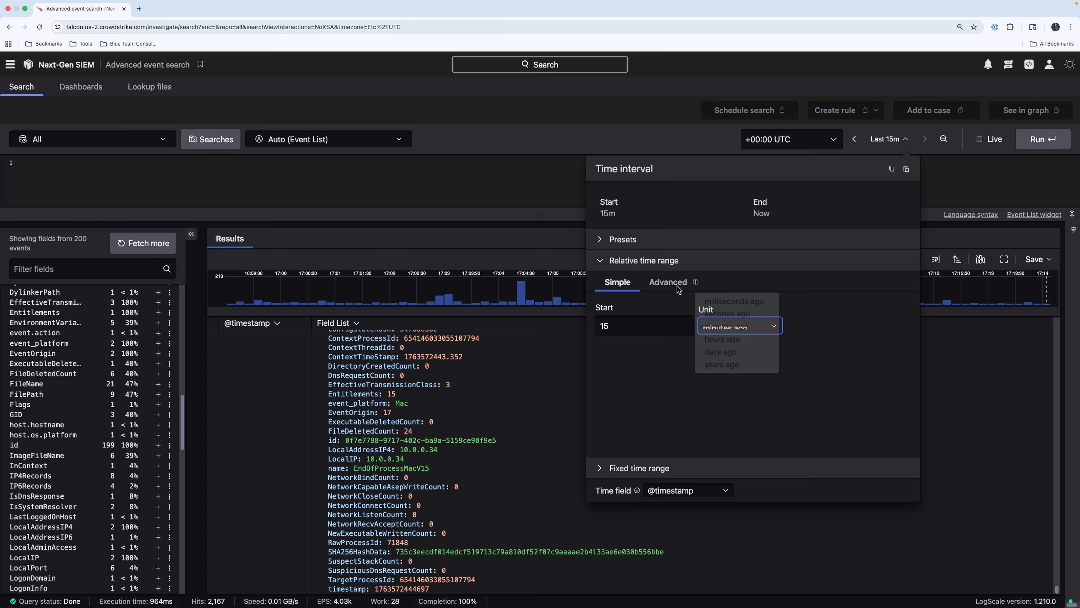
click(676, 287)
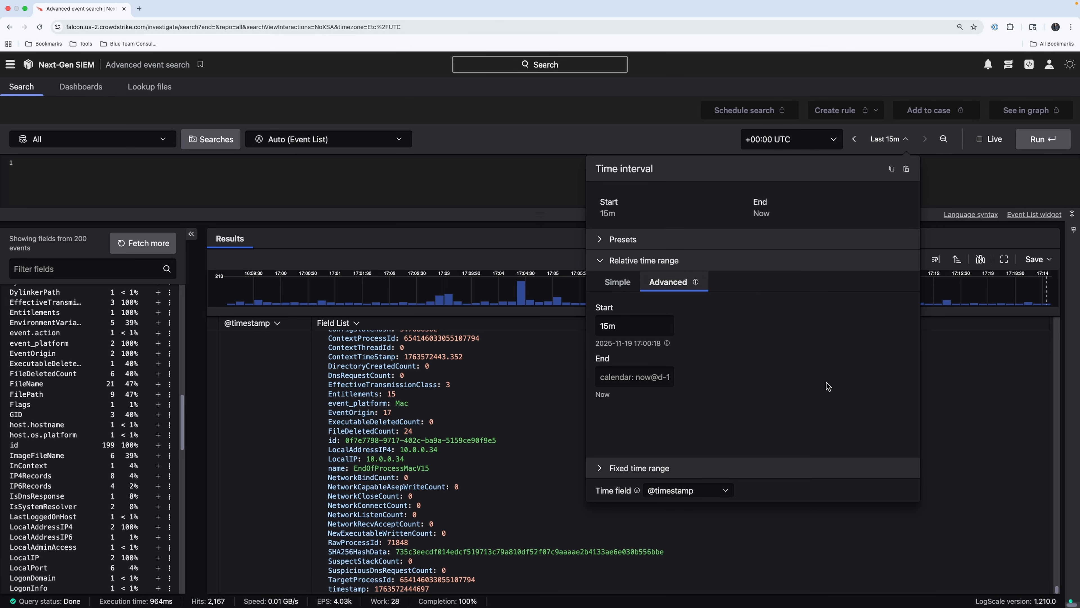
Review the fixed time range calendars and the time field choices, and close the time interval settings
click(672, 467)
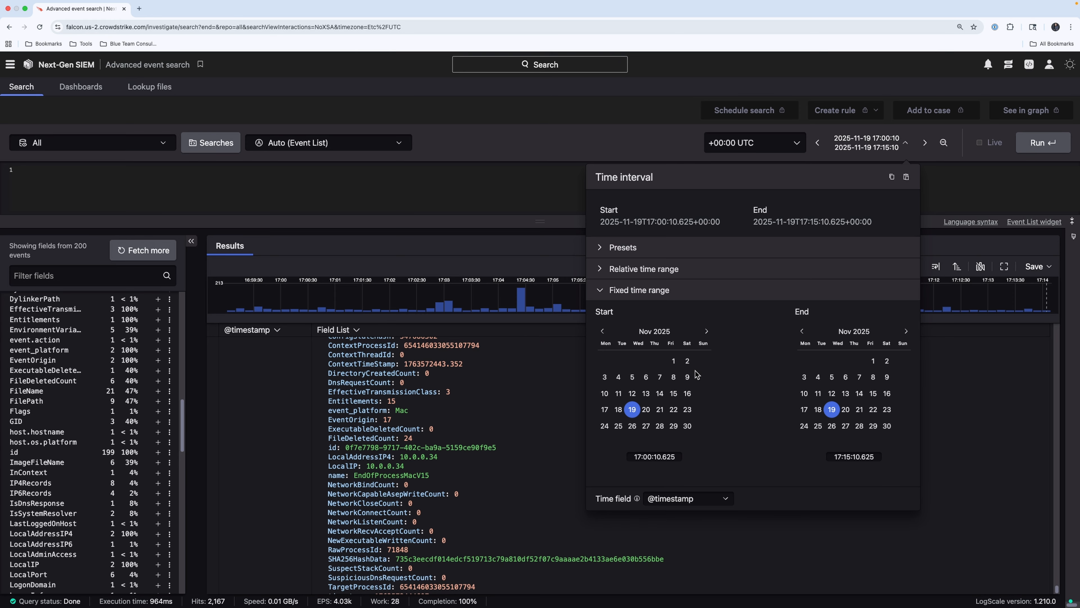
click(726, 504)
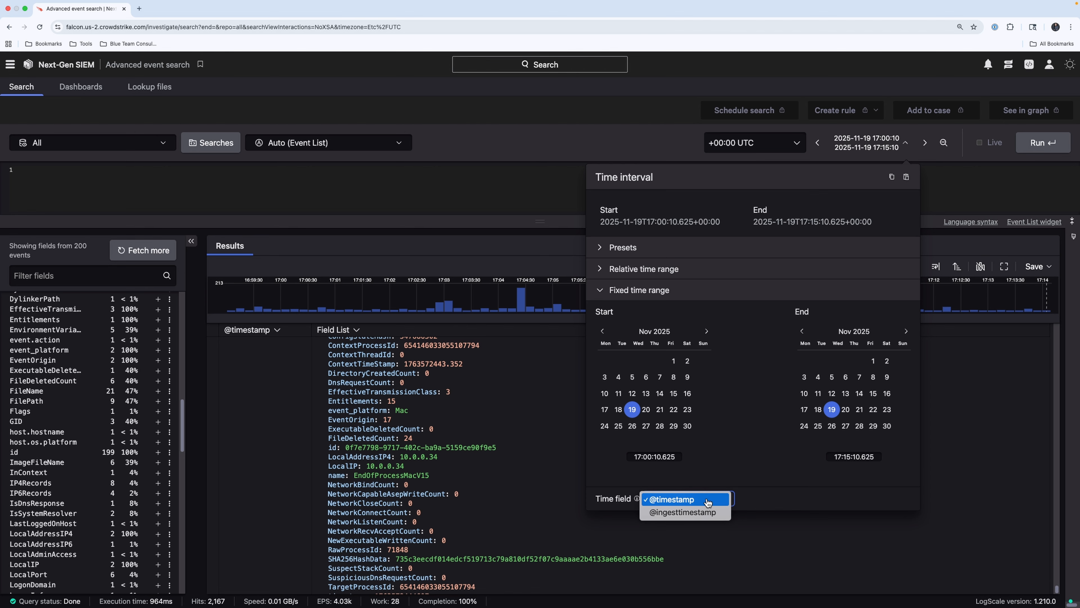
click(749, 479)
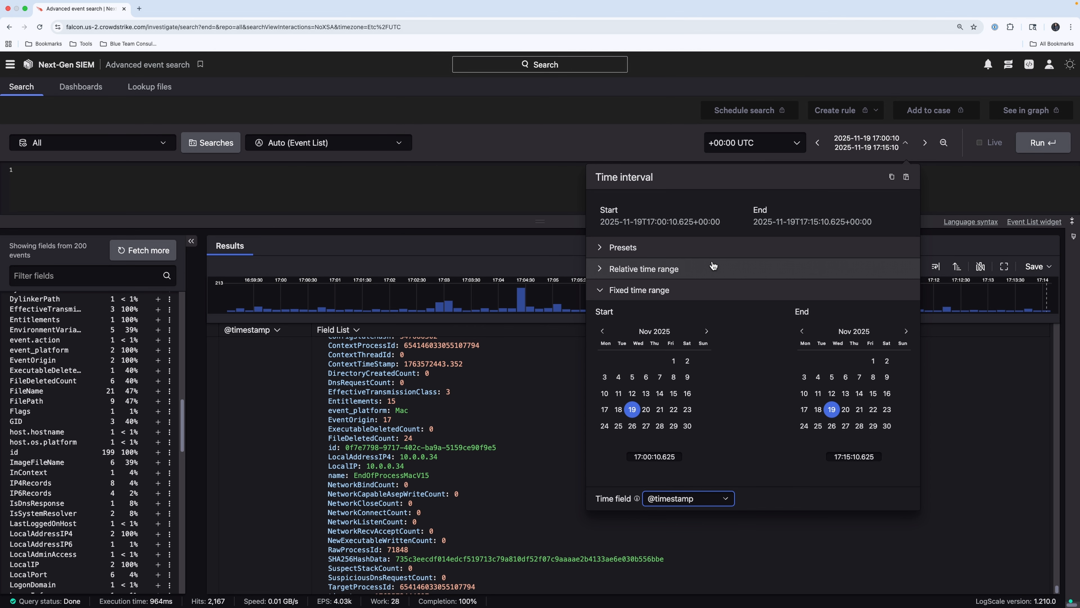
click(572, 177)
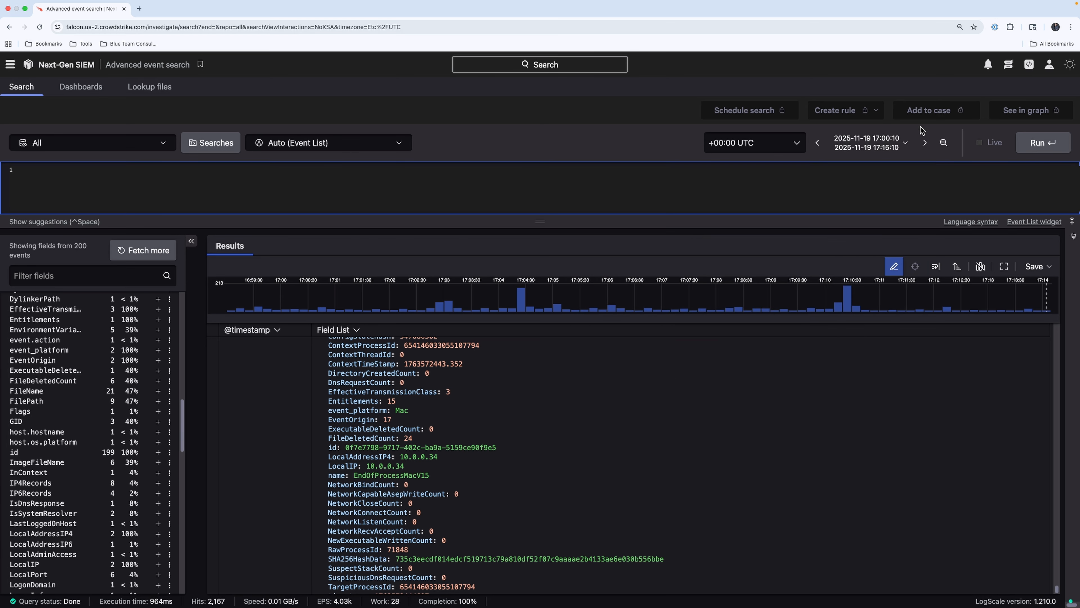
Set the search's time interval to the 1 hour preset
click(877, 143)
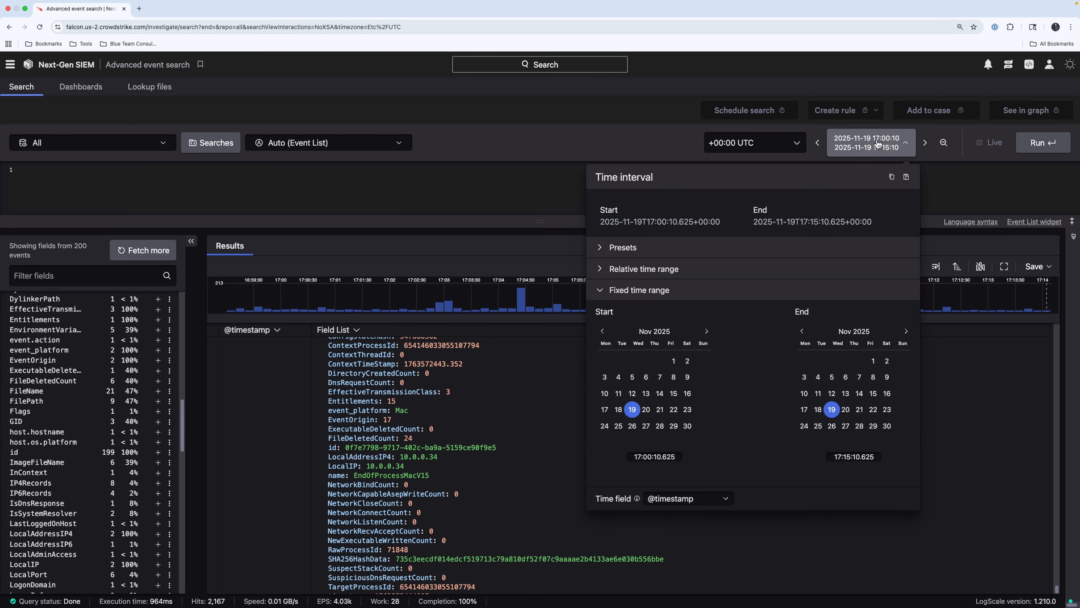
click(622, 248)
click(718, 272)
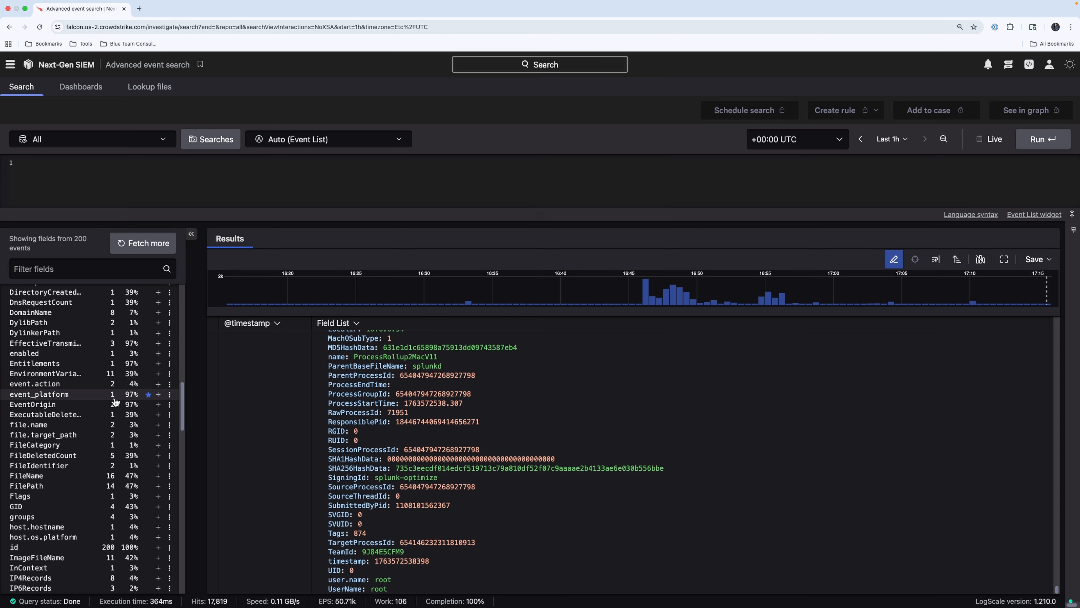
Narrow the time range on the event histogram to about 16:45:23 through 17:00:03 on 2025-11-19
scroll(114, 402, up, 10)
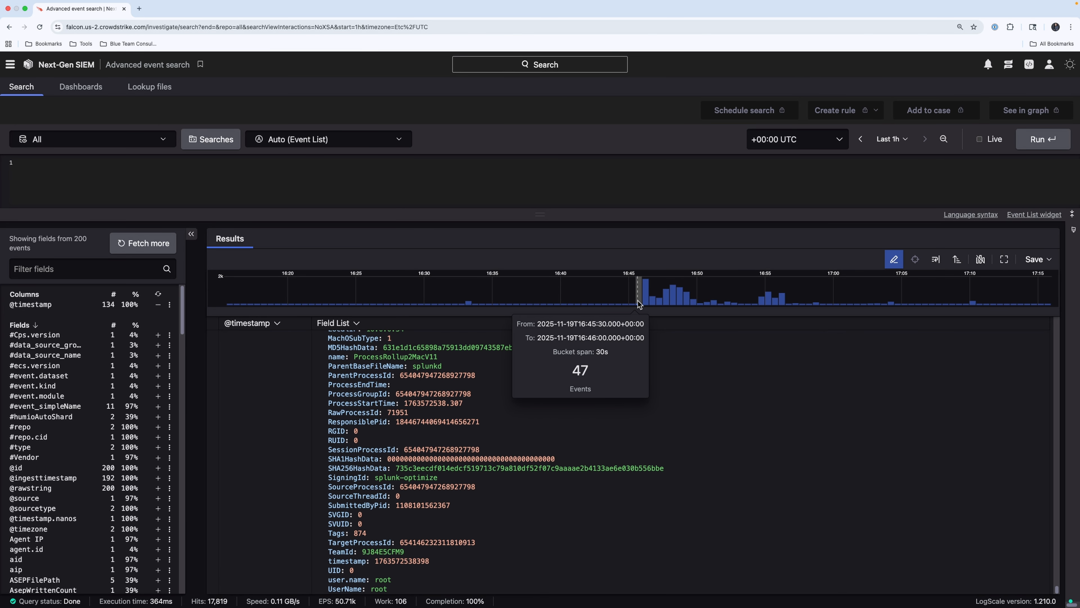
drag(637, 303, 834, 303)
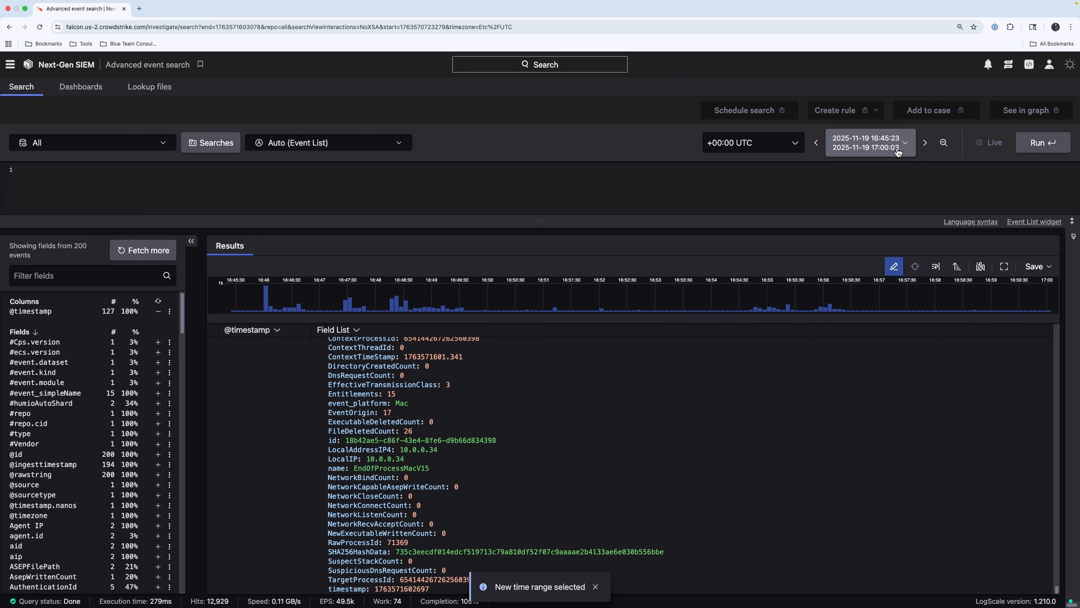
Replace the custom histogram time range with the 1 hour preset
click(898, 152)
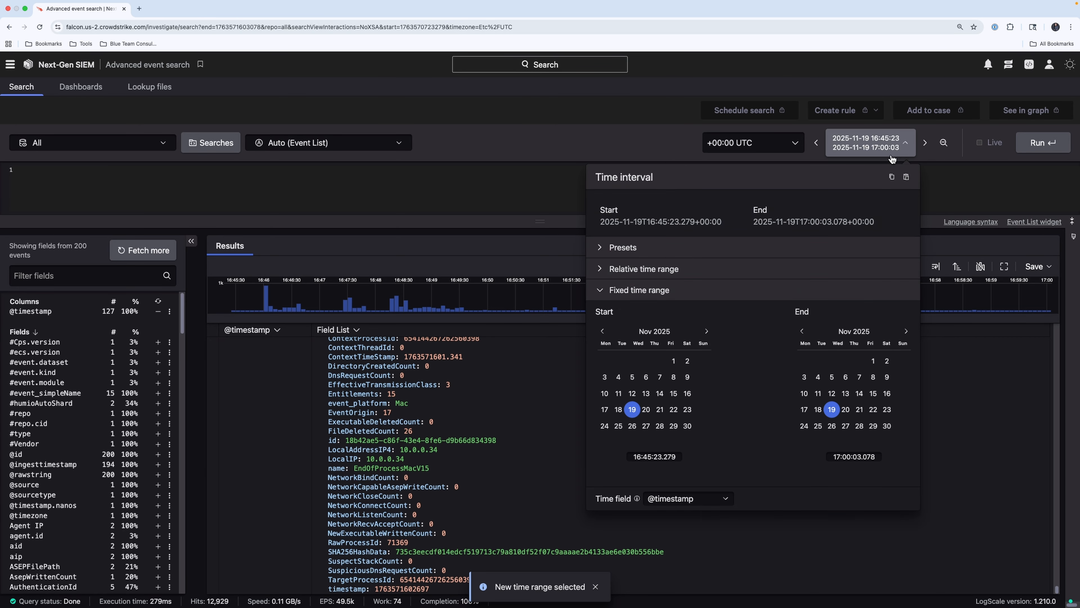
click(603, 248)
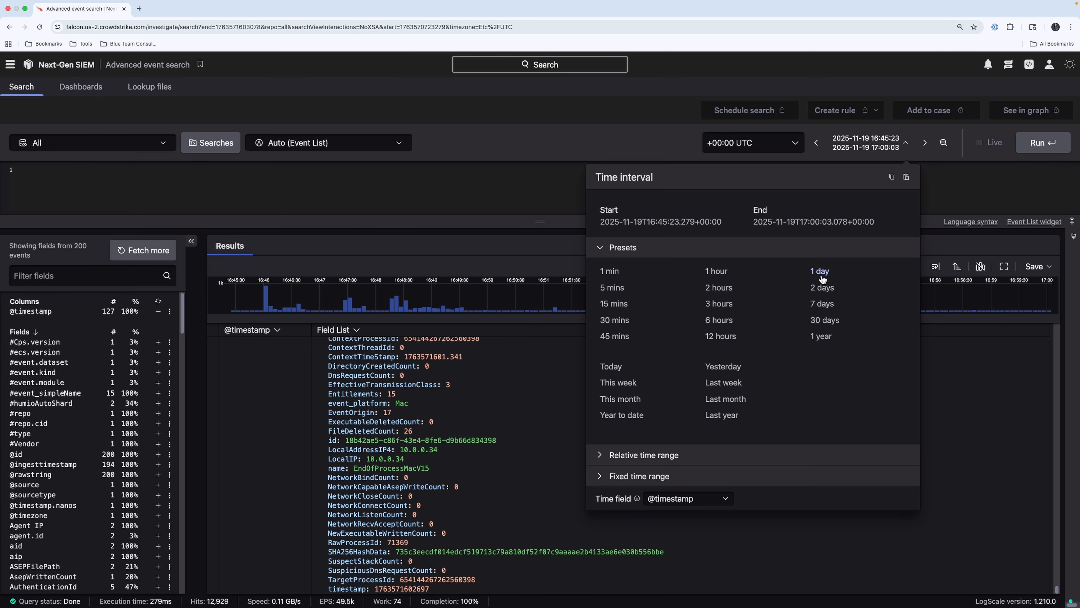
click(723, 272)
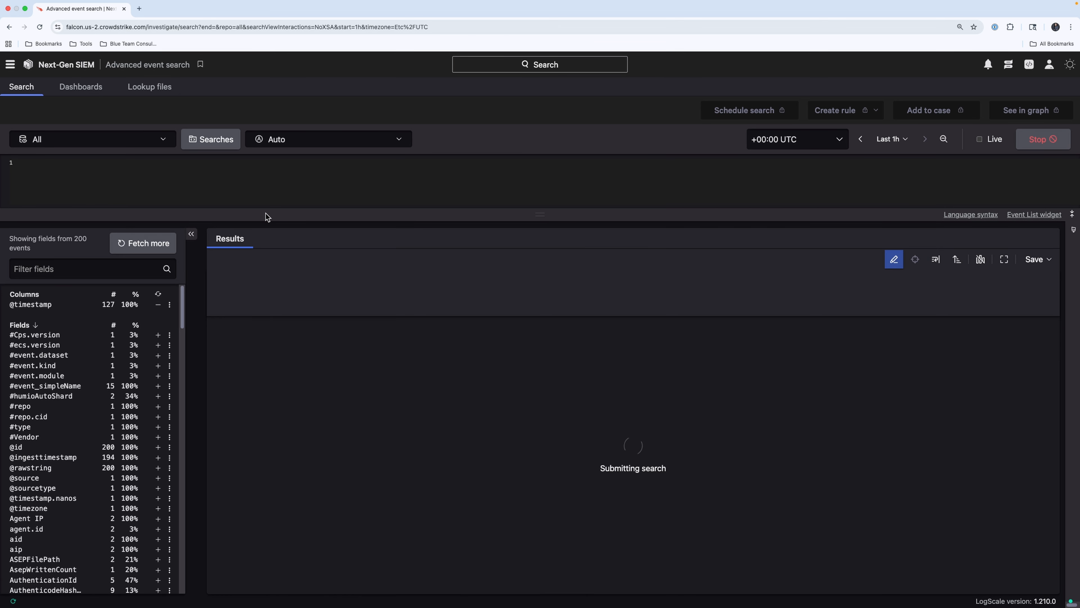
Filter the search to events whose ComputerName is LAPTOP-J26AI80A, using the values listed for the ComputerName field
scroll(212, 340, down, 10)
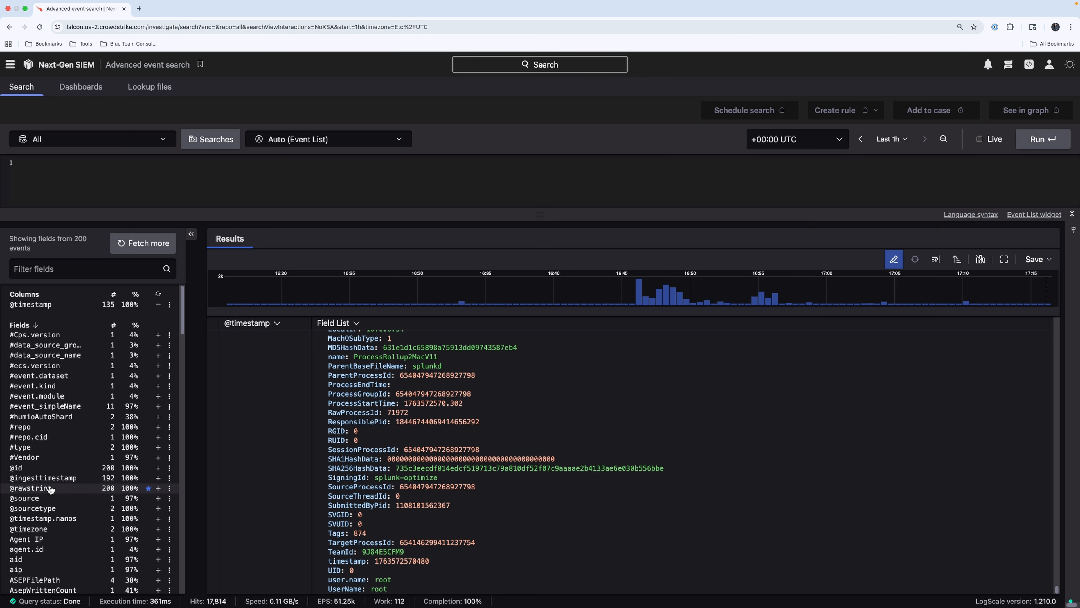
scroll(76, 433, down, 2)
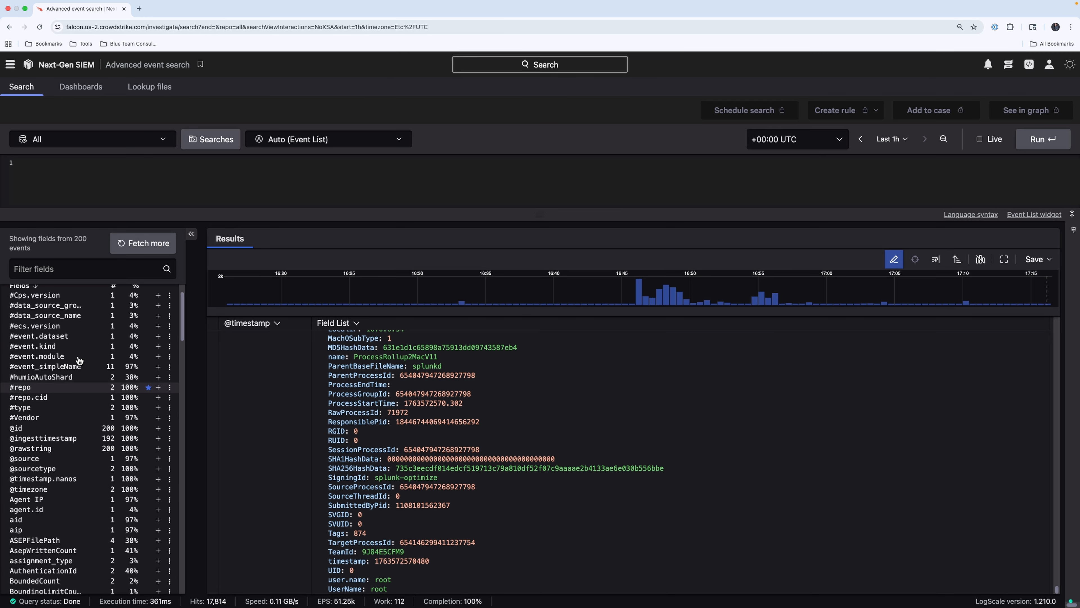
scroll(80, 485, down, 5)
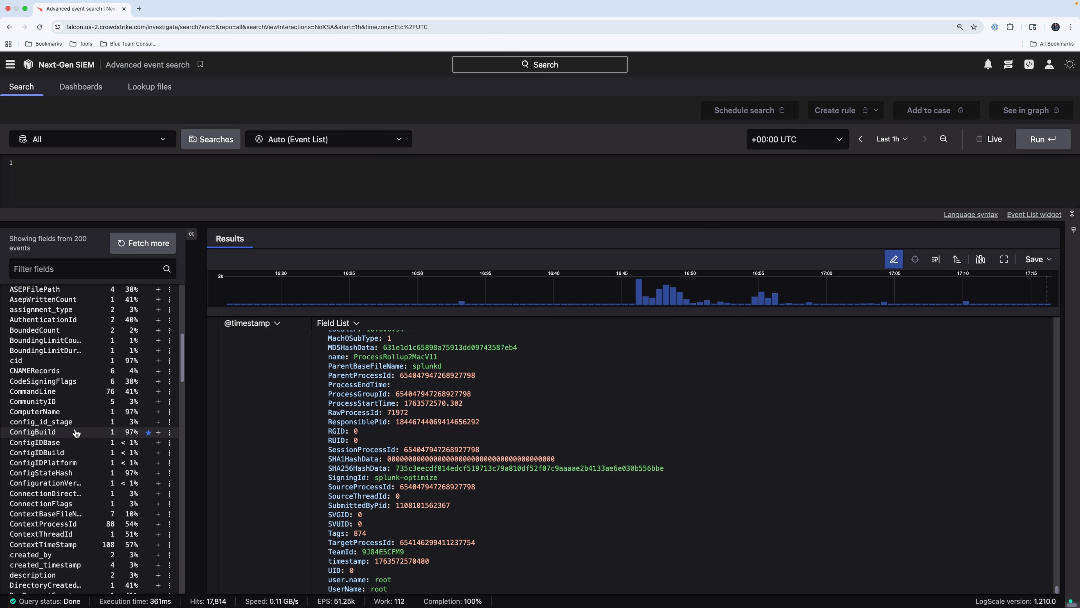
click(66, 419)
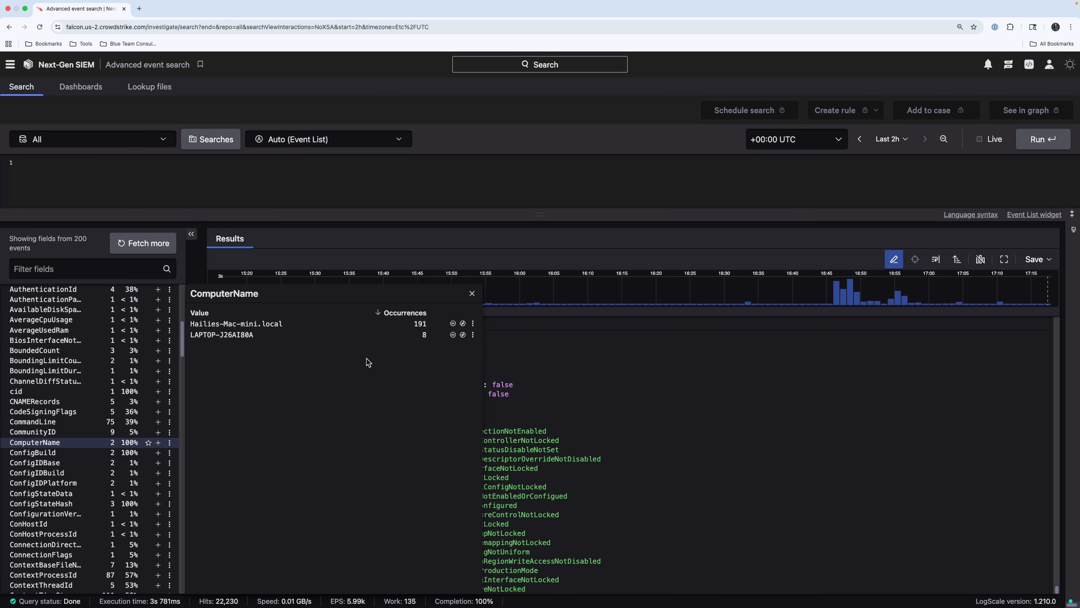
click(454, 335)
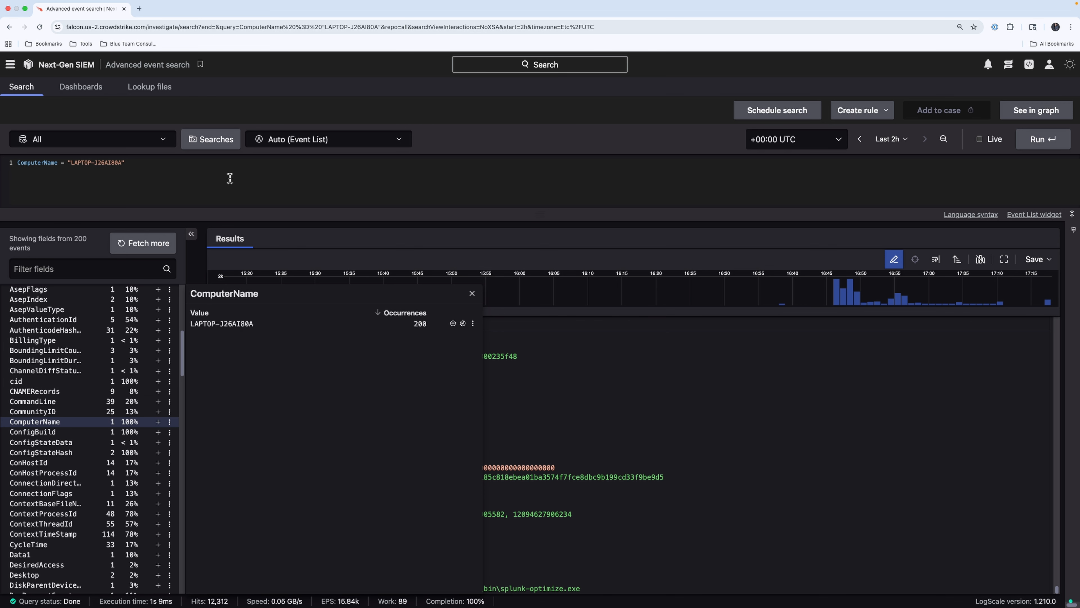
click(249, 181)
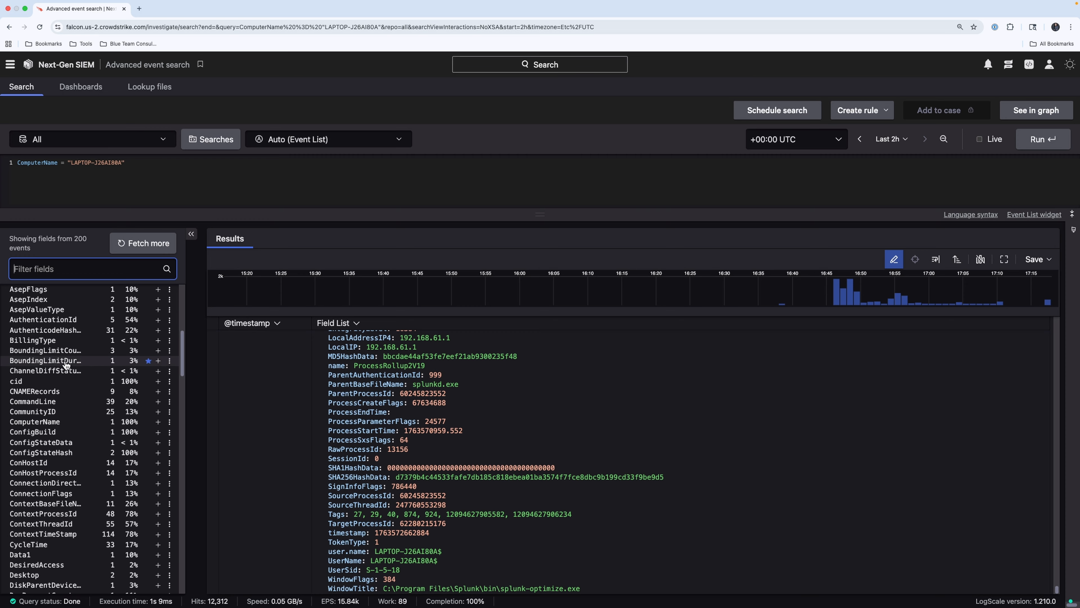
Review the top values of the #event_simpleName field and close the value list
scroll(70, 426, down, 3)
scroll(69, 436, up, 5)
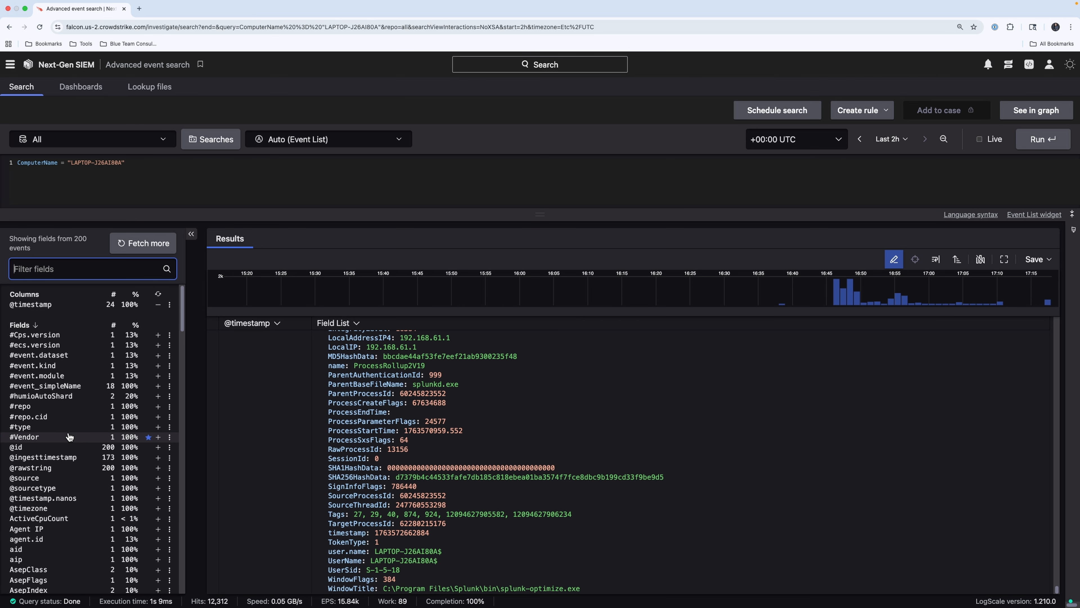
click(85, 385)
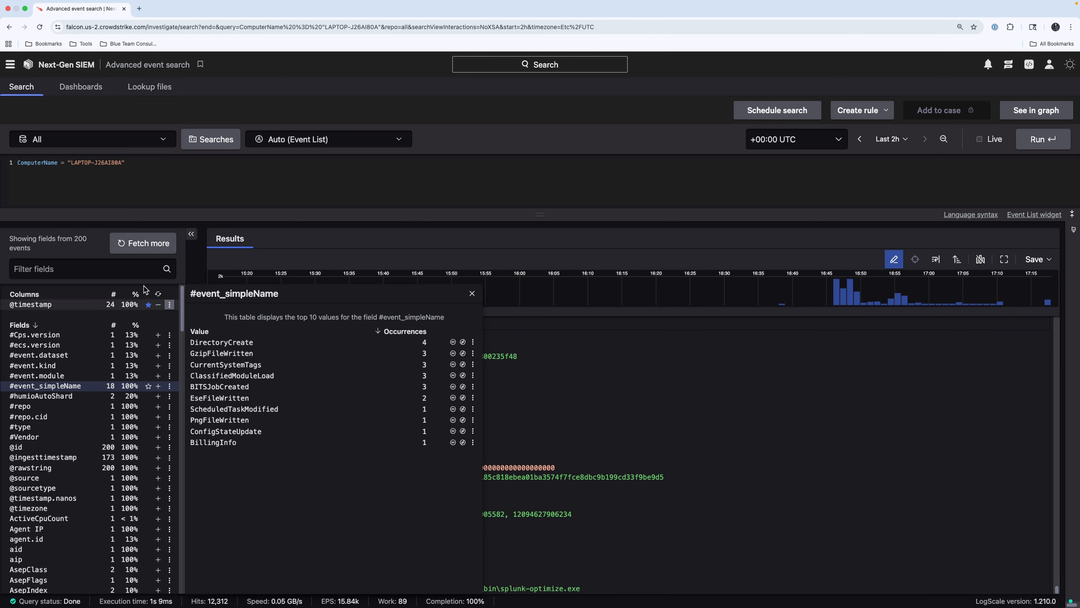
click(143, 183)
Add a second query line that filters #event_simpleName to "ProcessRollup2"
click(144, 167)
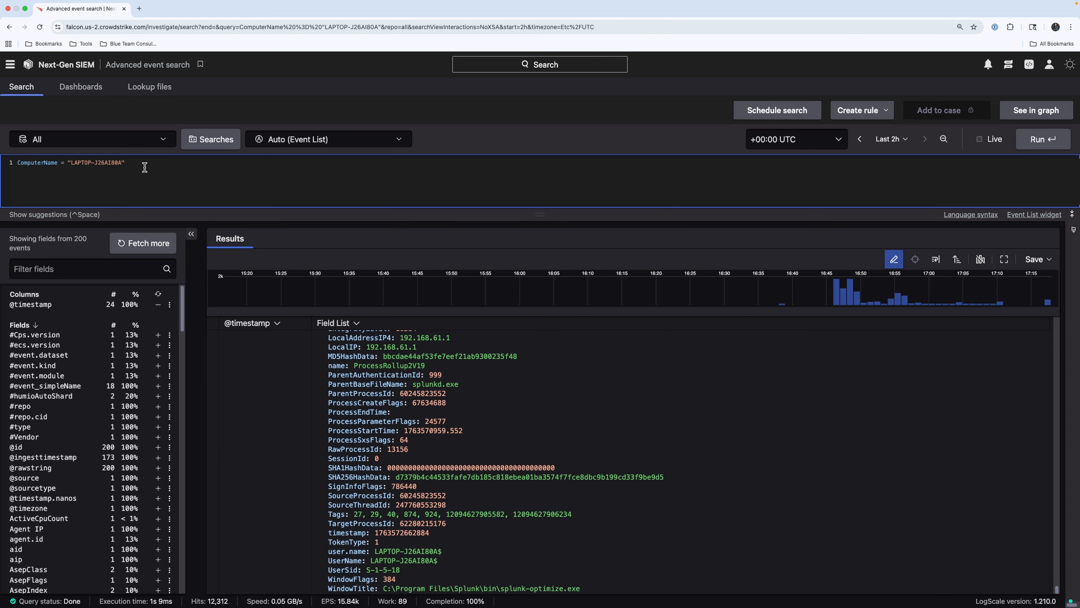
key(shift+Return)
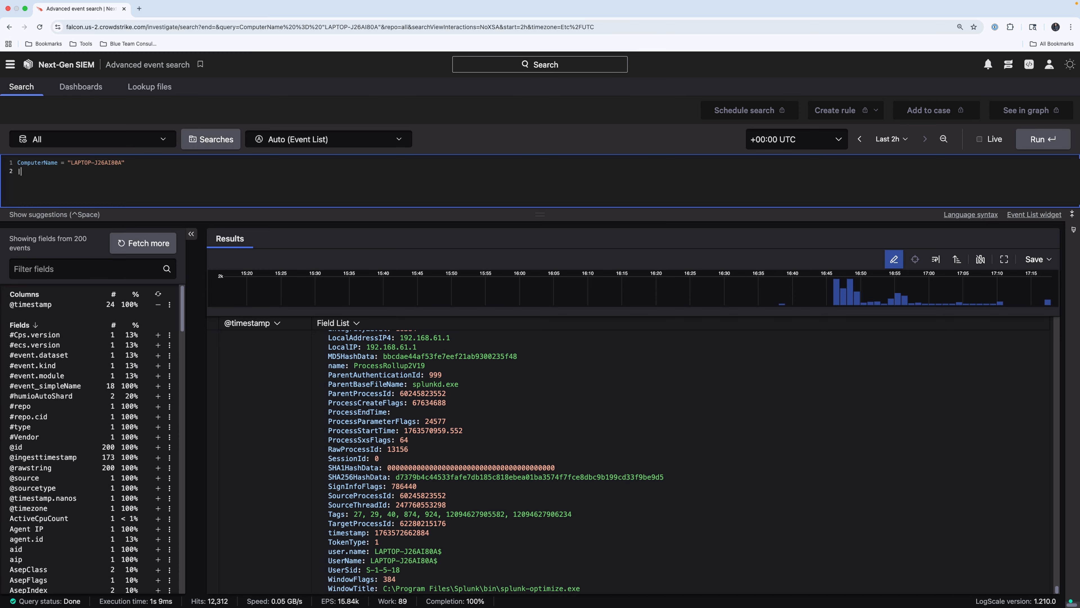
text(| #event)
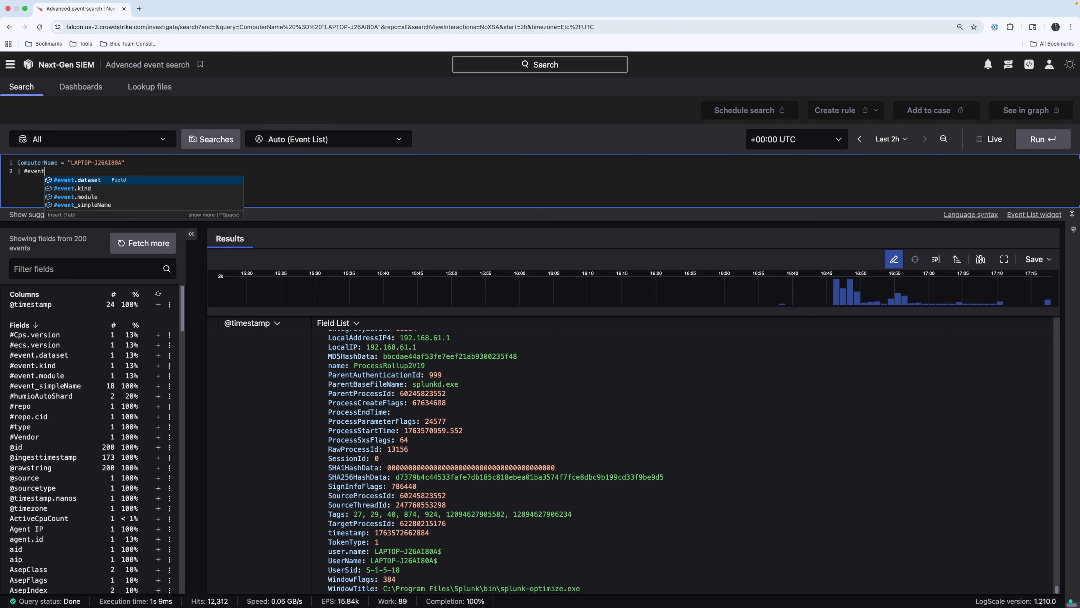
text(_)
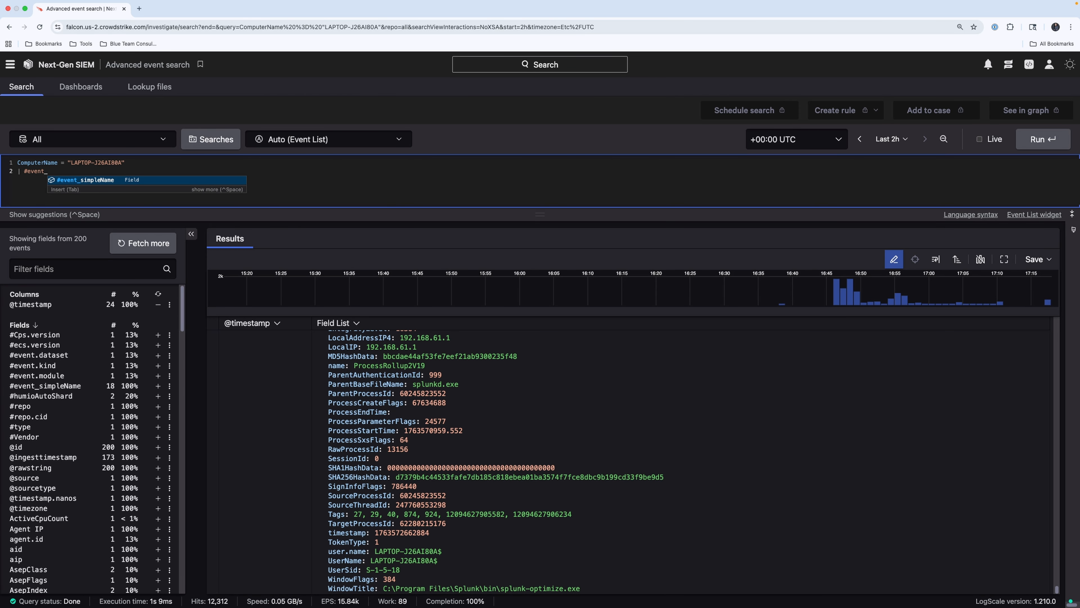
text(simpl)
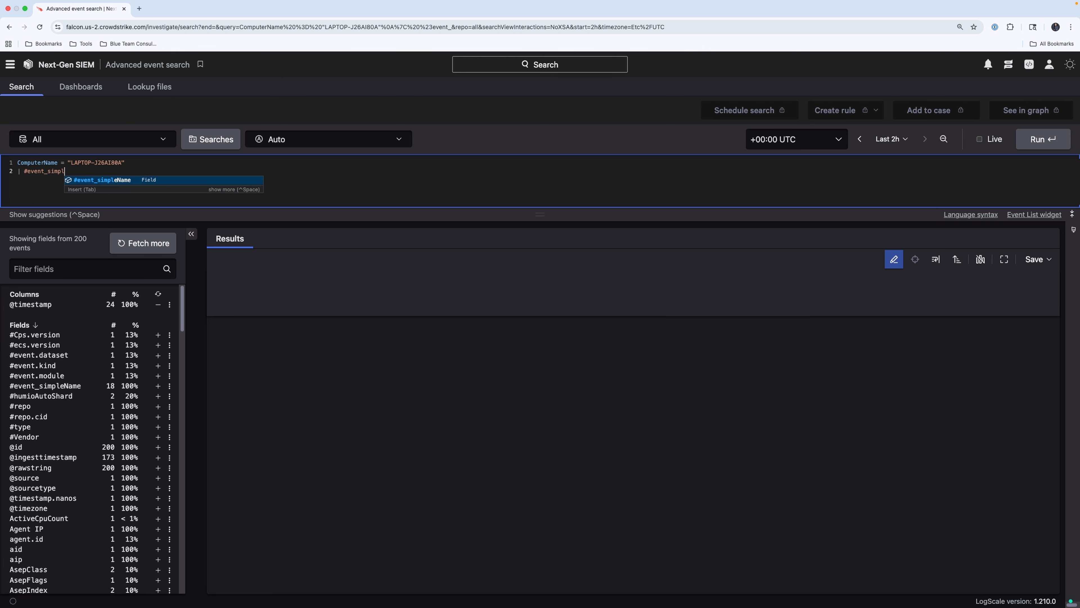
text(eName)
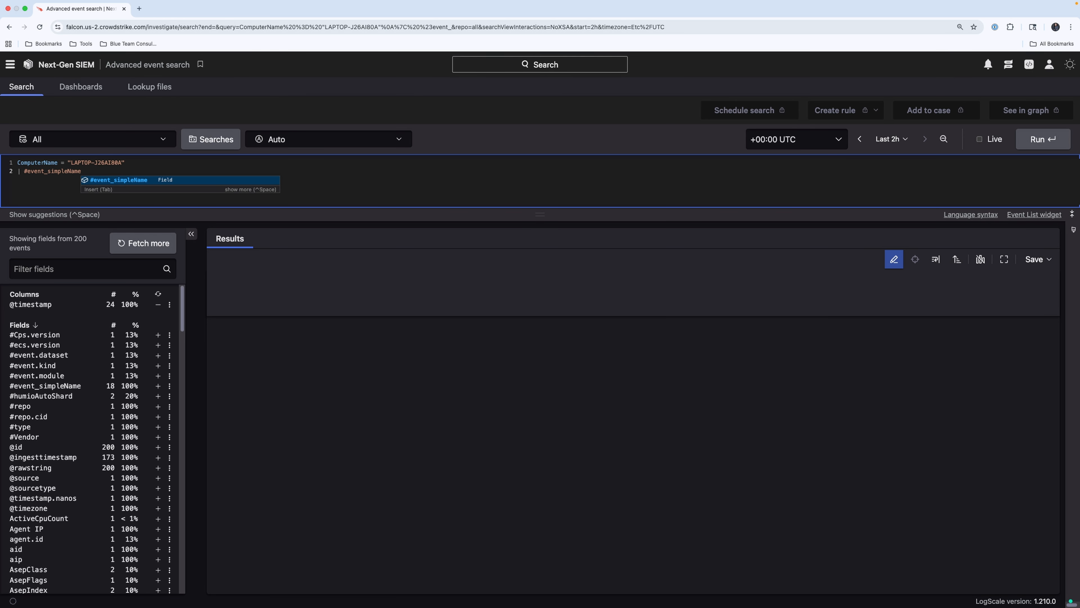
text( =)
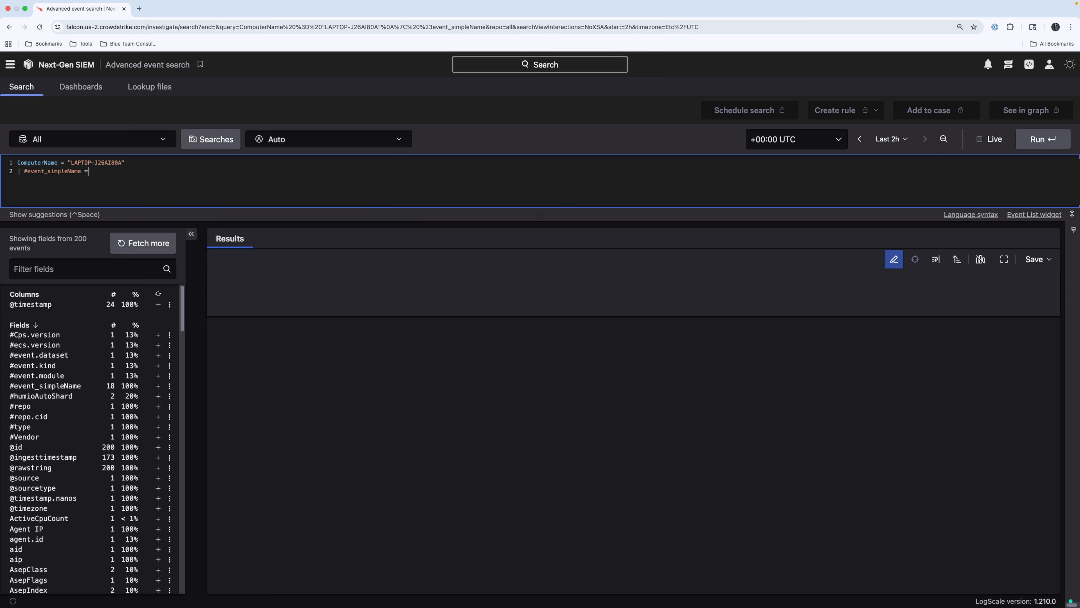
text( Proce)
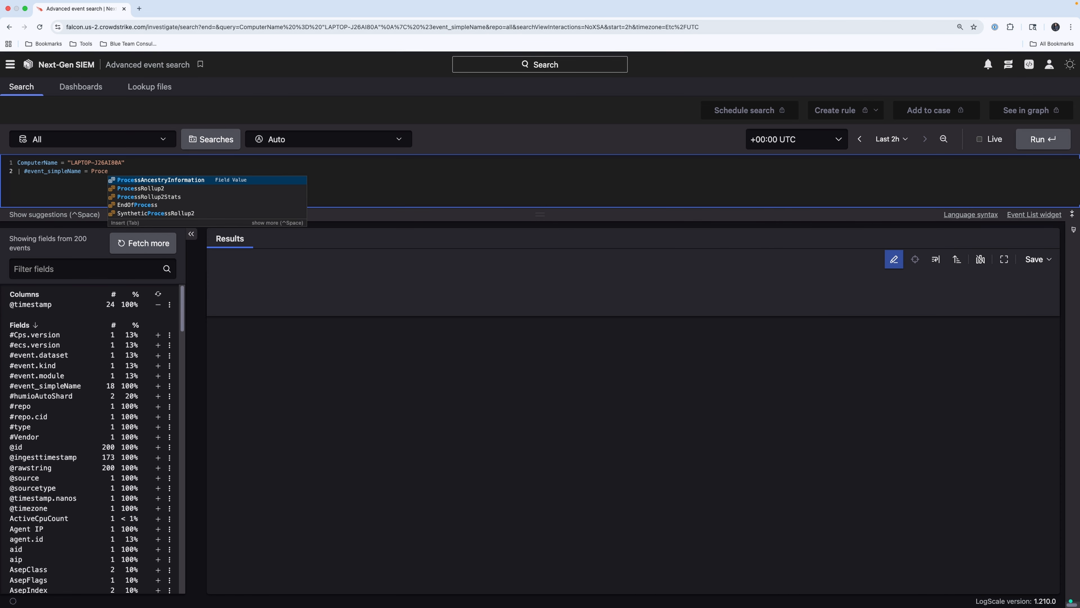
click(199, 189)
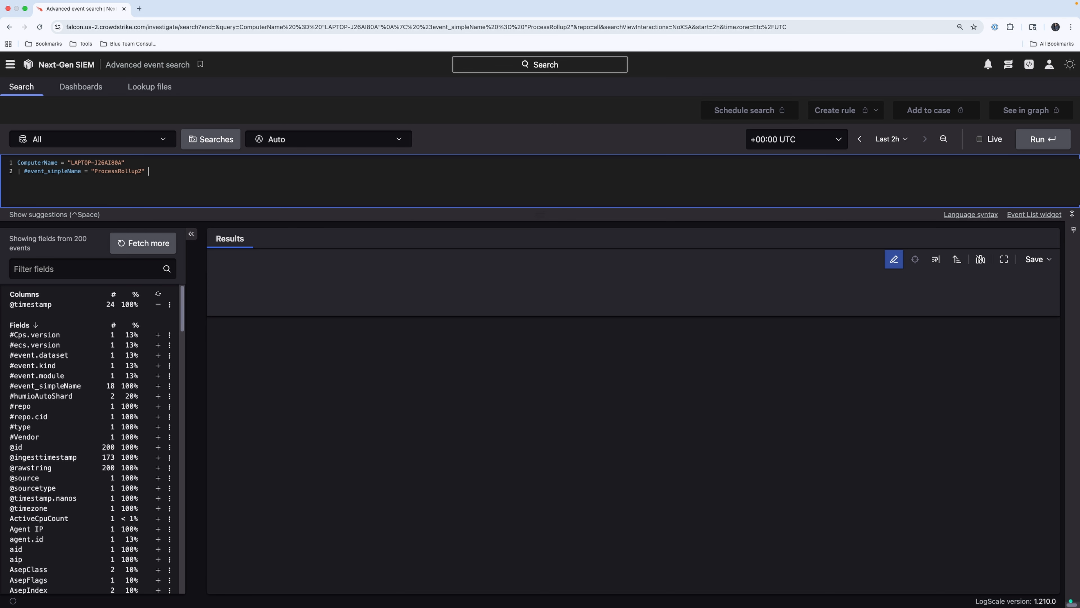
Extend the event name filter with an or condition for #event_simpleName equal to "SyntheticProcessRollup2"
text(or #e)
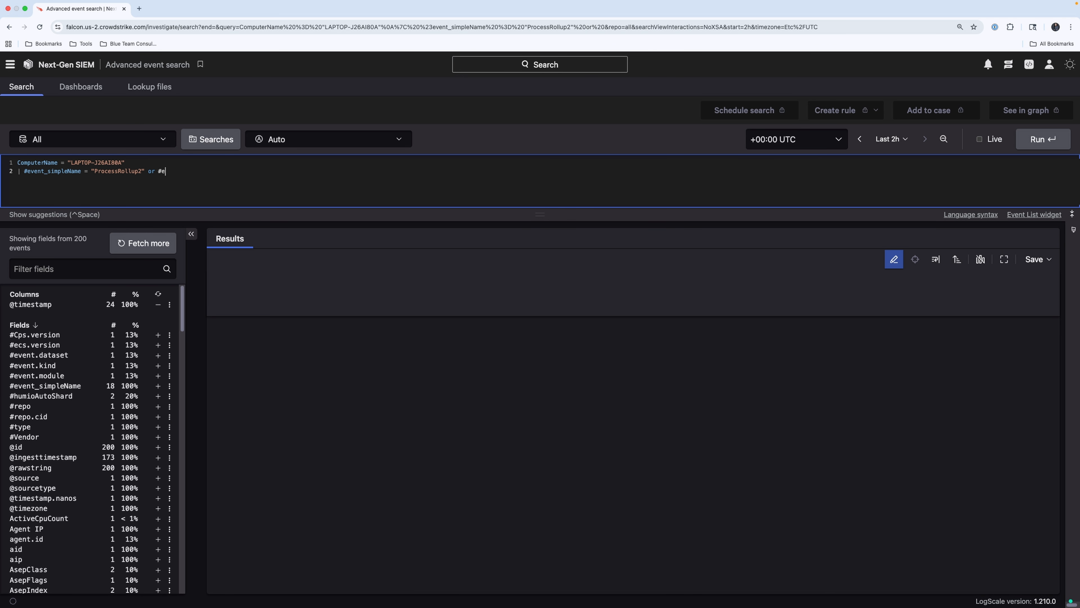
text(vent)
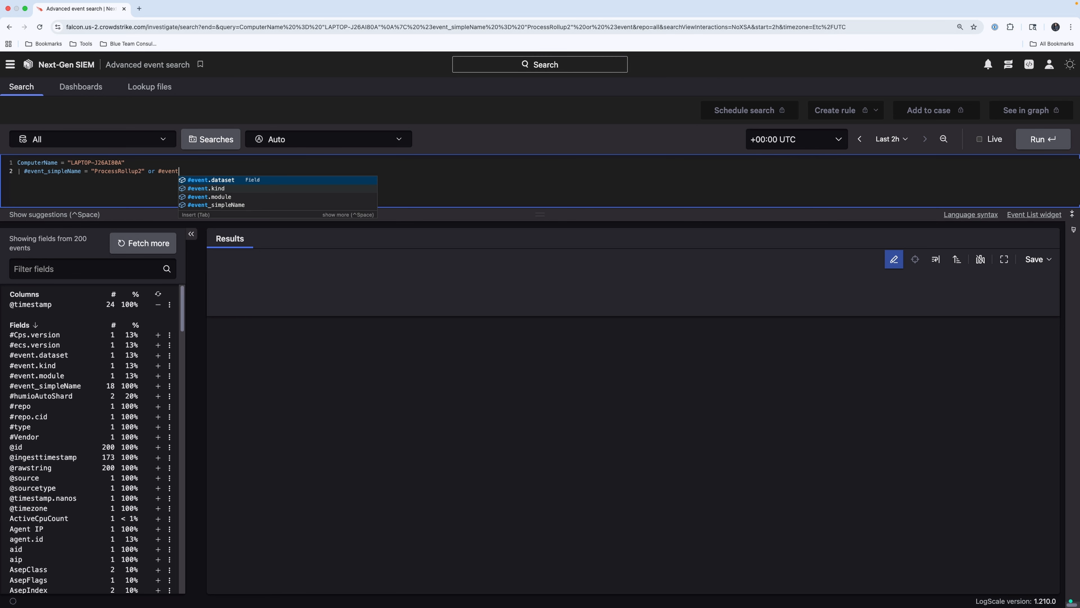
click(228, 207)
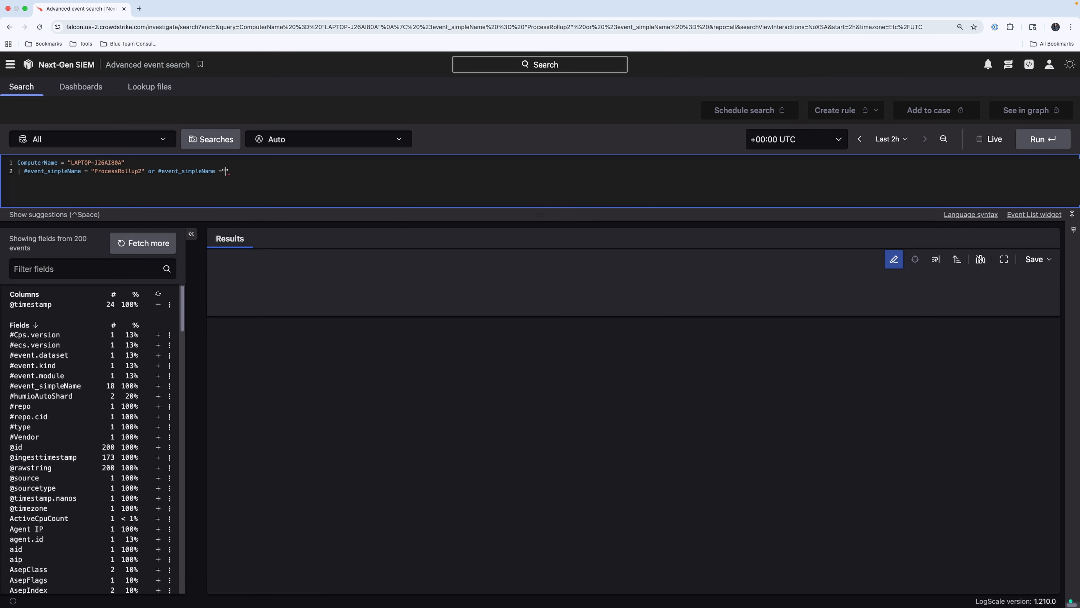
text(="s)
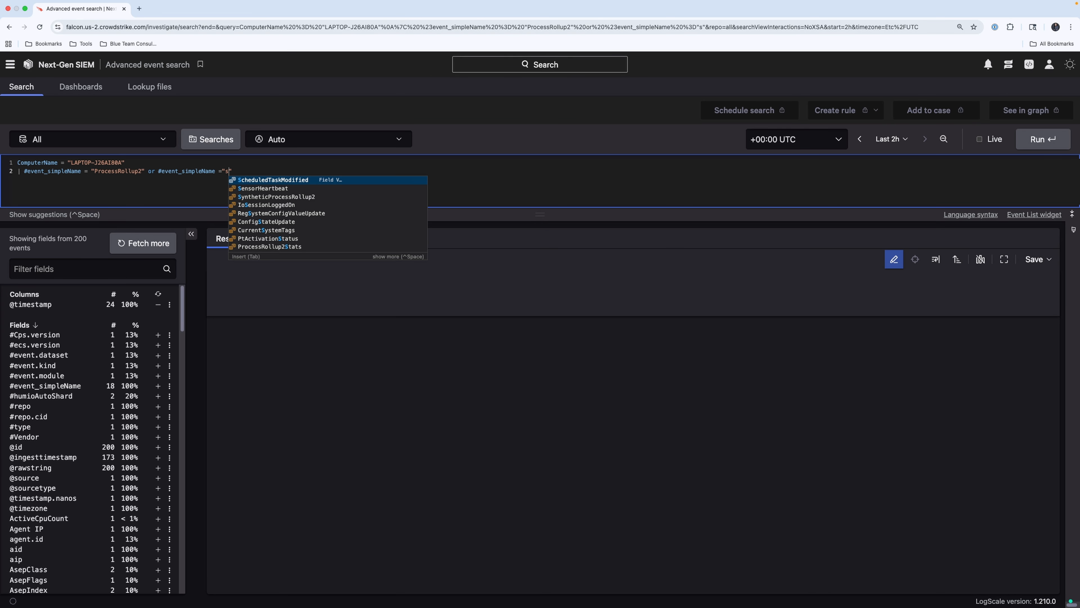
text(ynth)
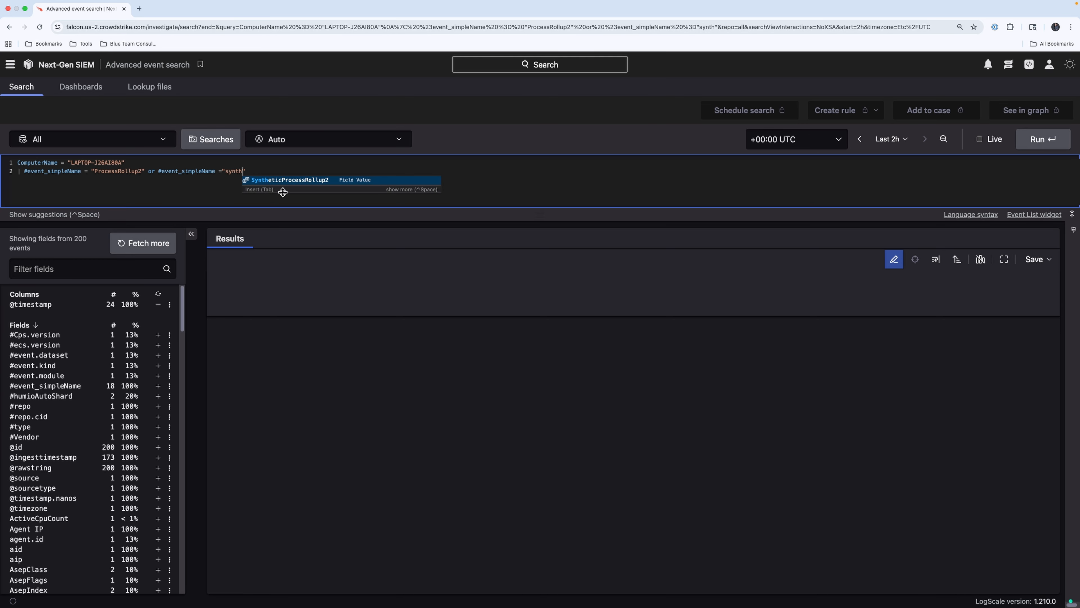
click(289, 181)
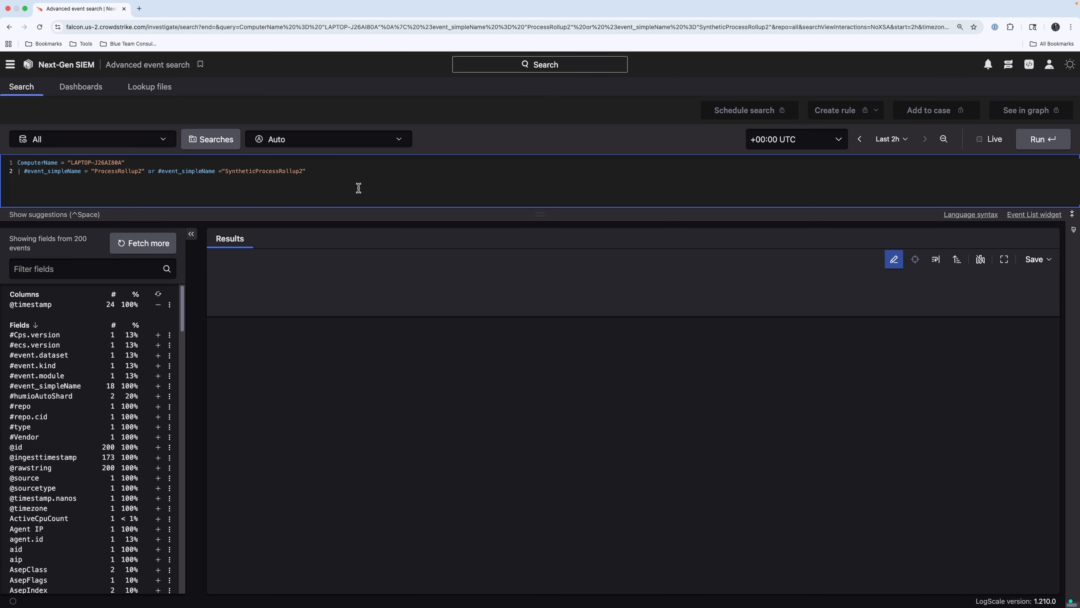
key(super+Tab)
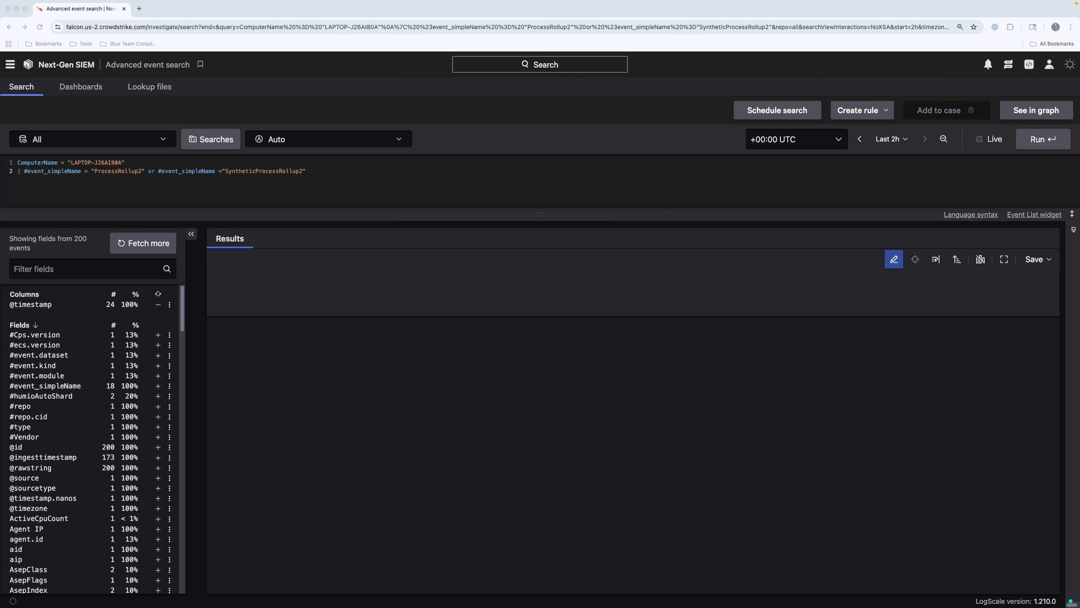
click(105, 186)
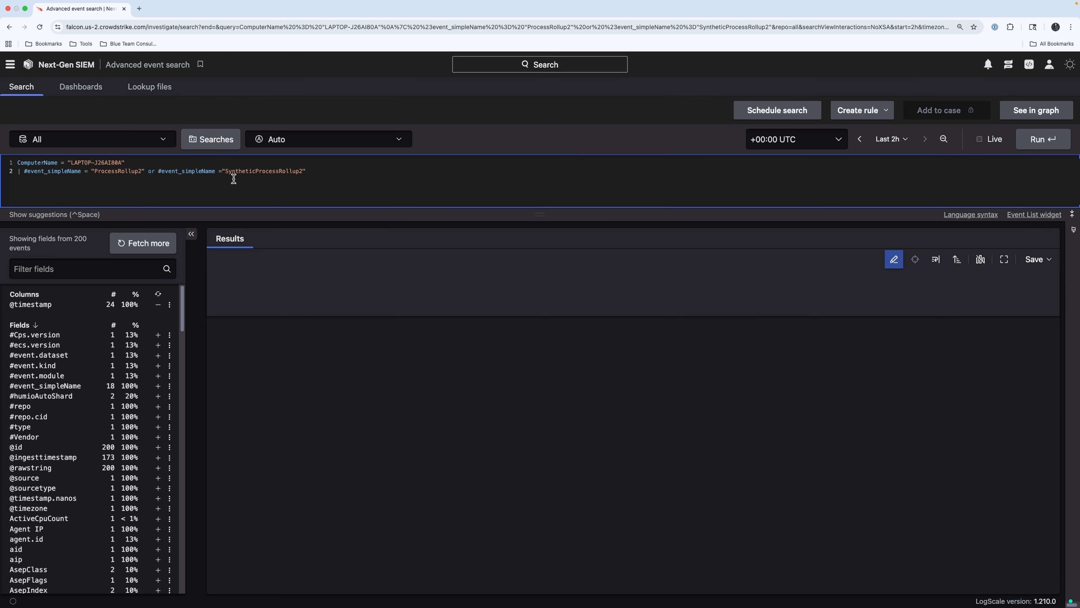
text(| time := formatTime("%Y-%m-%d %H:%M:%S", field=@timestamp, locale=en_US, timezone=Z) |select([time,CommandLine,UserName,FileName,ImageFileName,SHA256HashData,TargetProcessId]))
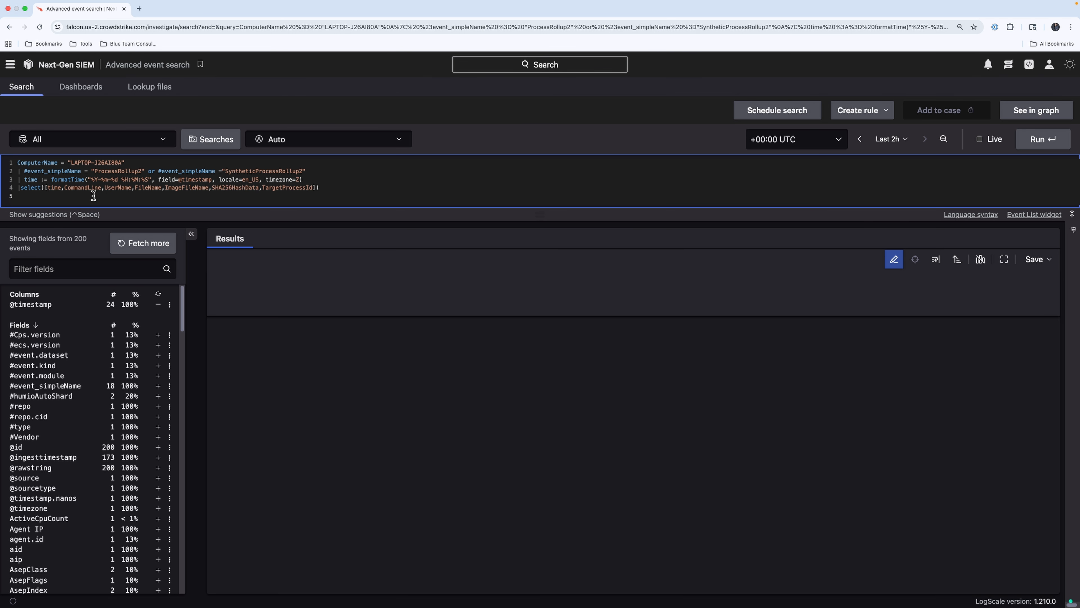
click(1042, 140)
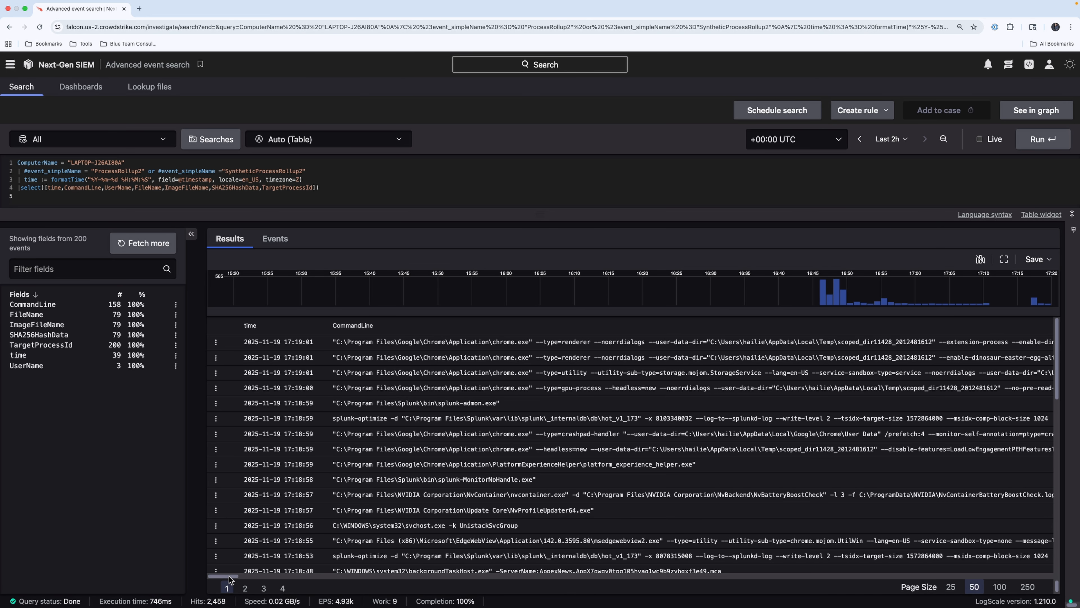
Review the remaining columns of the results table and the available save options, and leave without saving
drag(228, 575, 1039, 596)
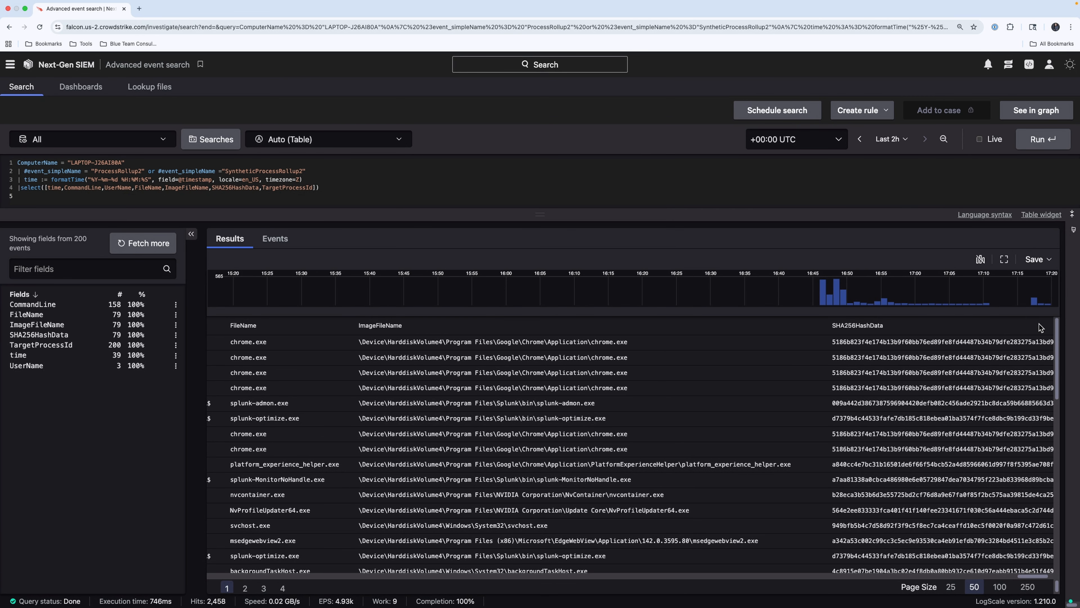
click(1040, 261)
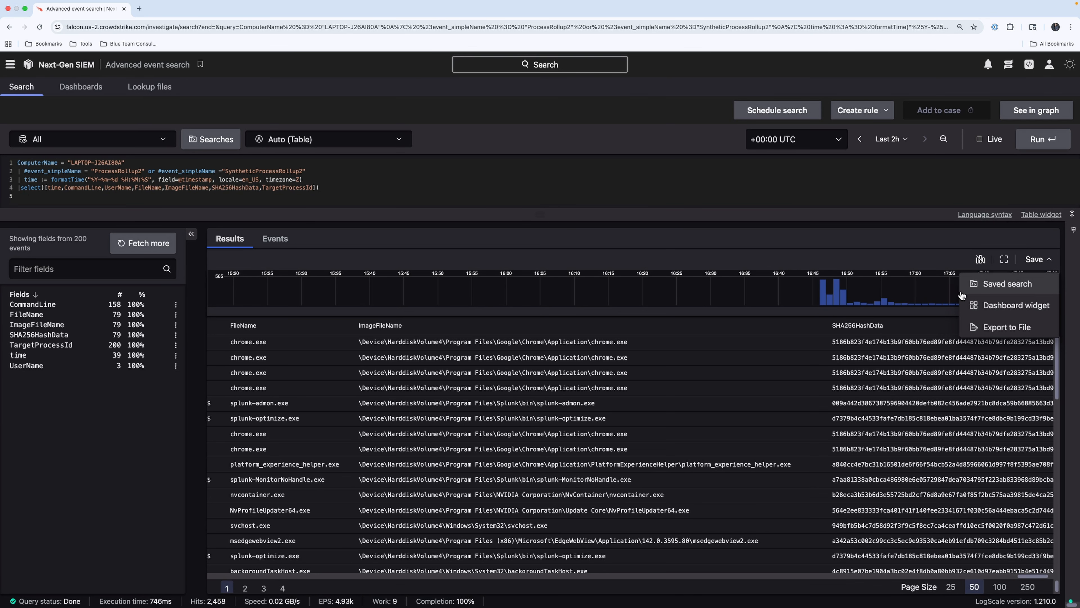
click(713, 182)
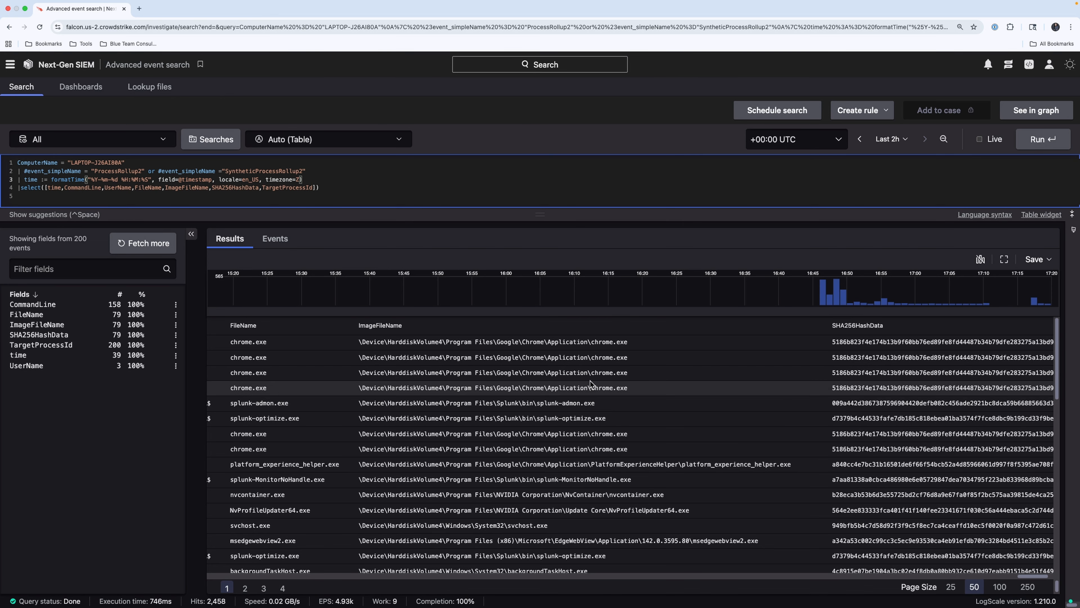
Examine the top values listed for the CommandLine field
click(87, 310)
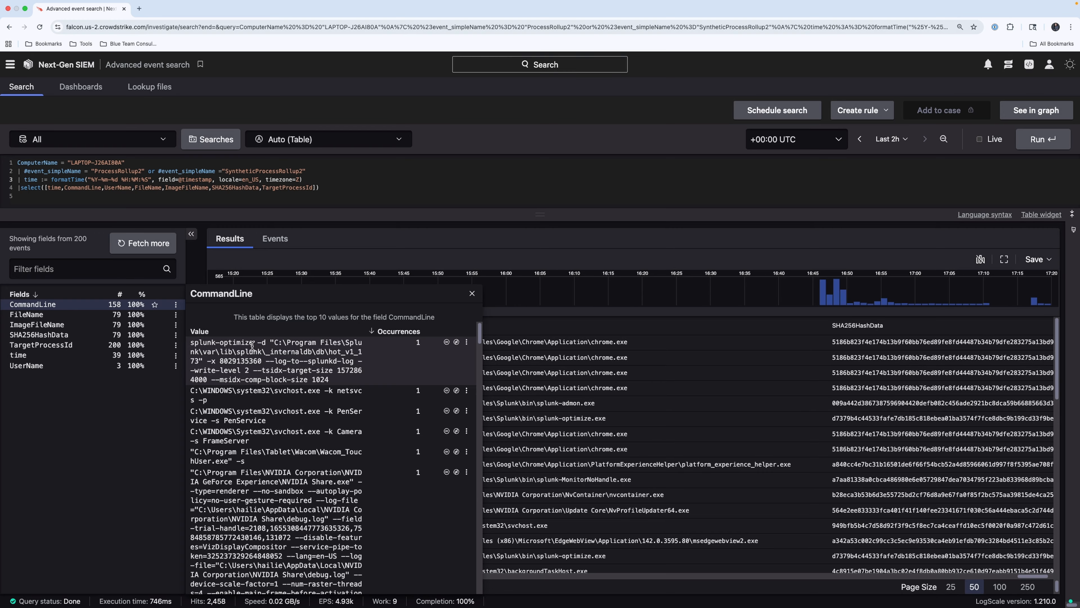
scroll(302, 404, down, 3)
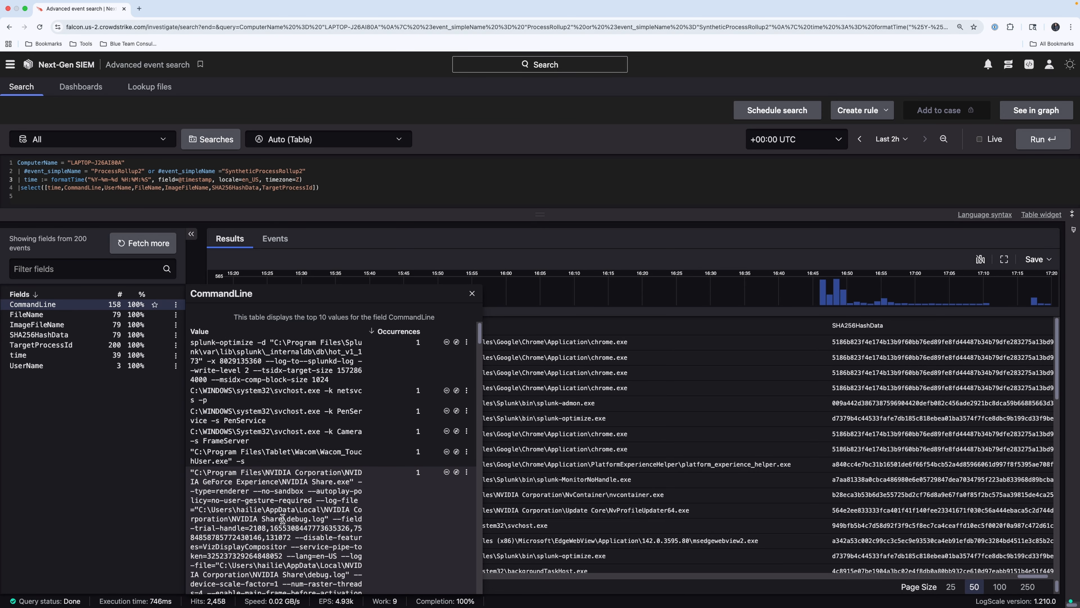
scroll(282, 518, down, 6)
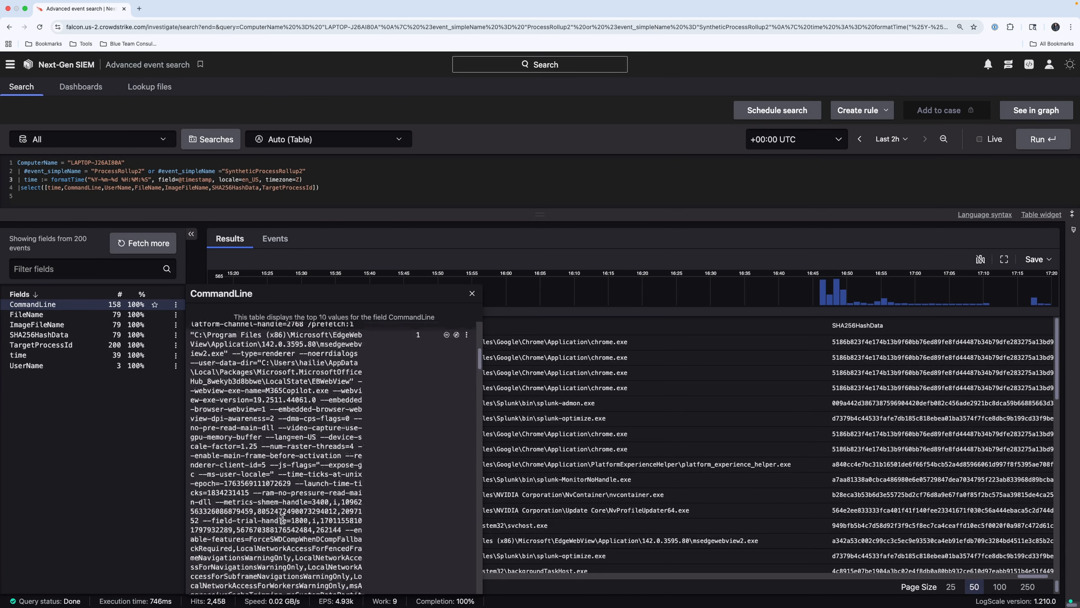
scroll(282, 518, down, 8)
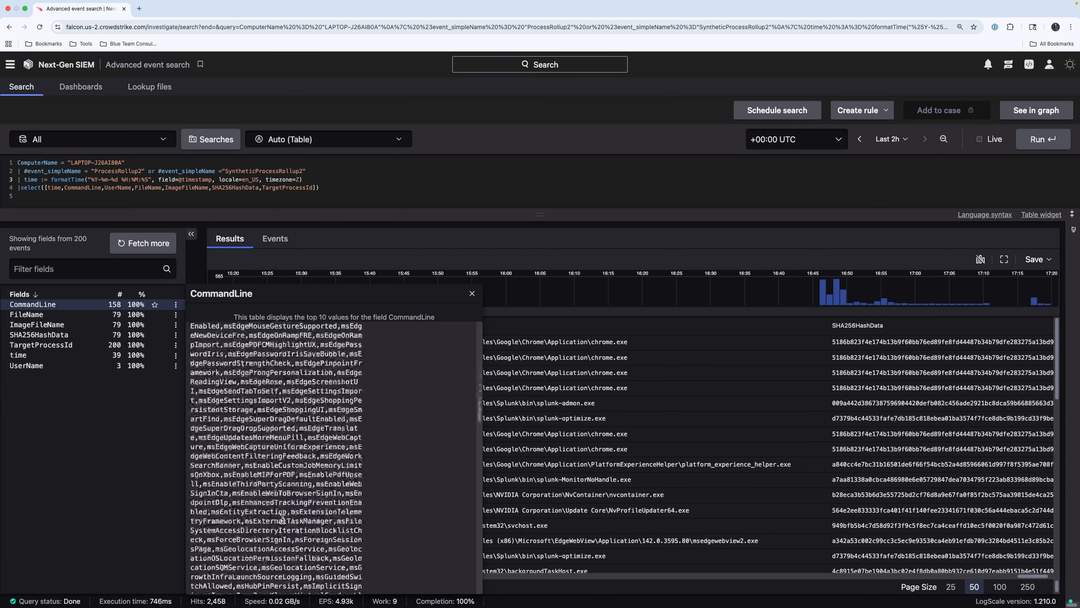
scroll(283, 518, up, 8)
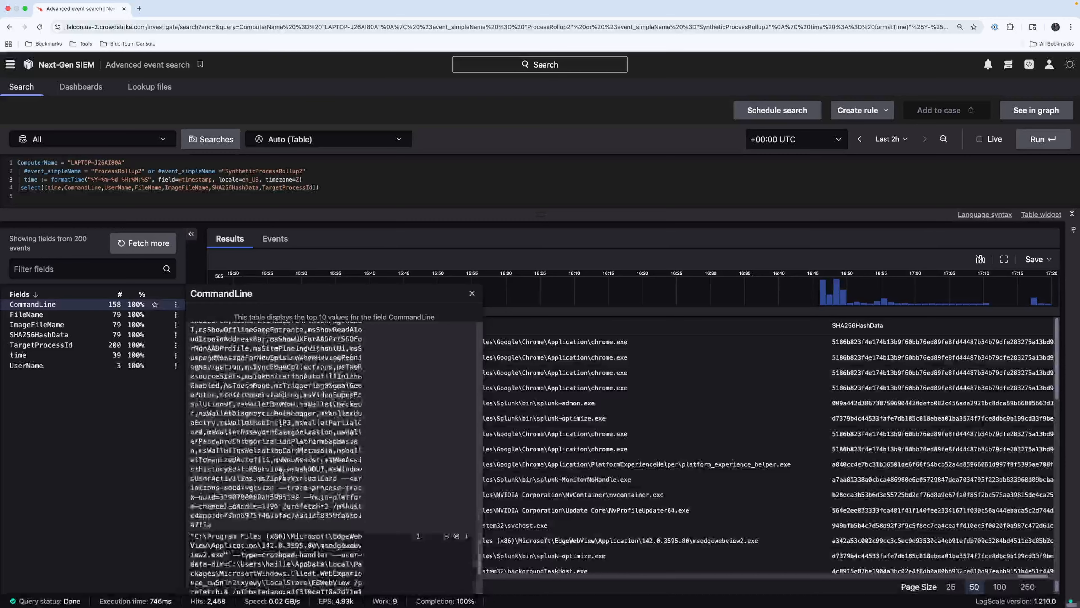
Close the CommandLine value list, look over the query's ComputerName filter, and bring up the top CommandLine values again
click(164, 164)
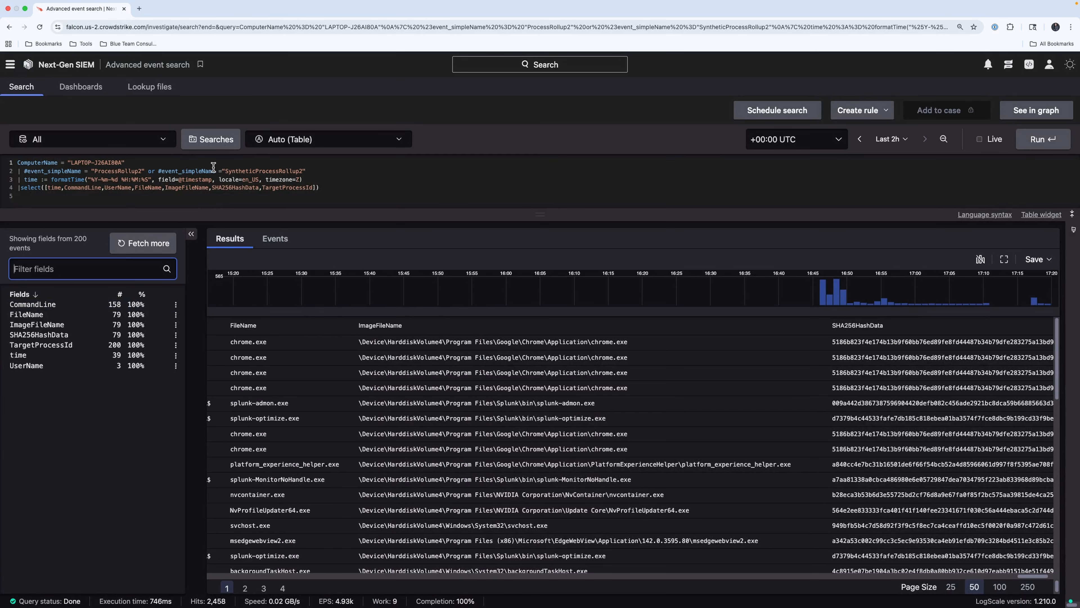
click(214, 169)
click(240, 158)
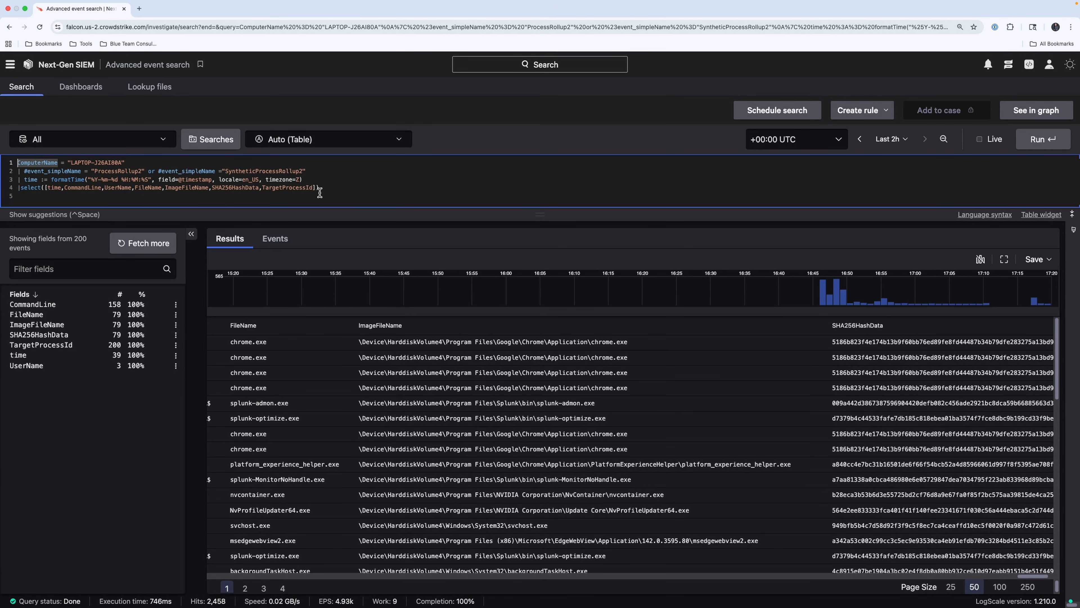
click(34, 304)
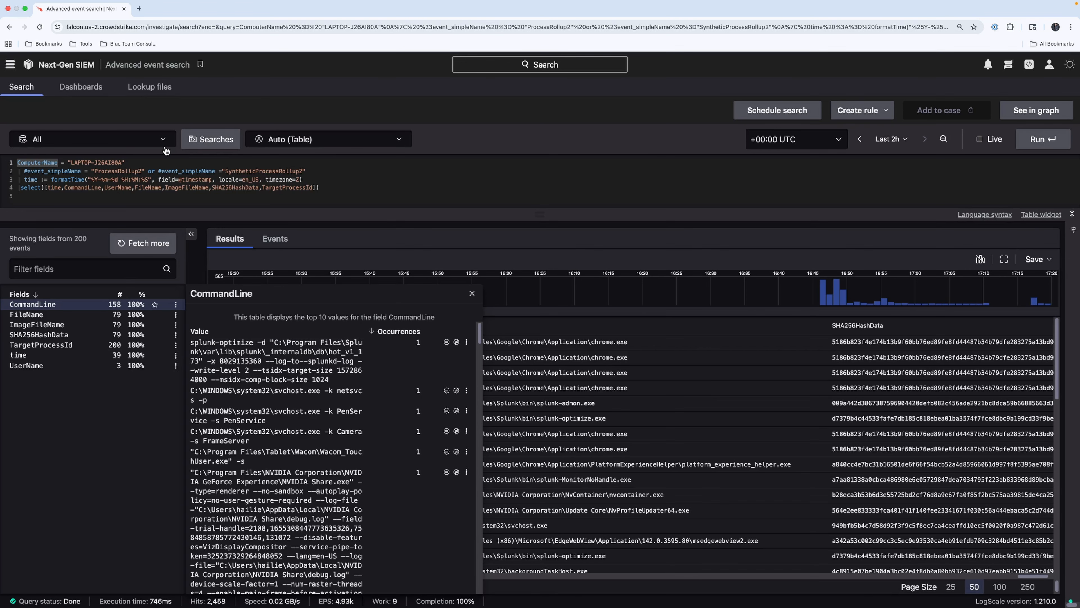
Add the condition CommandLine!="*splunk*" after the ComputerName filter and run the query
click(167, 161)
click(167, 163)
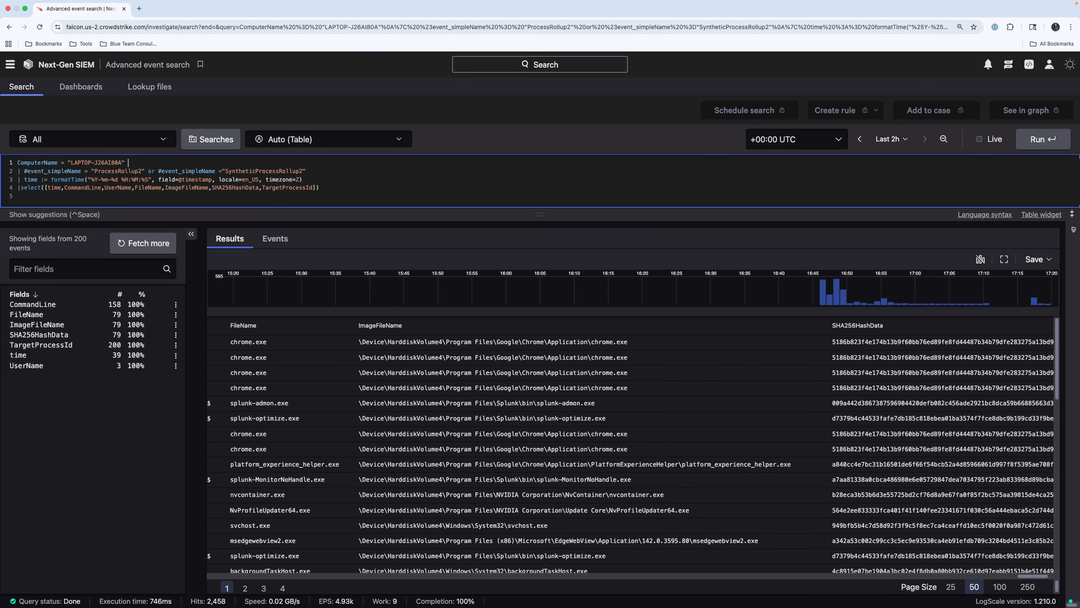
text(CommandL)
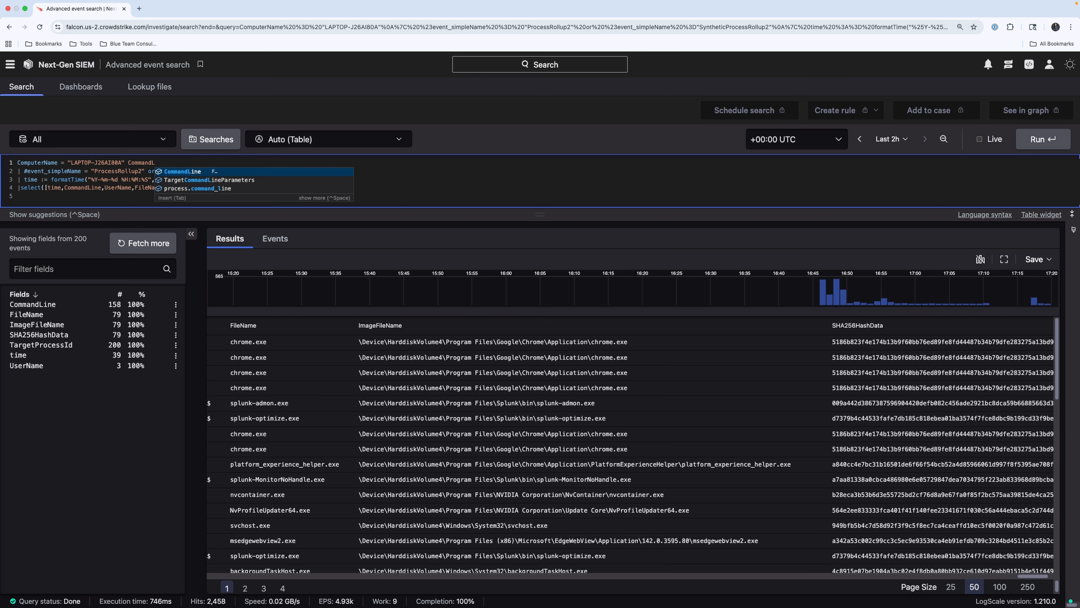
text(ine)
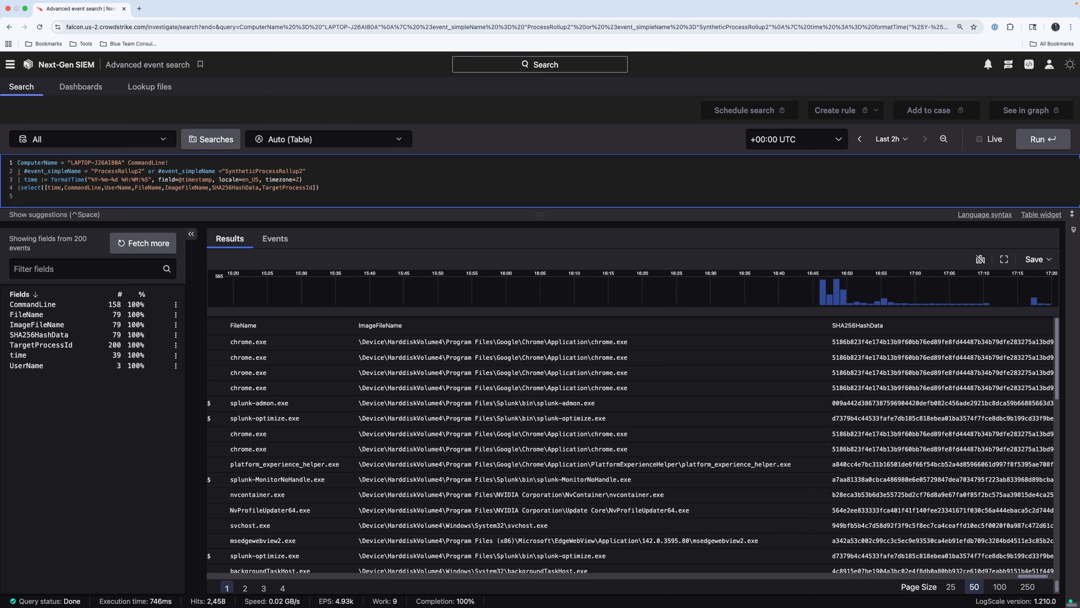
text( !=*splunk)
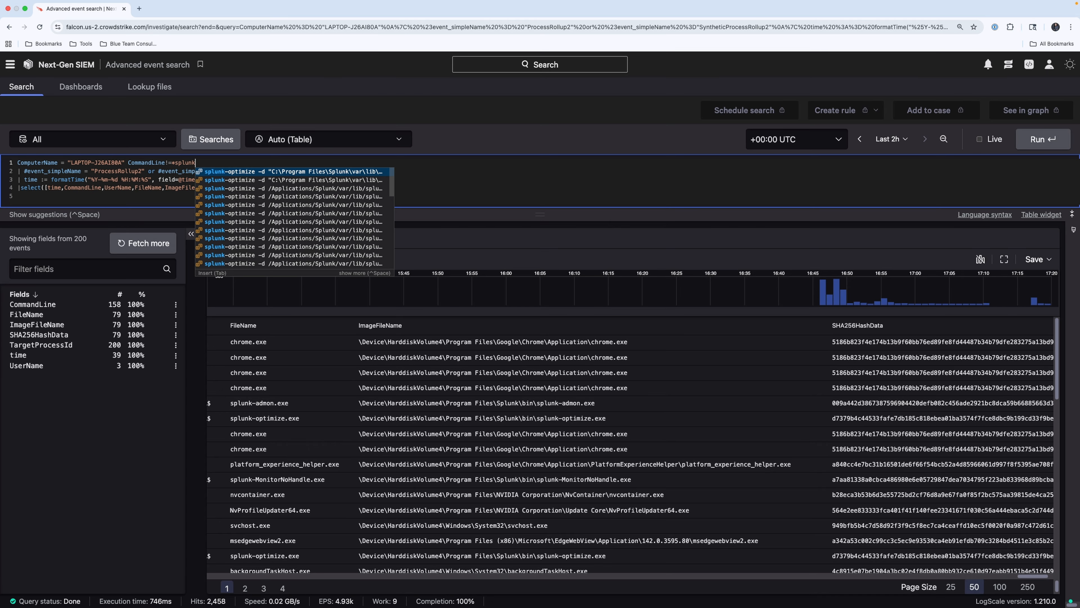
text(*)
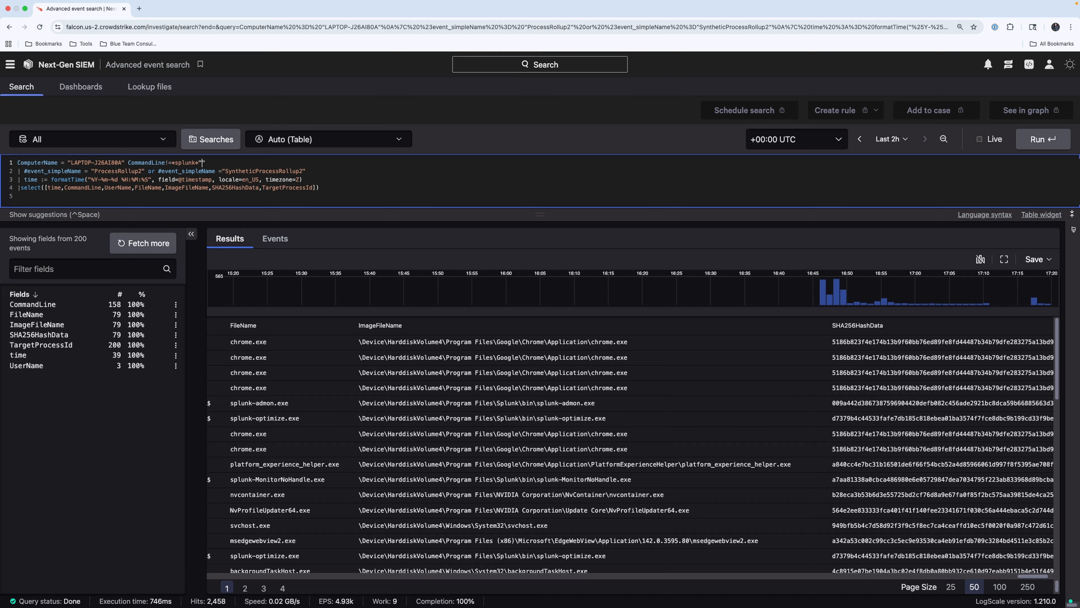
double_click(185, 162)
click(203, 162)
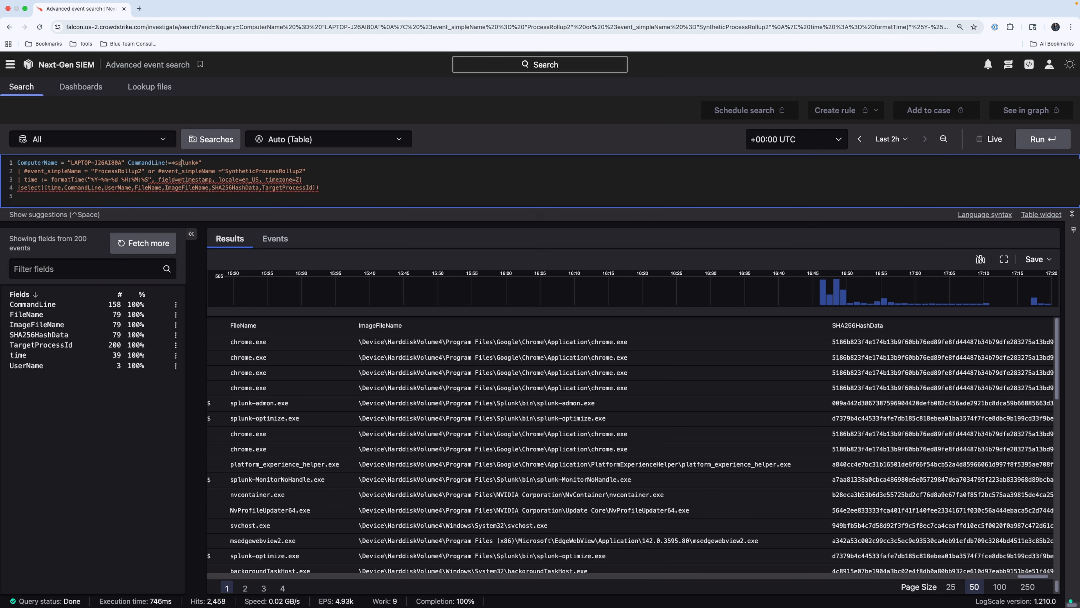
text(")
key(Return)
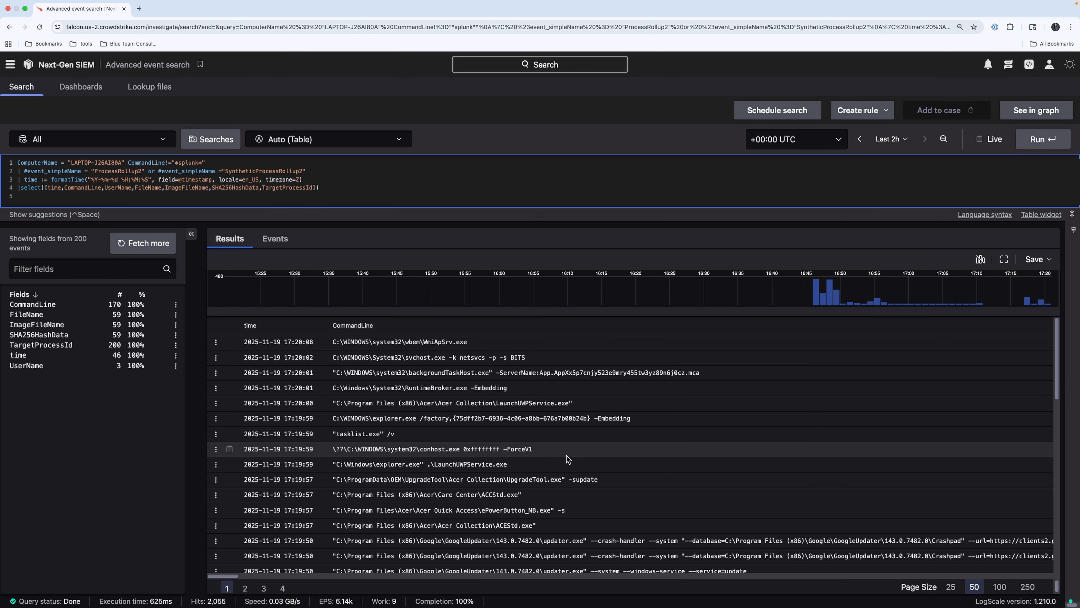
Look through the results, insert the free-text filter /cmd.exe/ on a new line below the ComputerName line, and run the query
scroll(567, 456, down, 10)
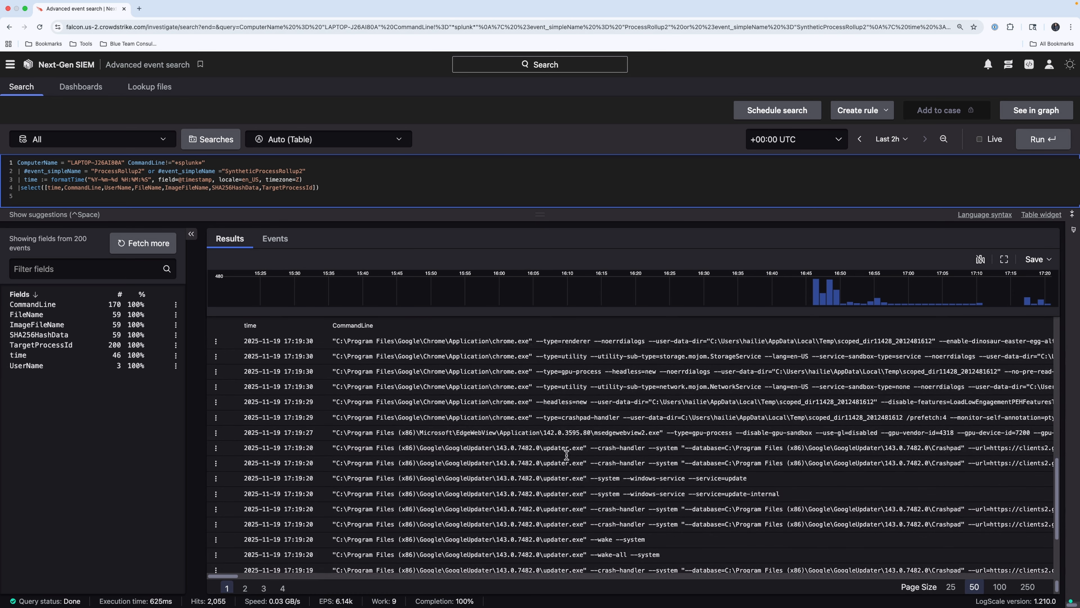
scroll(566, 455, down, 3)
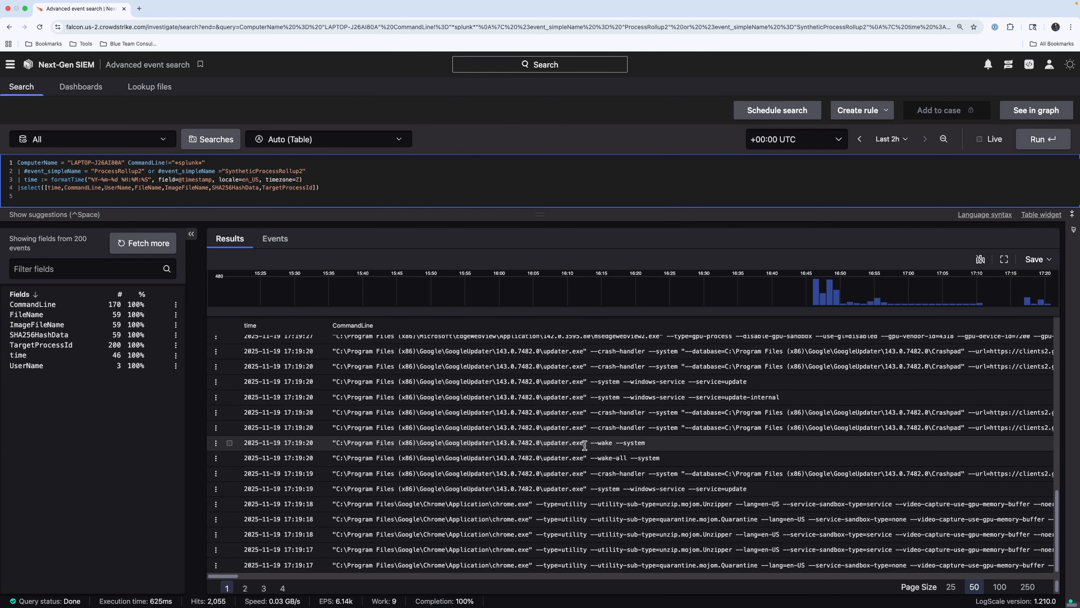
scroll(446, 478, up, 8)
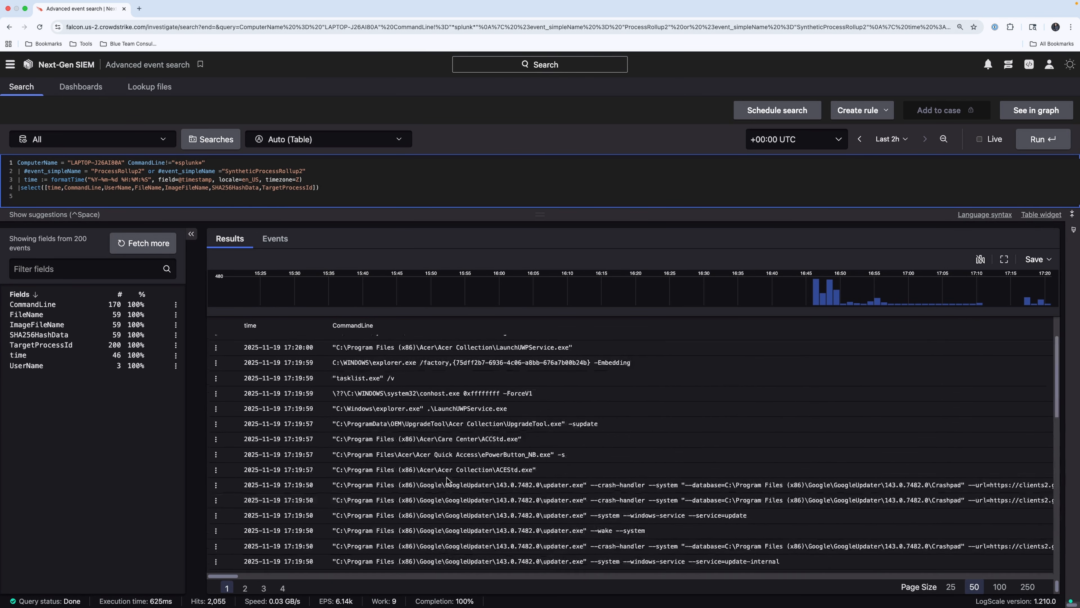
scroll(446, 478, up, 2)
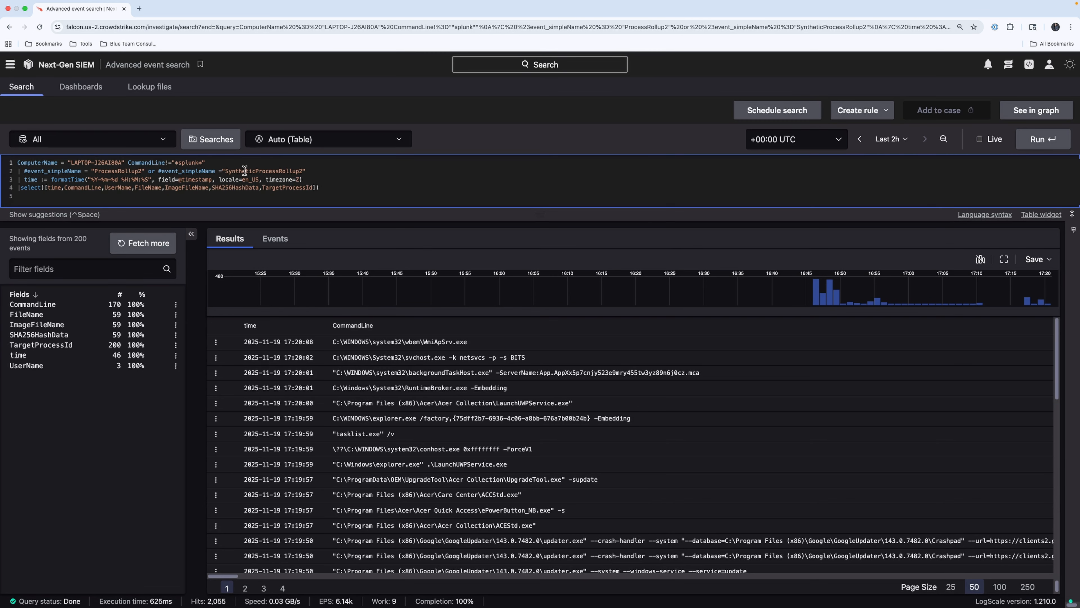
click(335, 173)
click(259, 161)
key(Return)
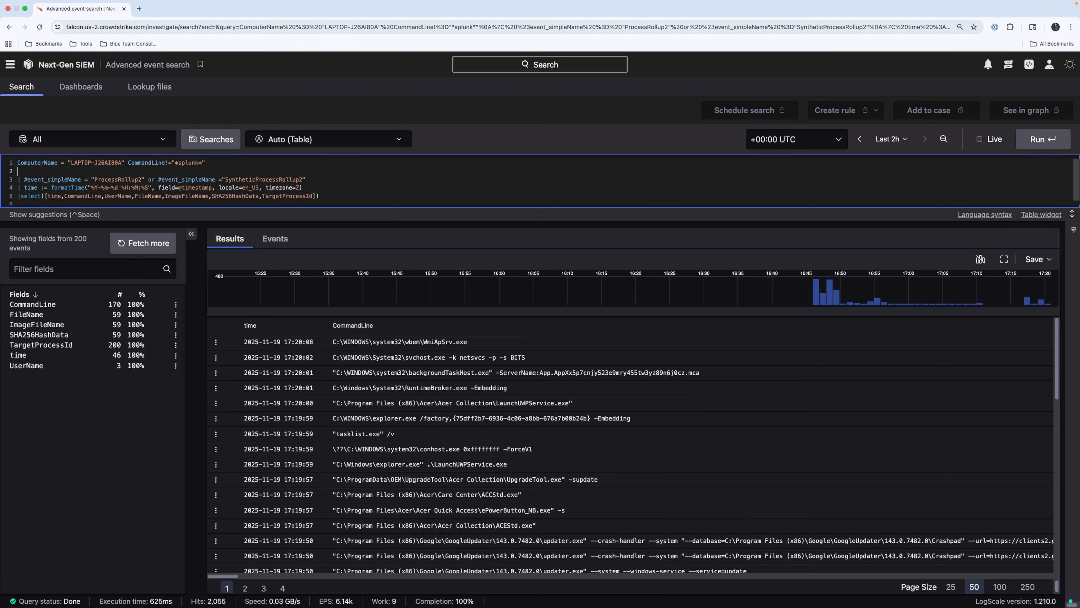
text(/cmd.exe/)
key(Return)
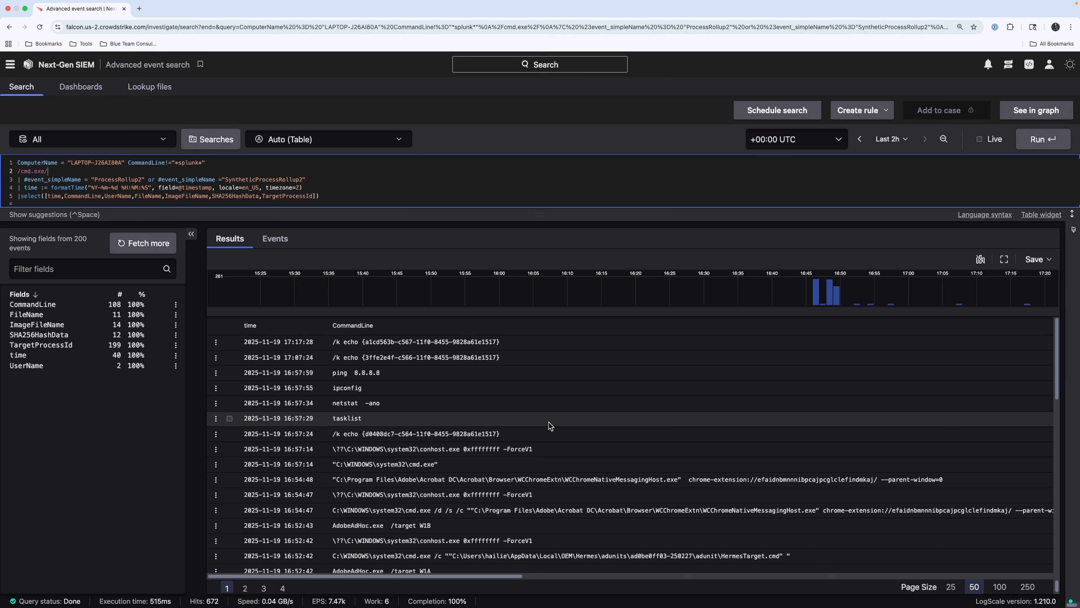
Look through the cmd.exe results and delete the #event_simpleName filter line and the /cmd.exe/ line from the query
scroll(419, 475, down, 7)
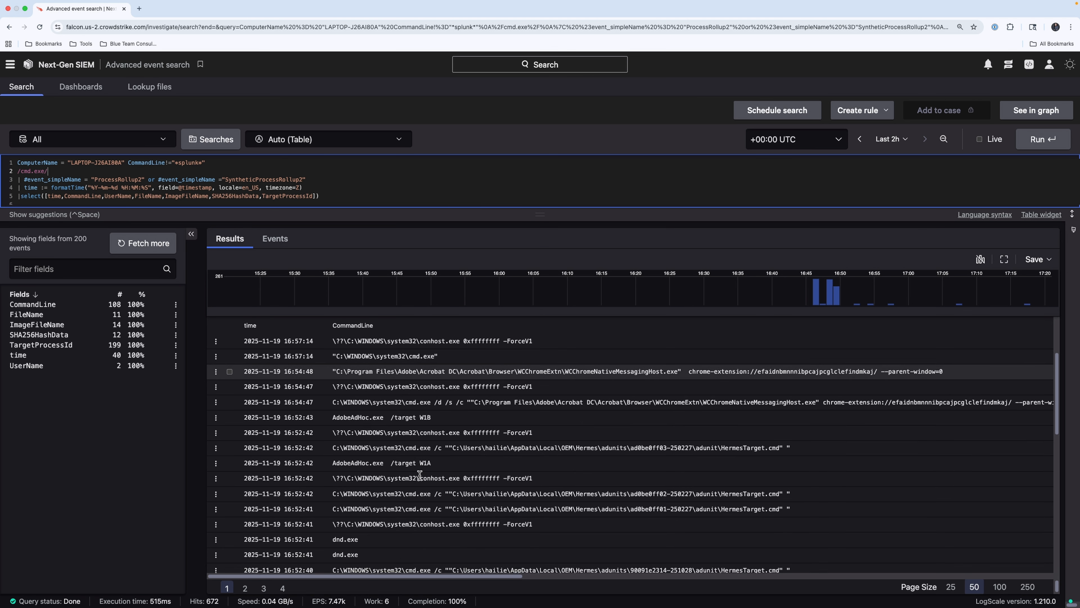
scroll(420, 476, up, 3)
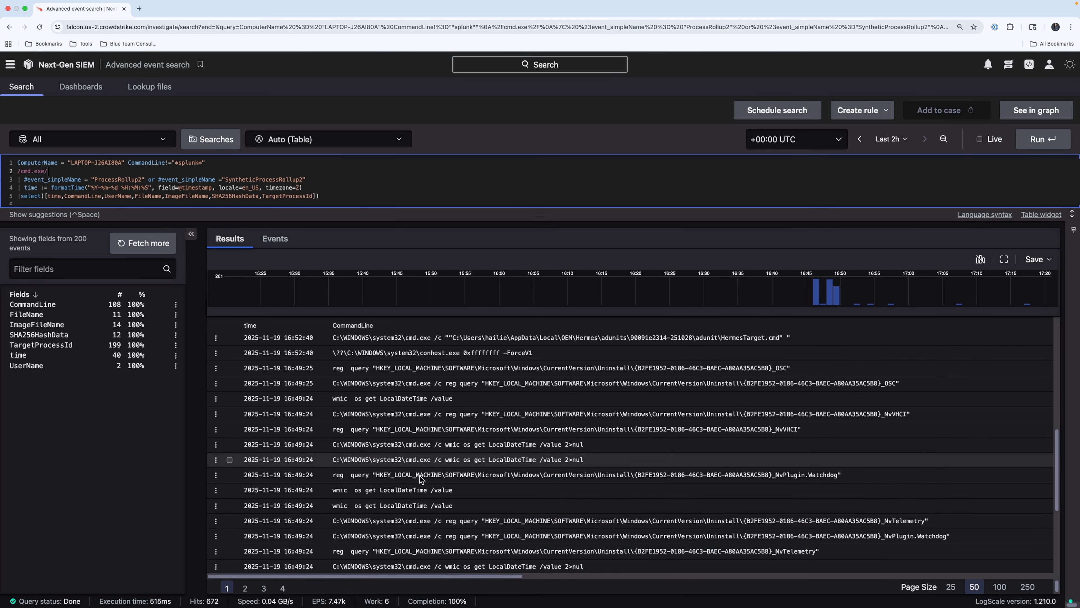
scroll(419, 475, up, 5)
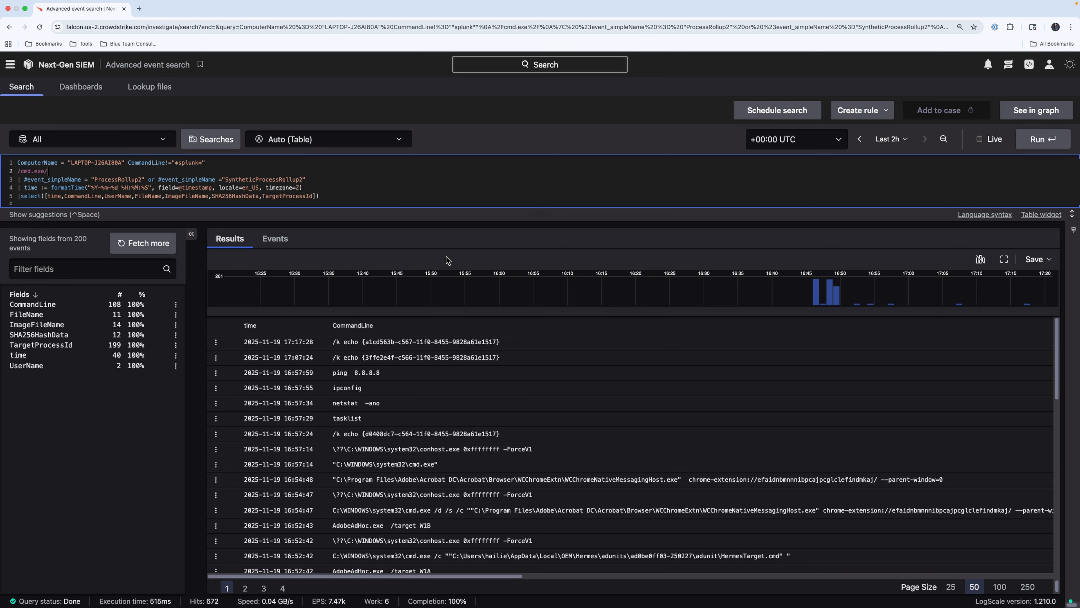
triple_click(327, 196)
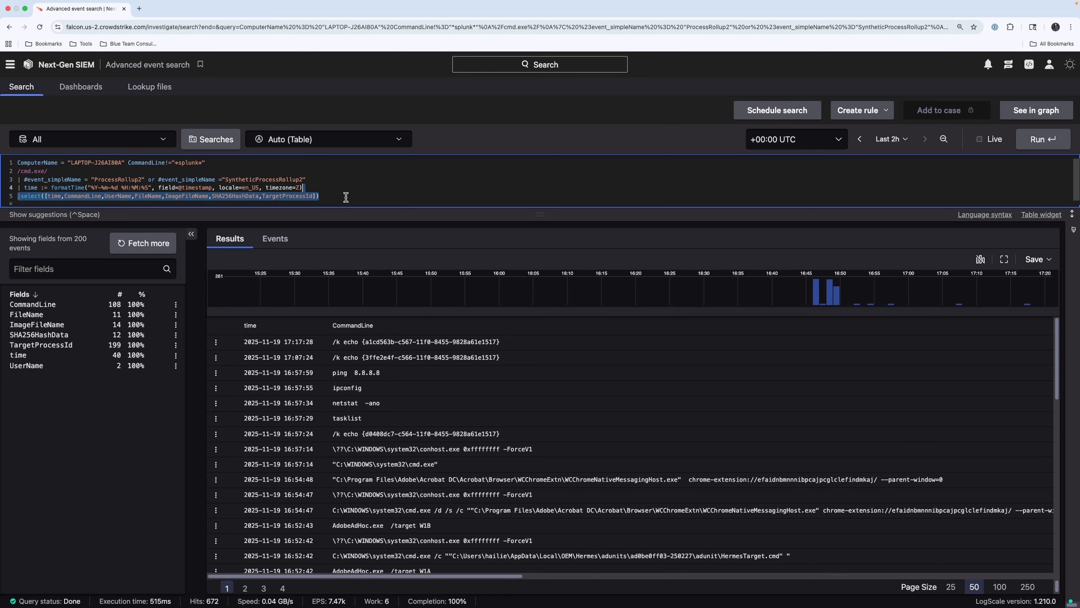
click(346, 196)
key(Return)
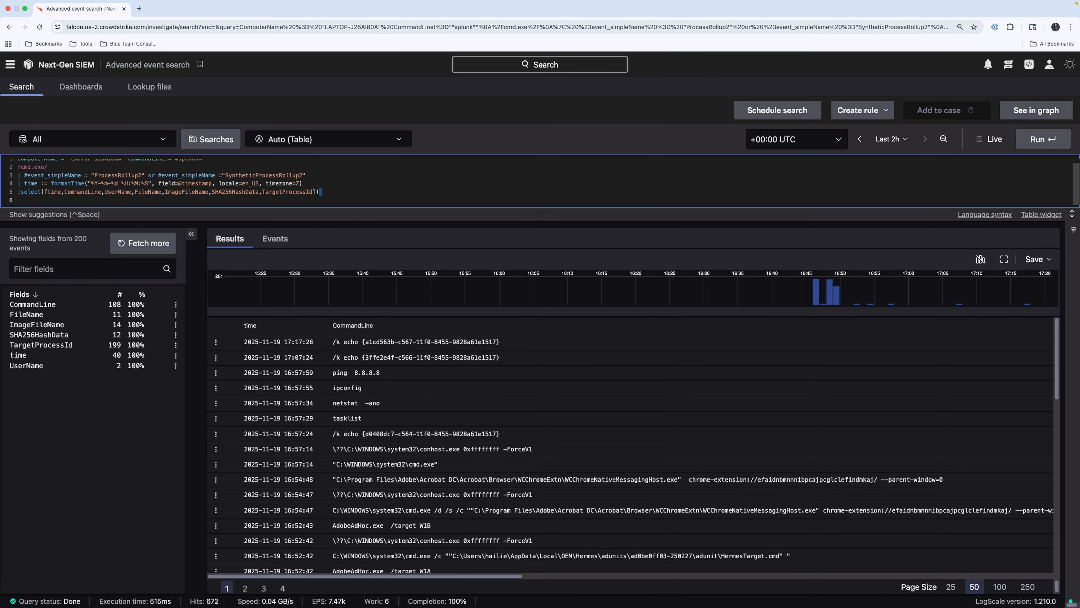
key(shift+Up)
key(shift+Up)
click(353, 179)
drag(308, 180, 2, 181)
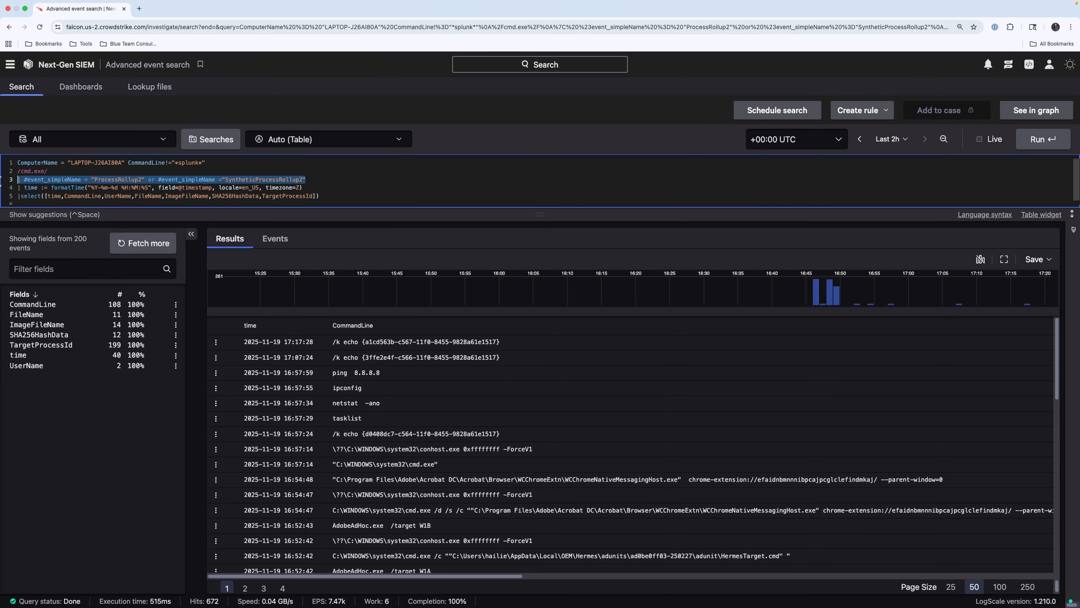
key(BackSpace)
key(BackSpace)
key(BackSpace)
key(BackSpace)
key(BackSpace)
key(BackSpace)
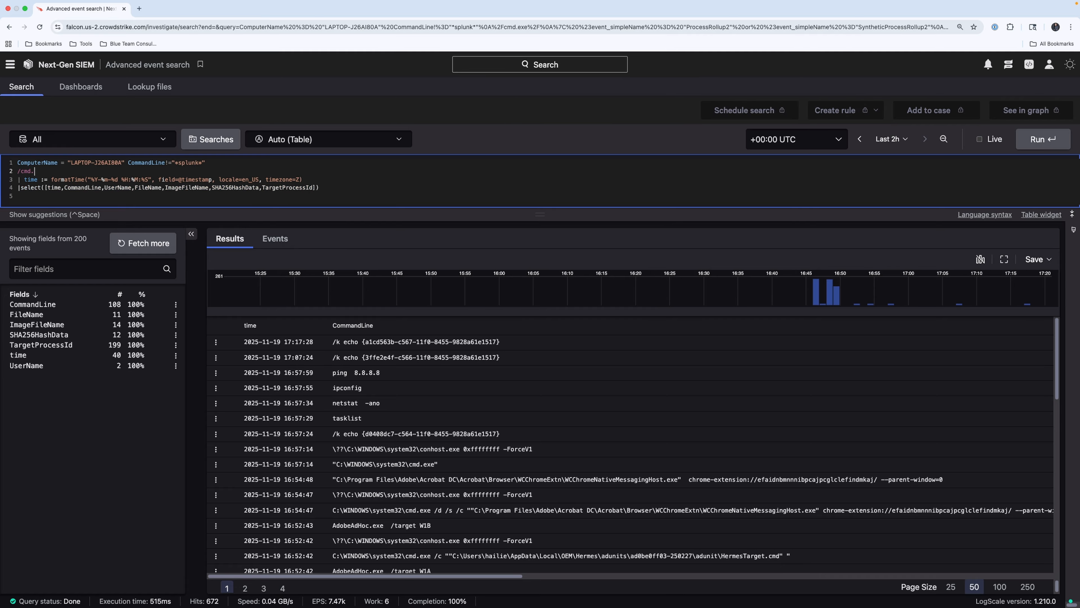
key(BackSpace)
key(BackSpace)
key(BackSpace)
key(BackSpace)
key(BackSpace)
key(BackSpace)
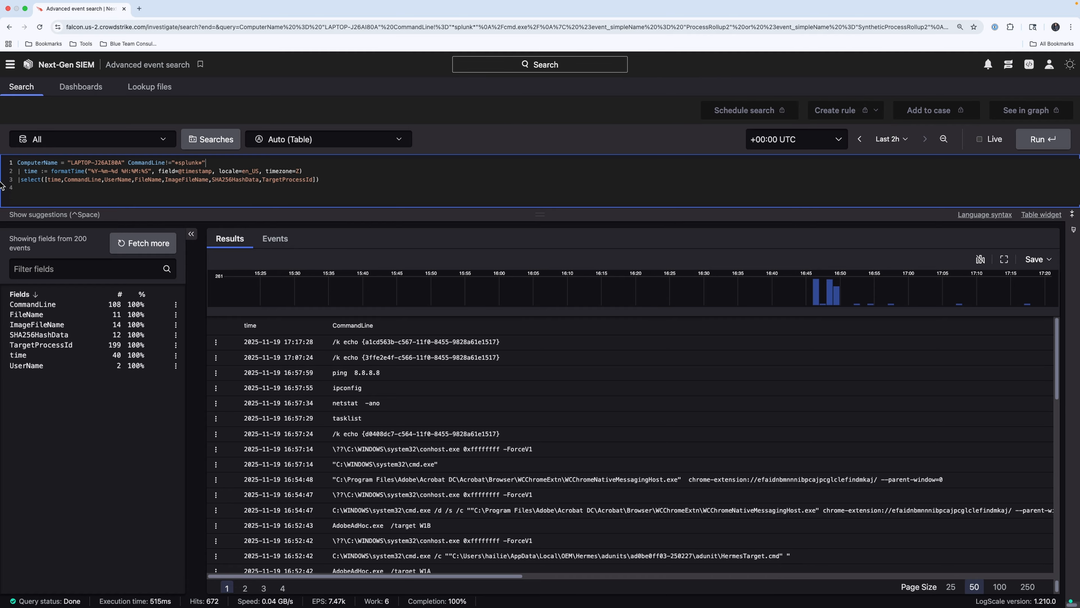
Remove the CommandLine exclusion from the first line and run the query with only the ComputerName filter and the time and select lines
drag(225, 163, 128, 164)
key(BackSpace)
key(Return)
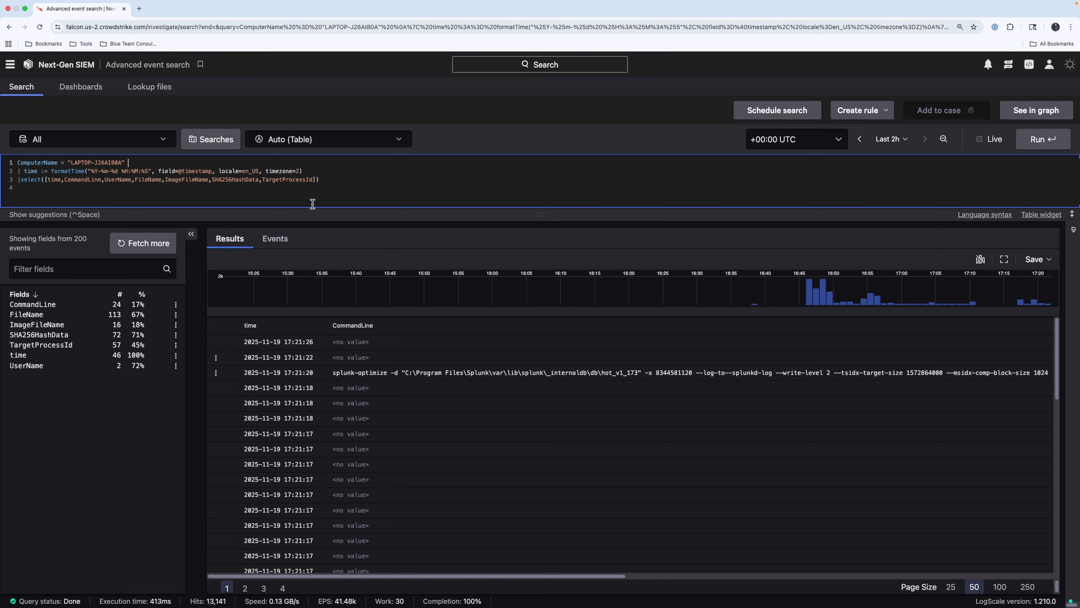
Delete the select line from the query and run it to list the full events
click(41, 187)
triple_click(84, 180)
key(BackSpace)
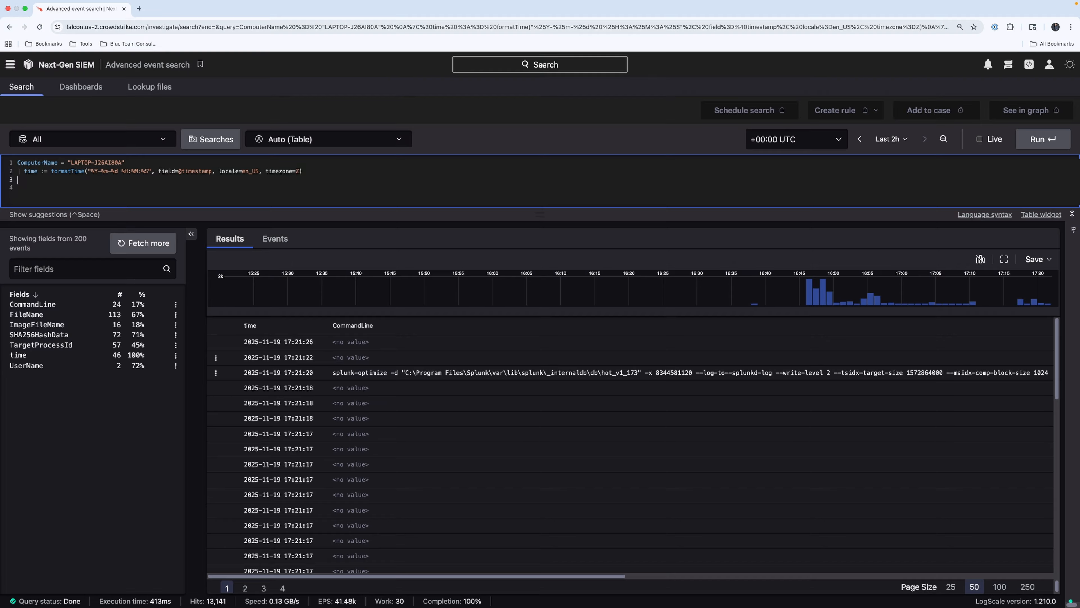
key(Return)
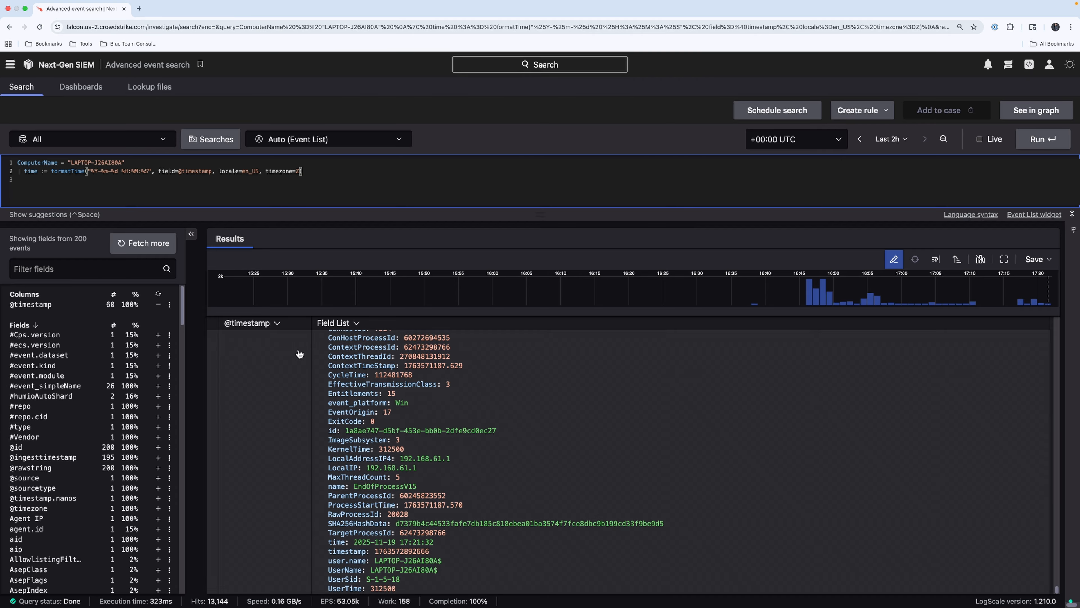
Find the DomainName field in the fields list and view its top values
scroll(85, 442, down, 3)
scroll(85, 443, down, 15)
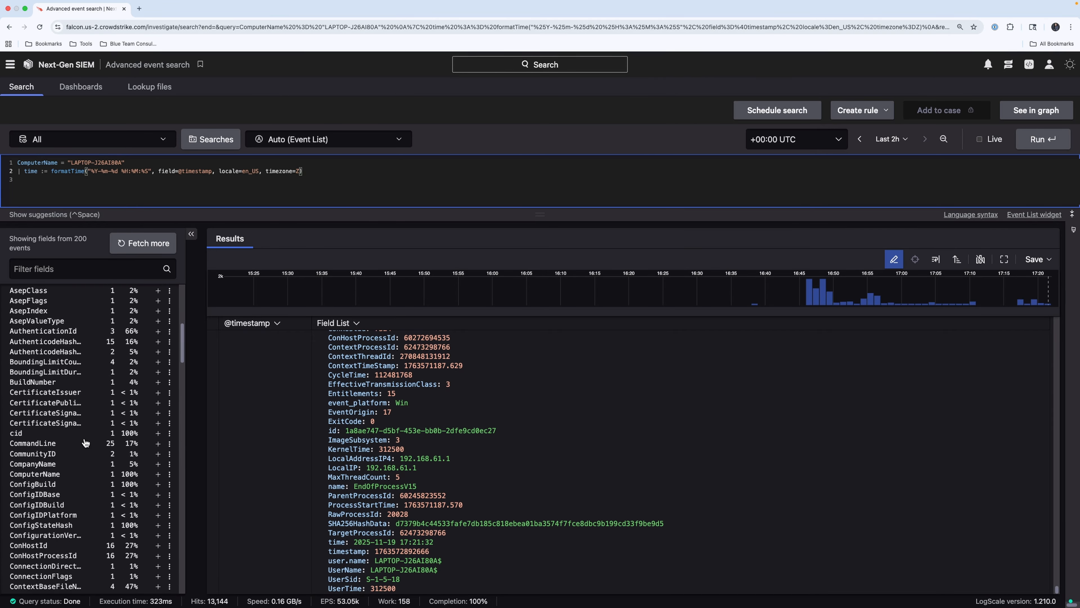
scroll(85, 442, down, 3)
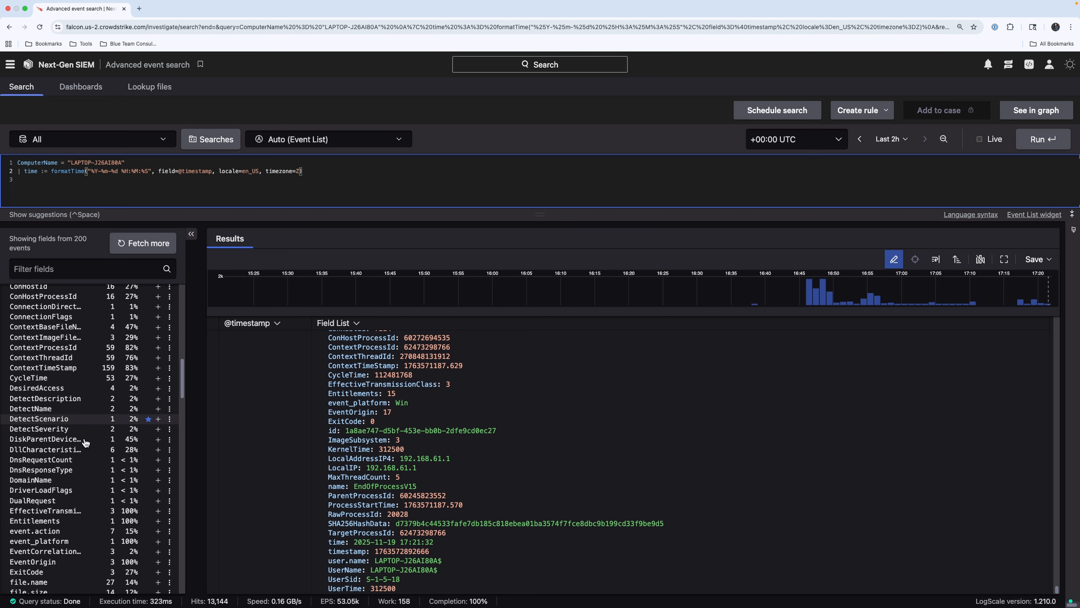
click(90, 452)
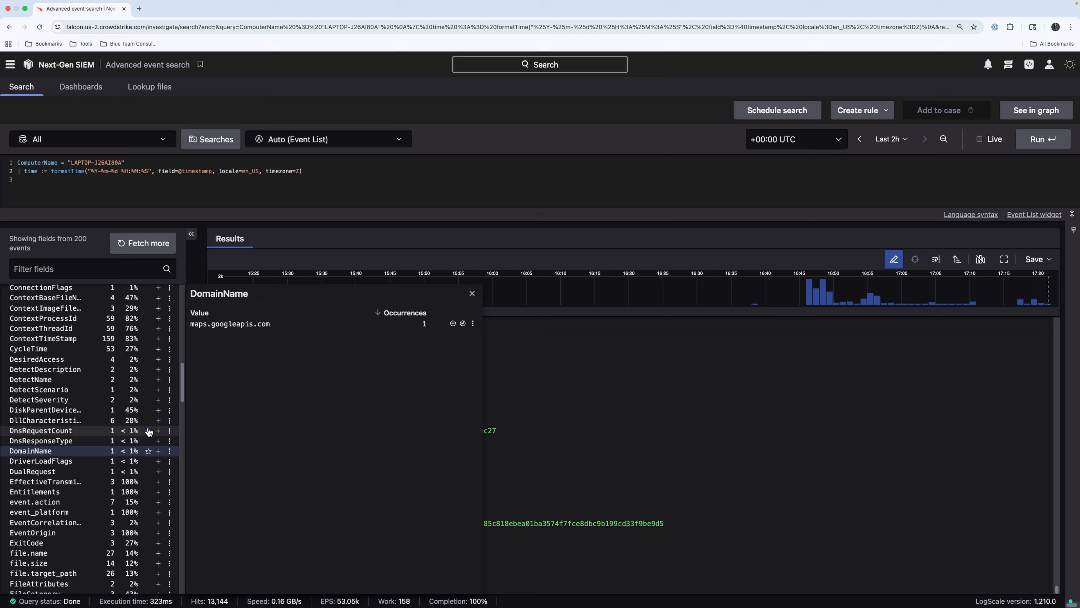
Append the line | groupBy([DomainName]) to the query below the time formatting
click(302, 200)
click(212, 185)
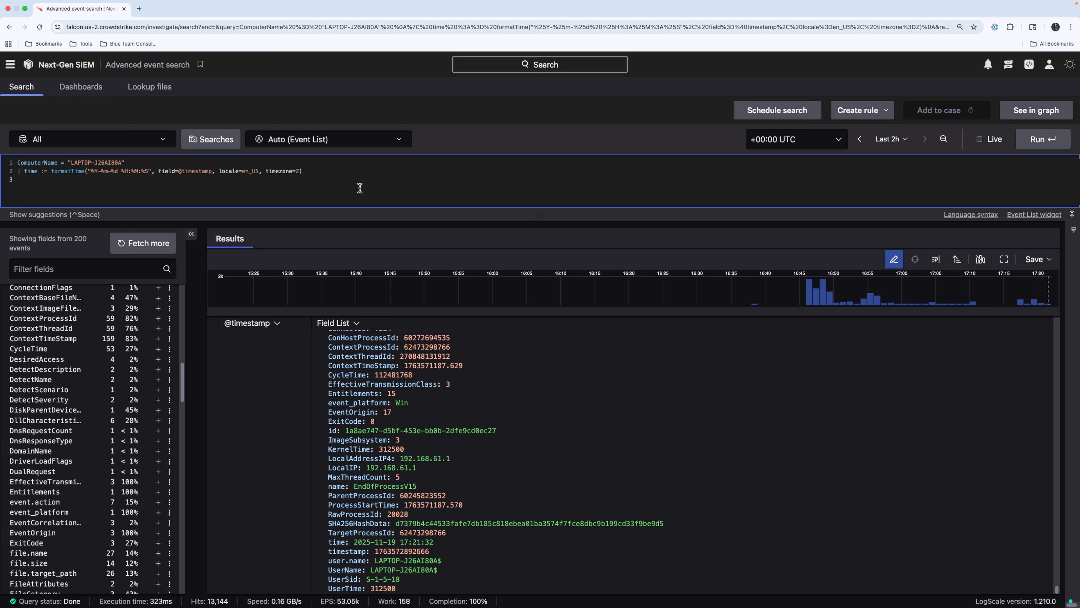
text(|)
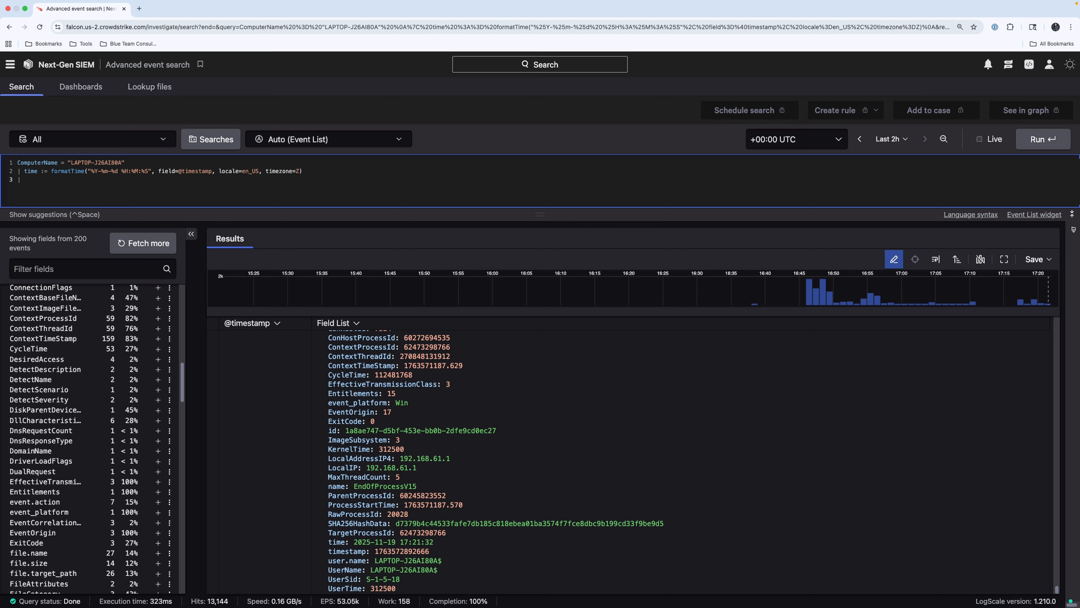
text( group)
text(By([Domain)
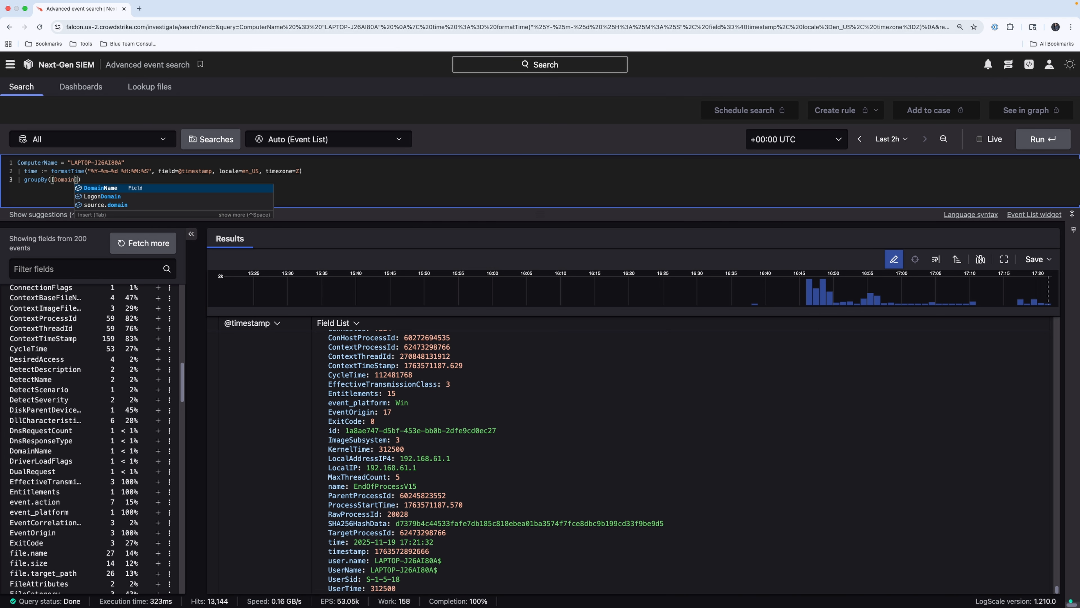
text(Name)
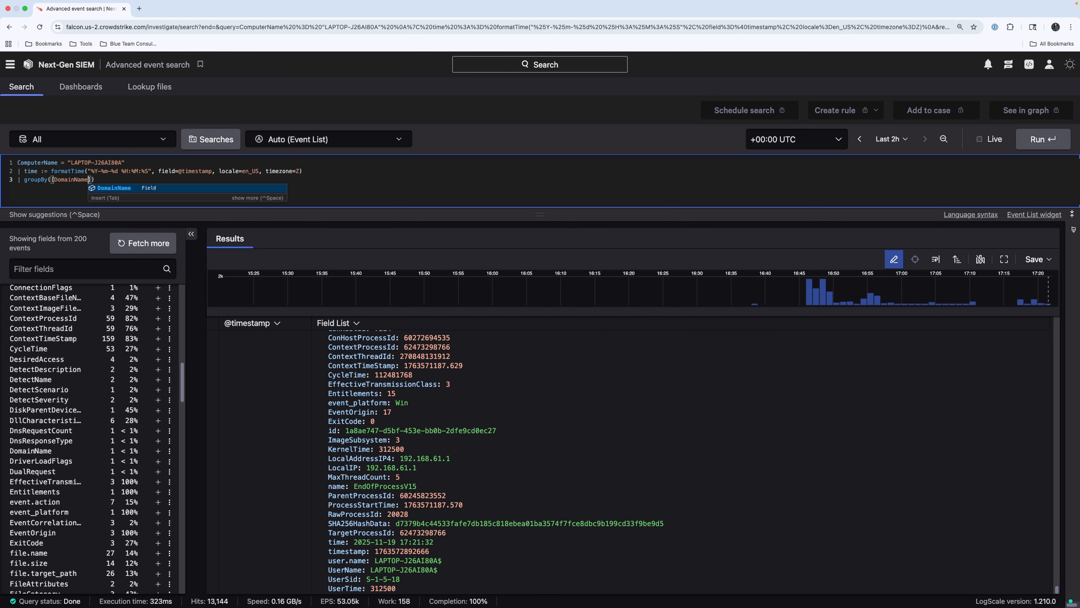
key(Right)
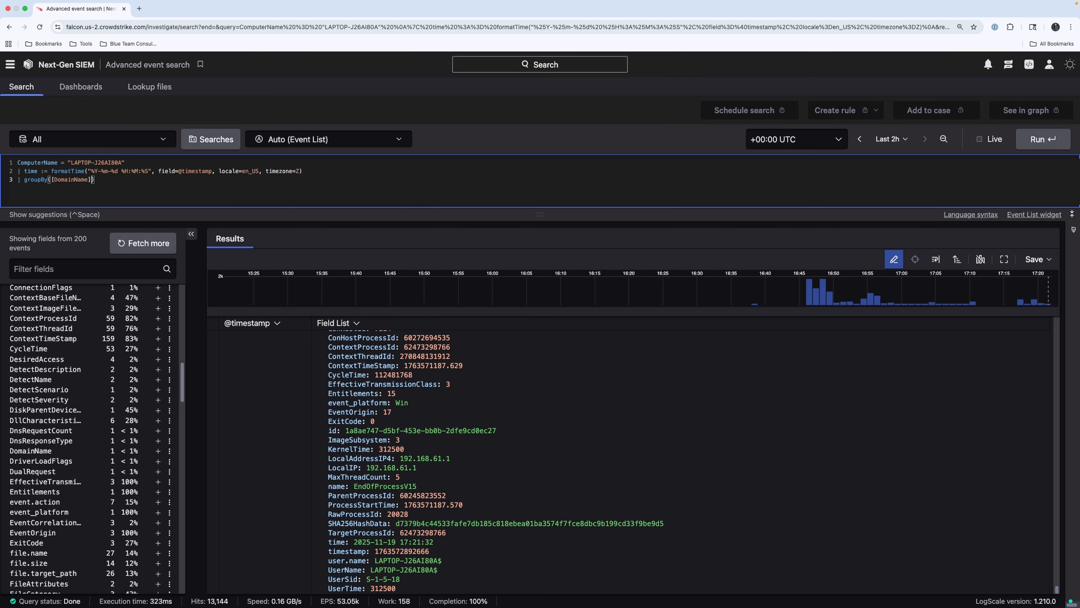
Add the argument function=[count(as=count)] after [DomainName] inside groupBy and run the query
text(funcit)
key(BackSpace)
key(BackSpace)
text(tion)
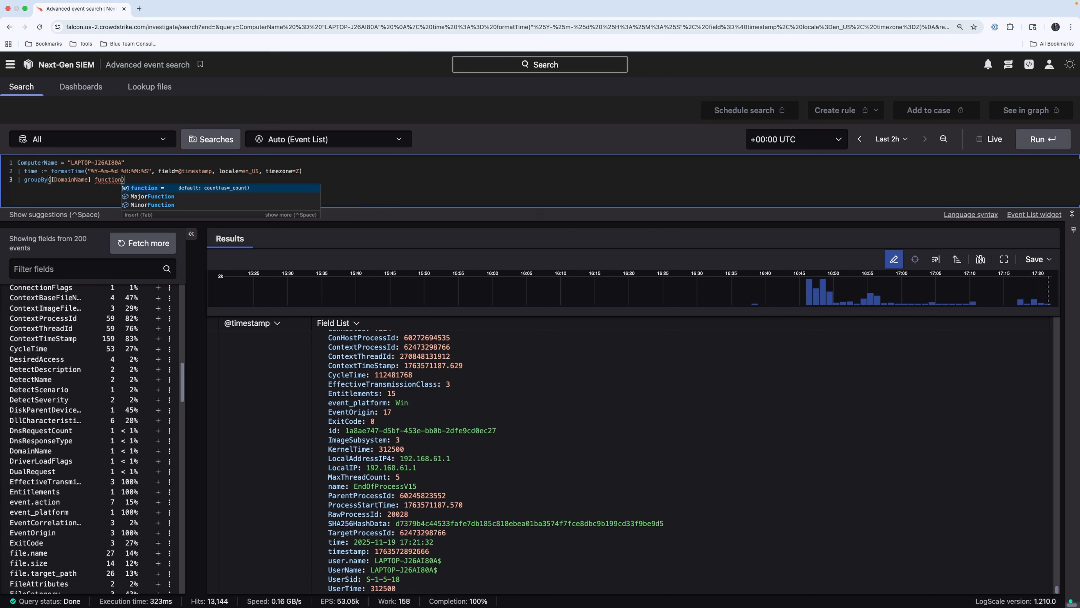
text(=[c)
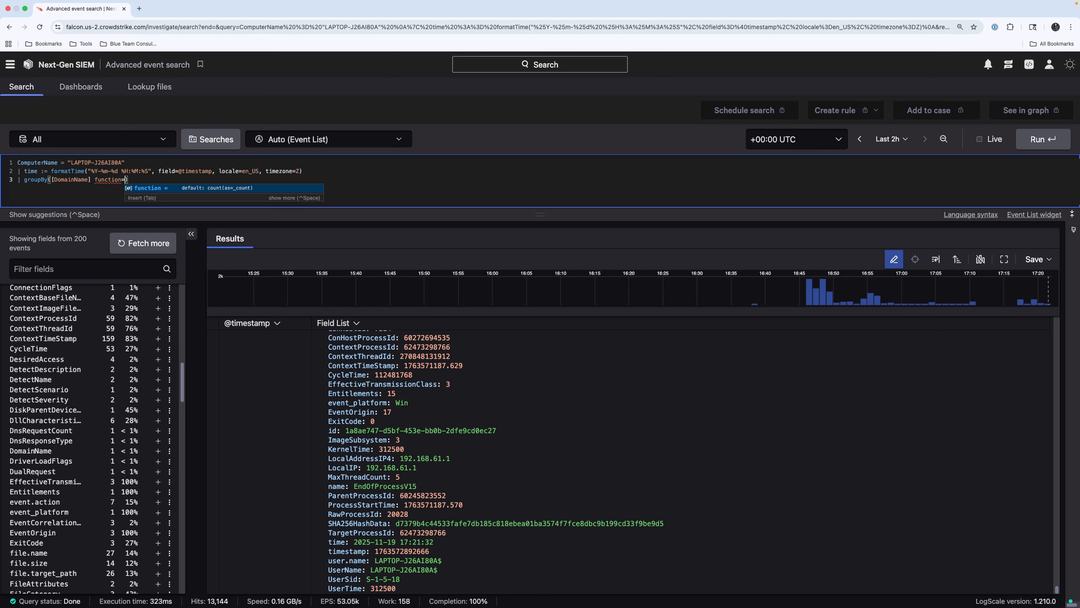
text(ount)
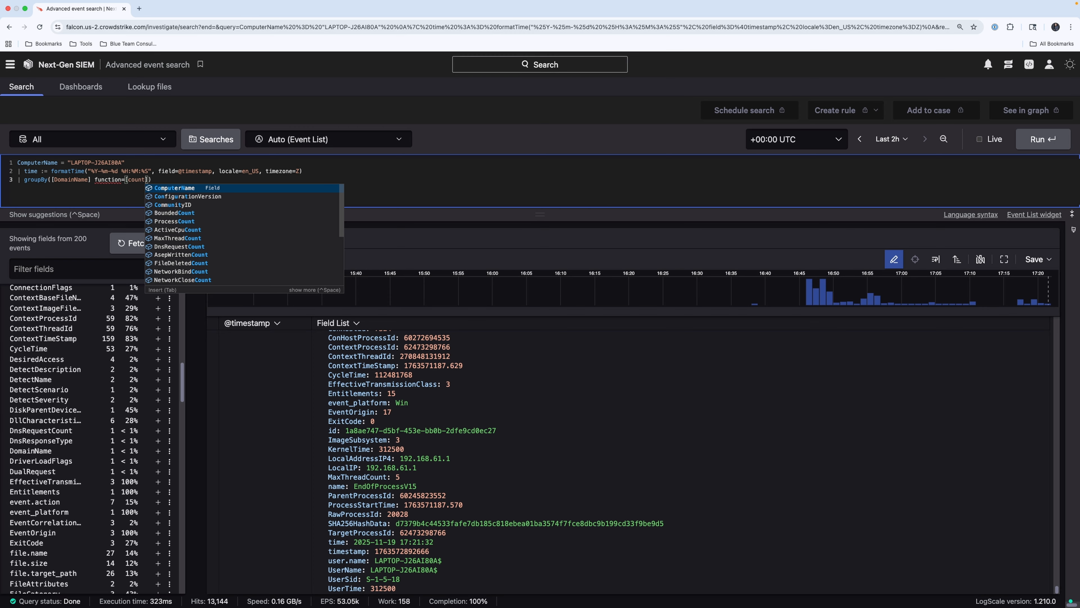
text(()
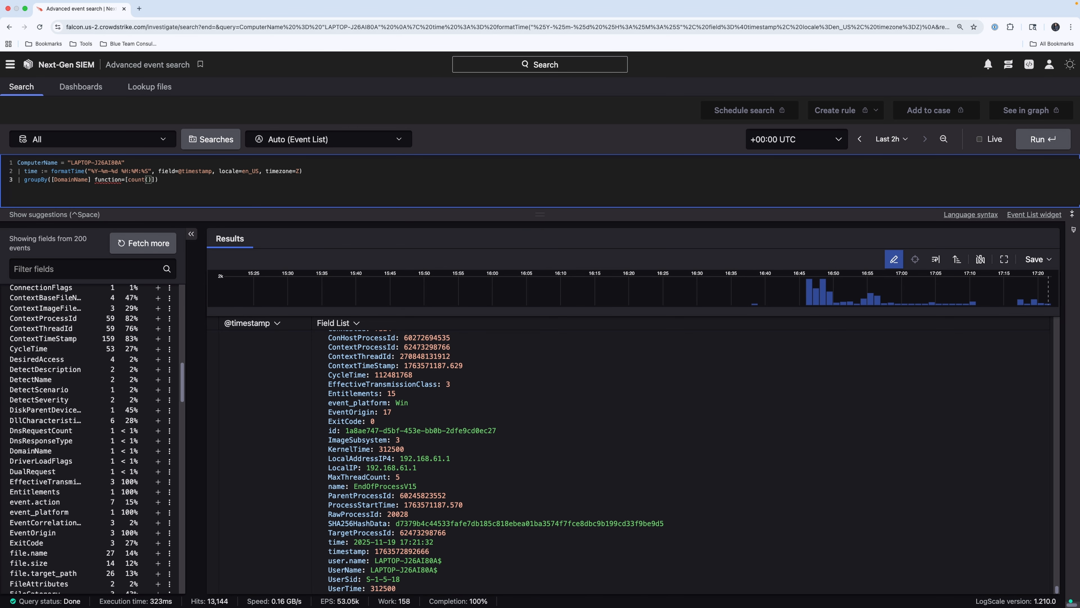
text(as)
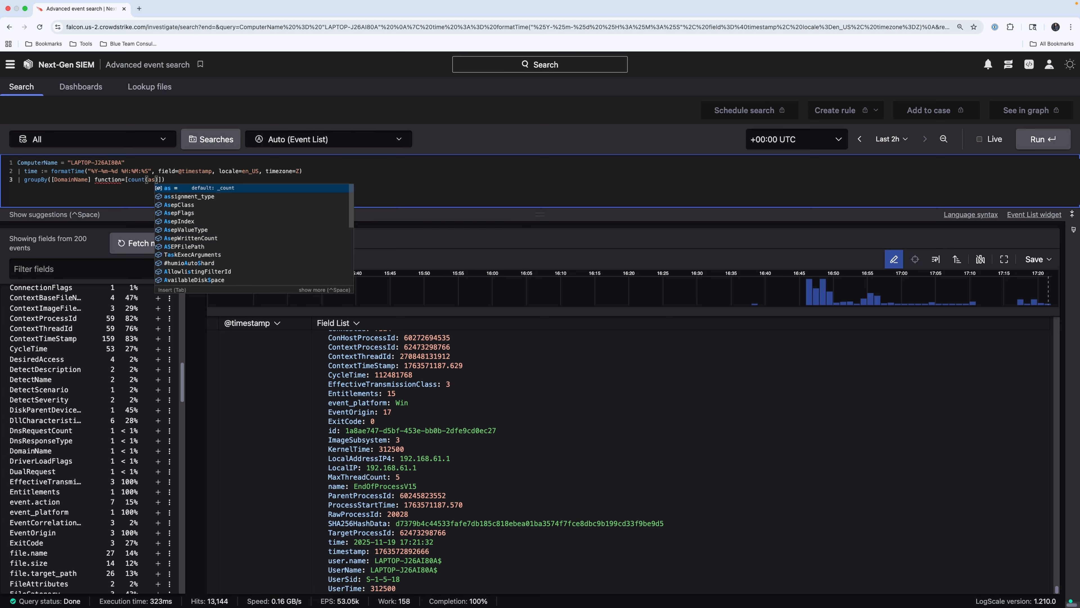
text(=count)
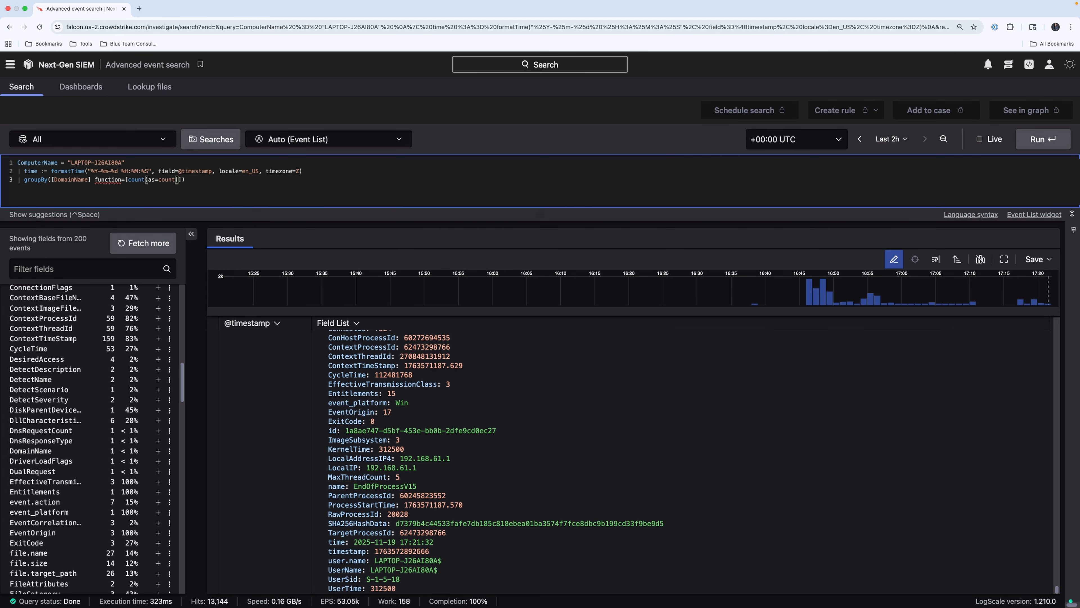
key(Right)
key(Return)
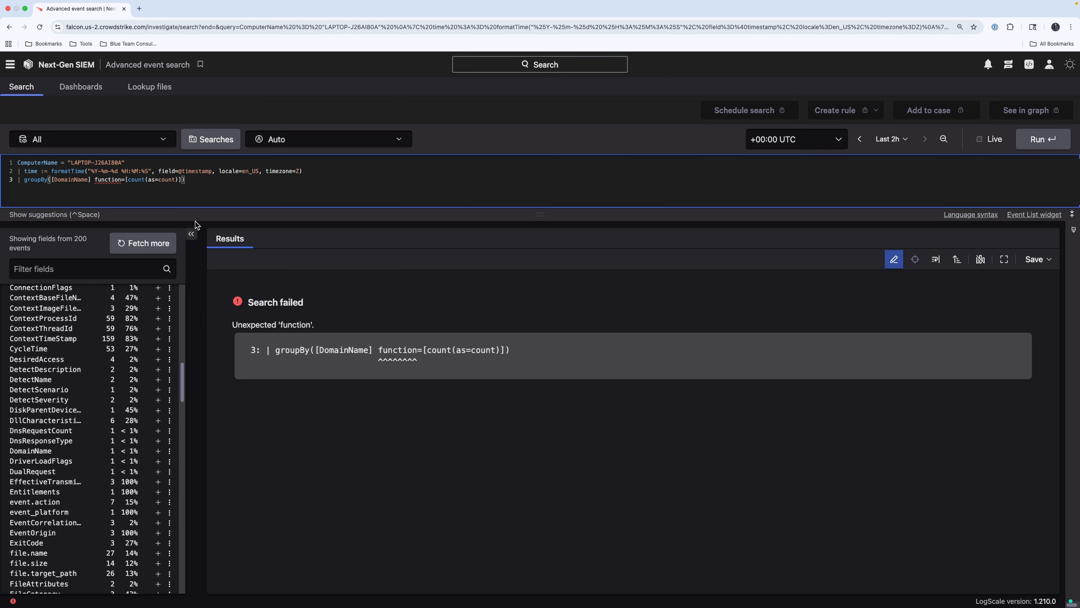
Insert the missing comma between [DomainName] and function in the groupBy line and rerun the query
click(90, 181)
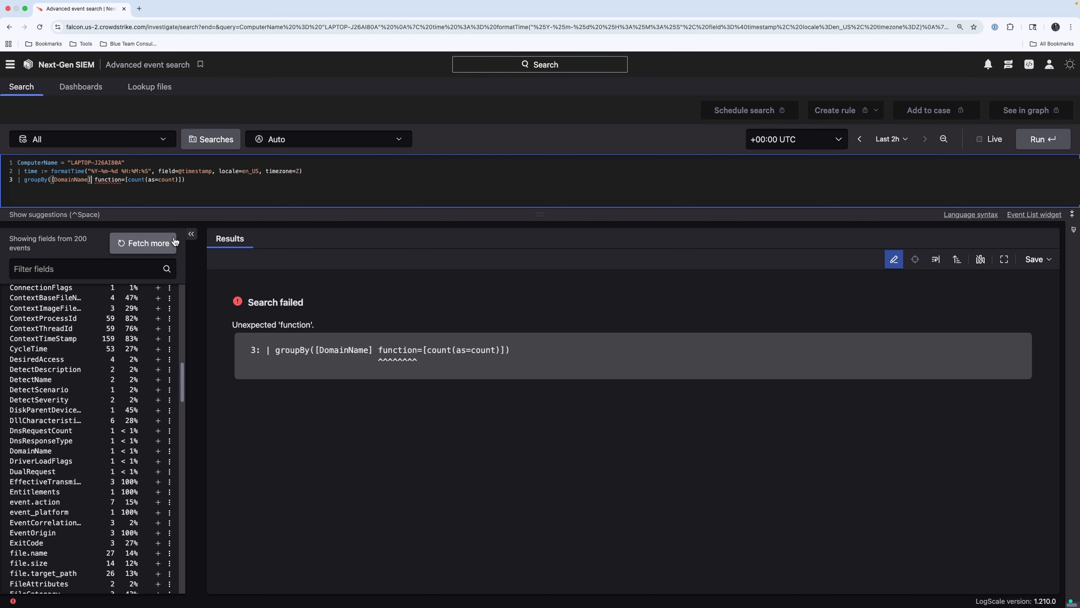
text(,)
key(Return)
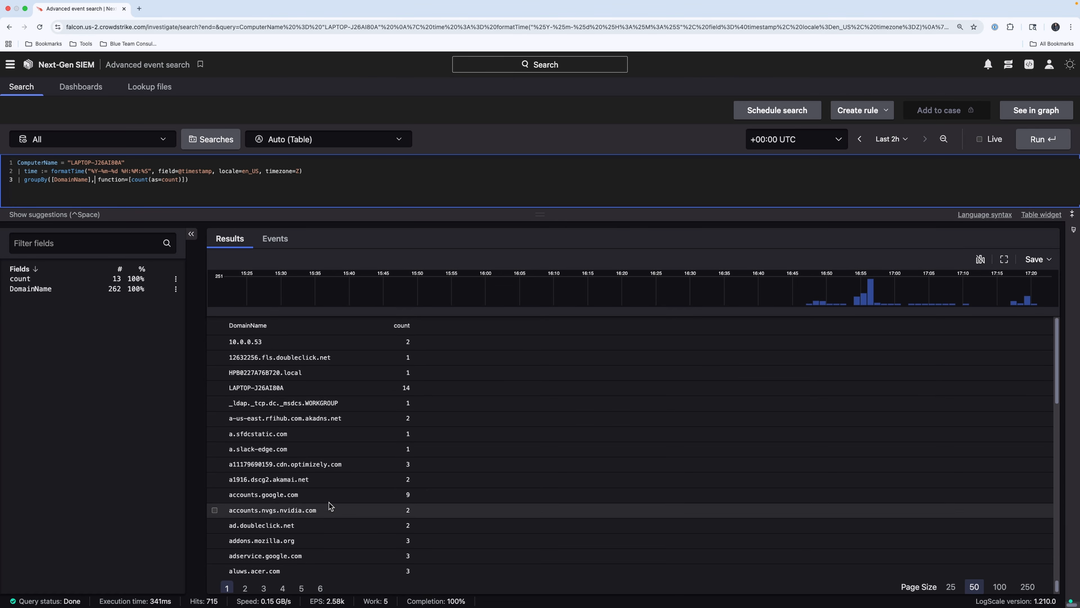
Sort the domain name results by count from highest to lowest and look through the most frequent domains
click(405, 326)
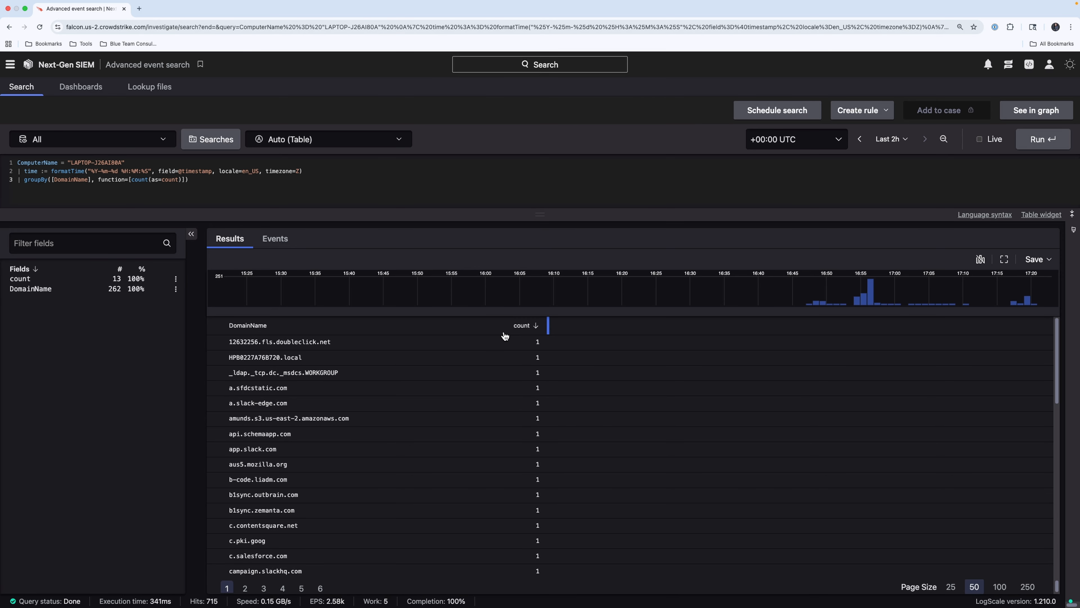
click(534, 329)
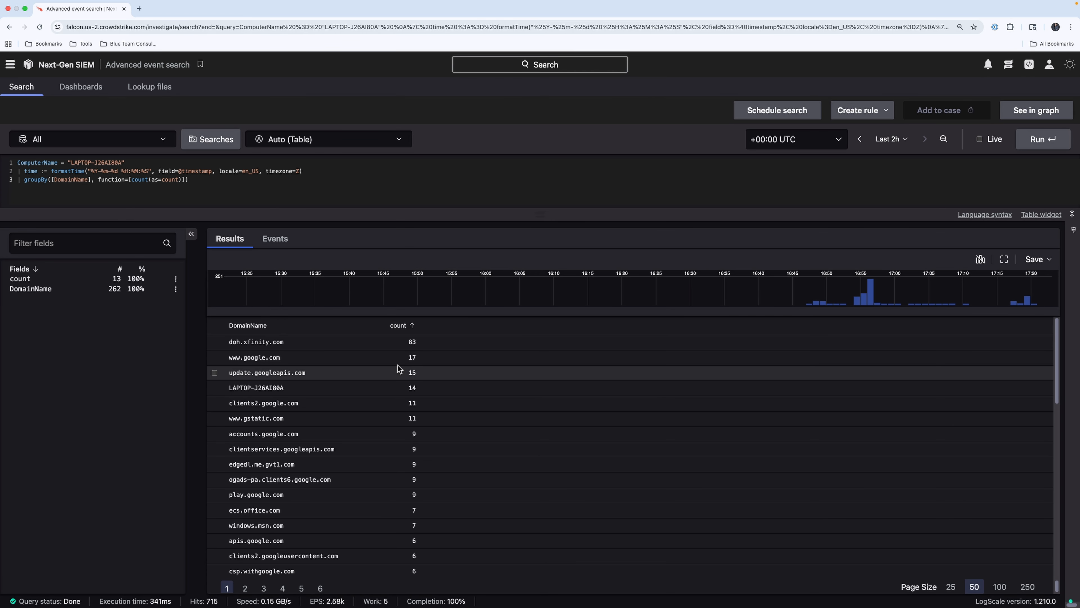
scroll(331, 524, down, 1)
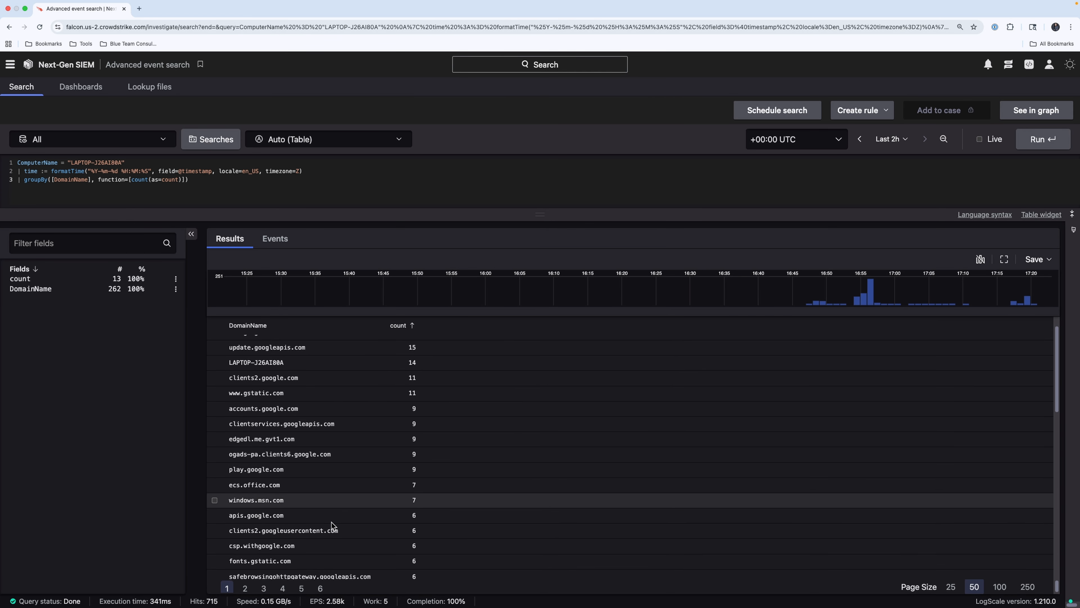
Add the free-text filter /google/i on its own line below the ComputerName filter and run the query
click(143, 160)
key(Return)
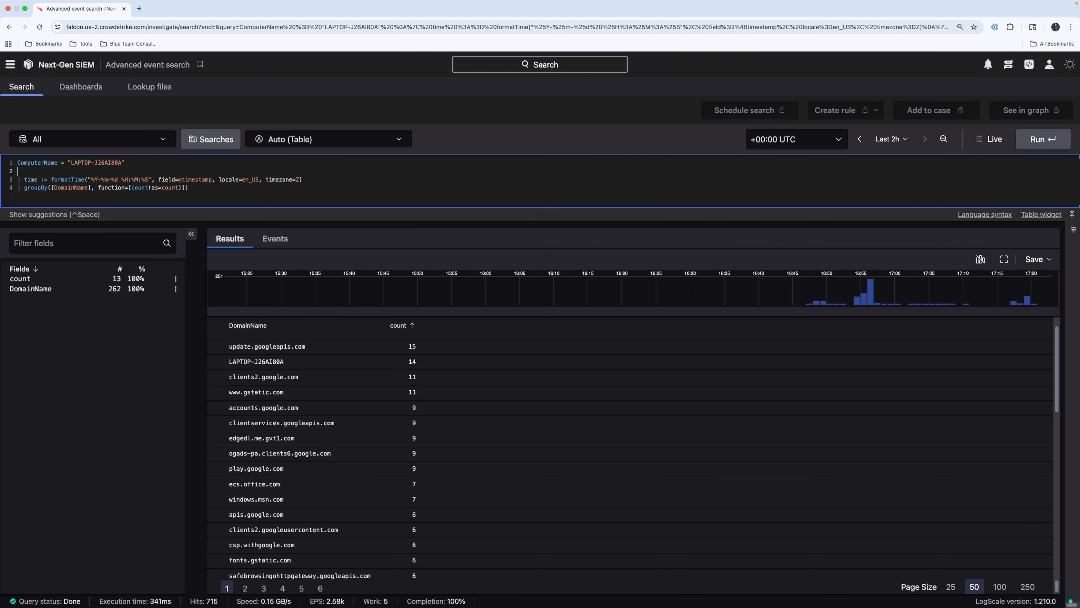
text(/google/i)
key(Return)
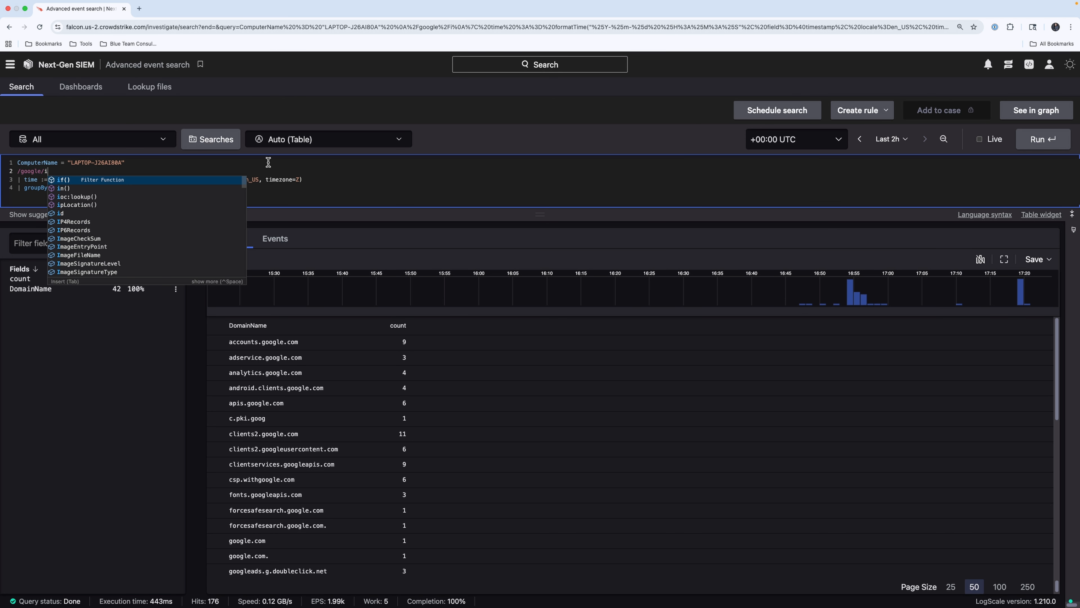
click(444, 195)
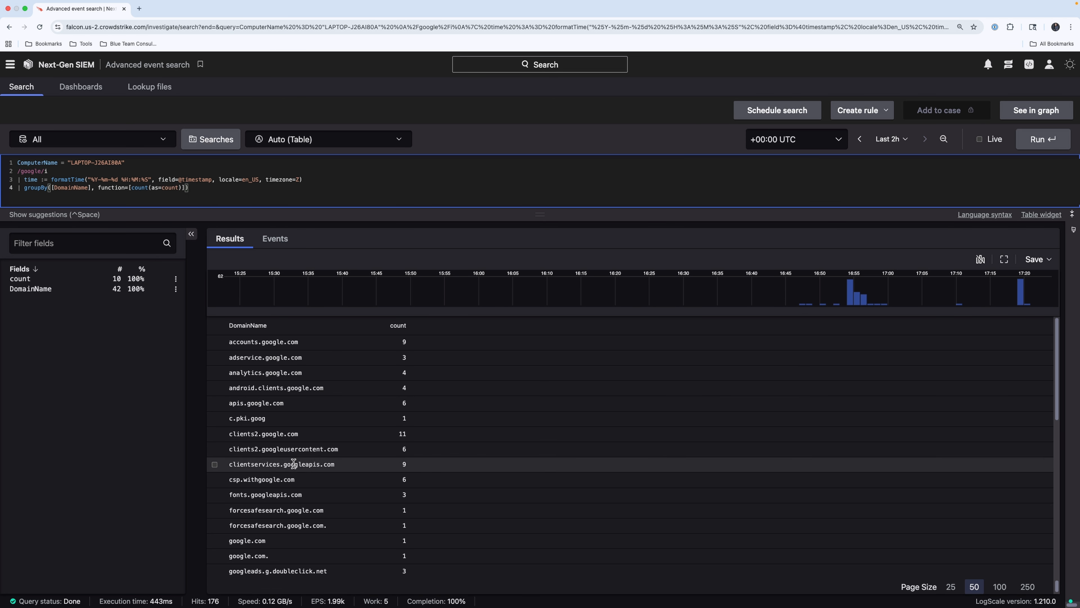
Change the free-text filter from google to /blueteam/i and run the query
double_click(37, 171)
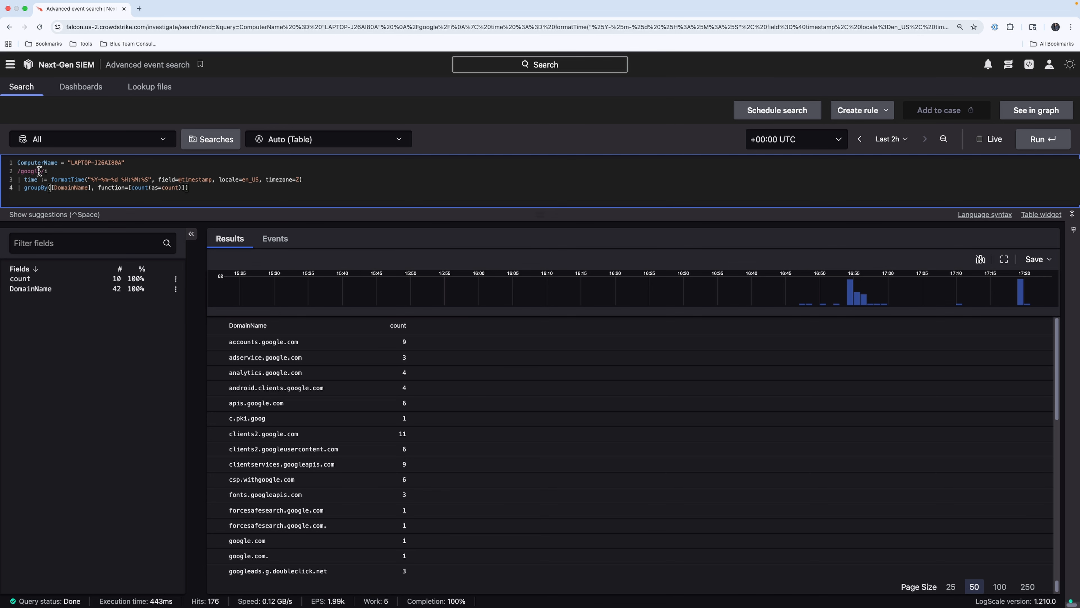
key(Right)
text(bl)
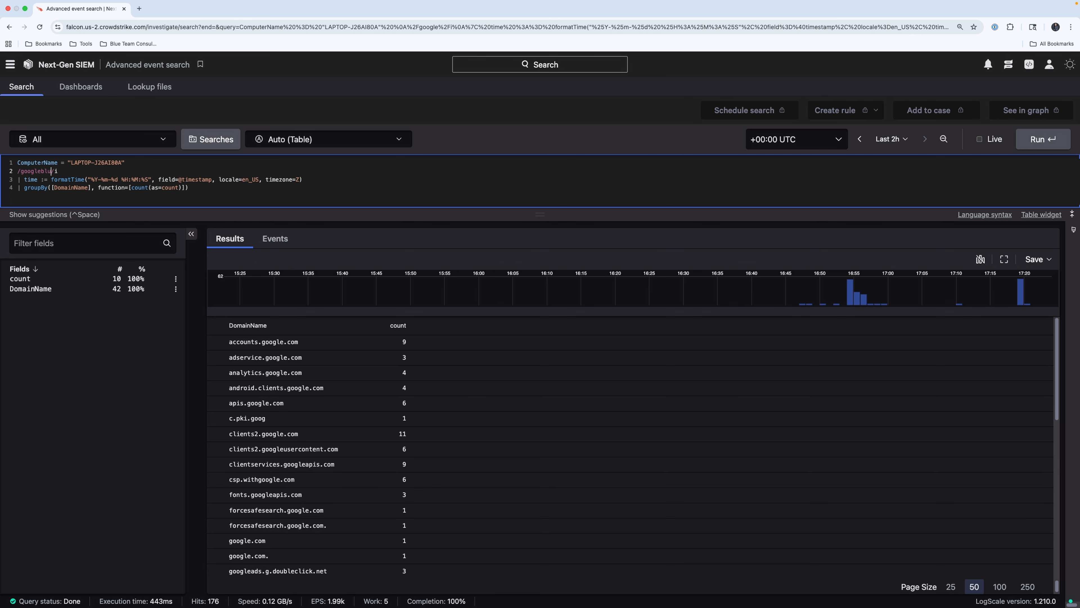
key(BackSpace)
text(b)
text(lueteam)
key(Return)
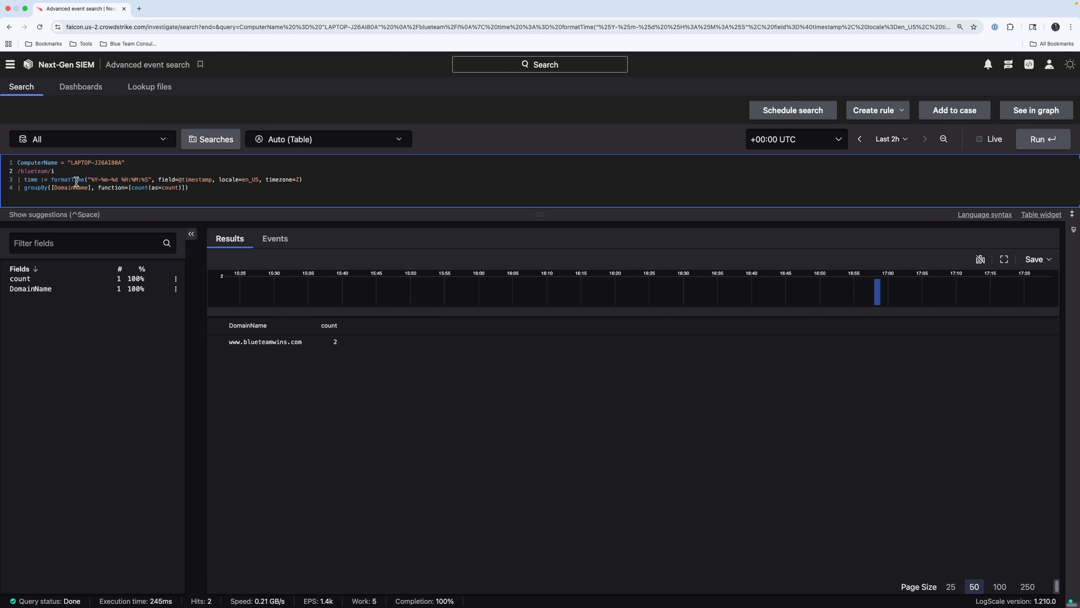
Replace the free-text filter line with | #event_simpleName = "NetworkConnectIP4"
triple_click(61, 171)
key(BackSpace)
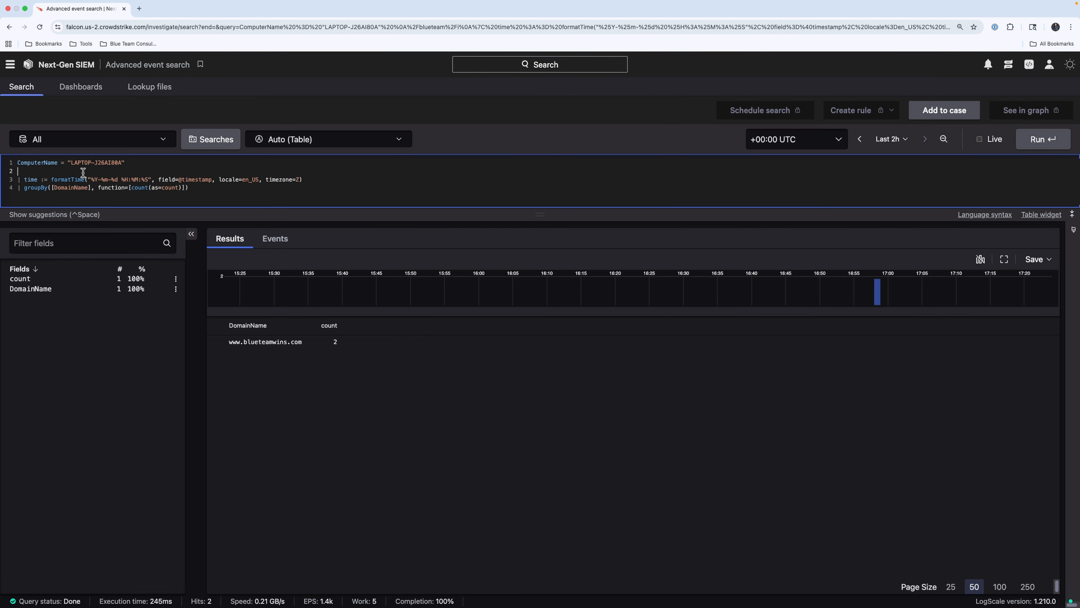
text(| #event_simpleName = Netwo)
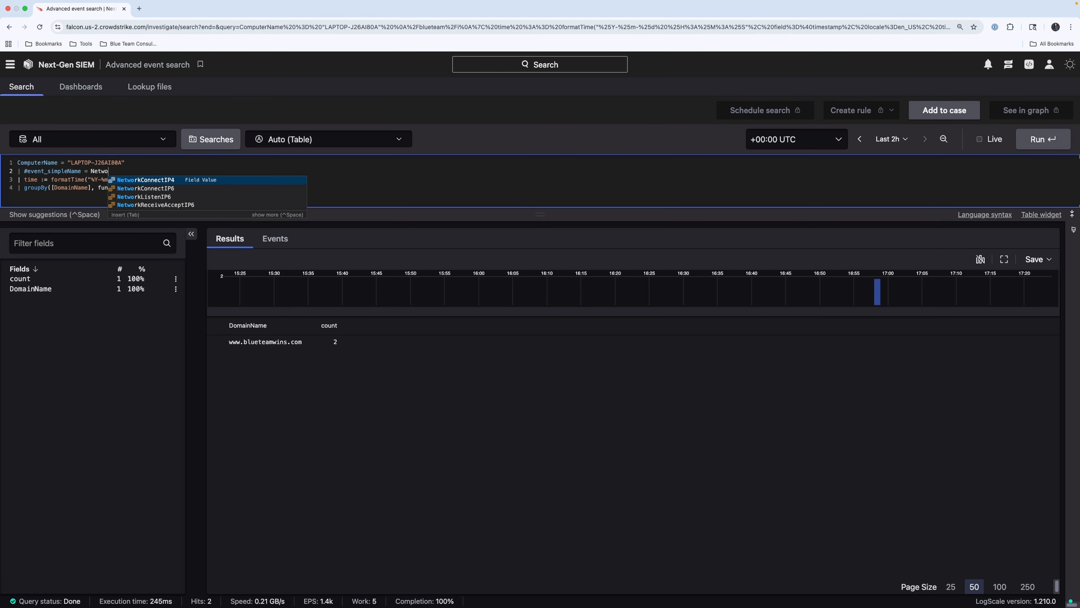
click(188, 182)
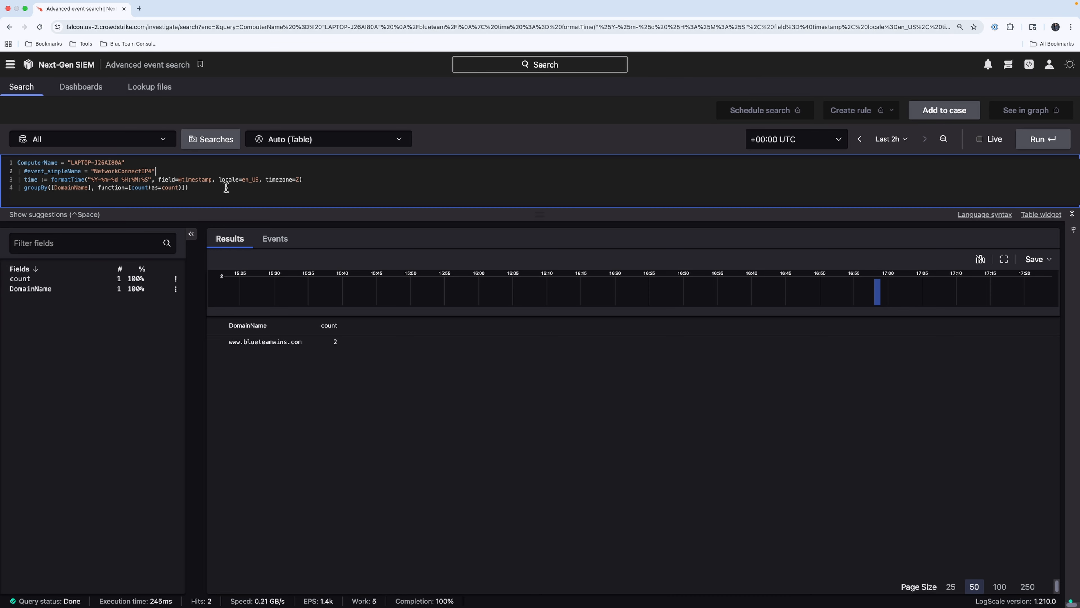
Replace DomainName with RemoteAddressIP4 as the field in the groupBy line and run the query
click(88, 189)
key(BackSpace)
key(BackSpace)
key(BackSpace)
key(BackSpace)
key(BackSpace)
key(BackSpace)
key(BackSpace)
key(BackSpace)
key(BackSpace)
key(BackSpace)
key(BackSpace)
text(Remote)
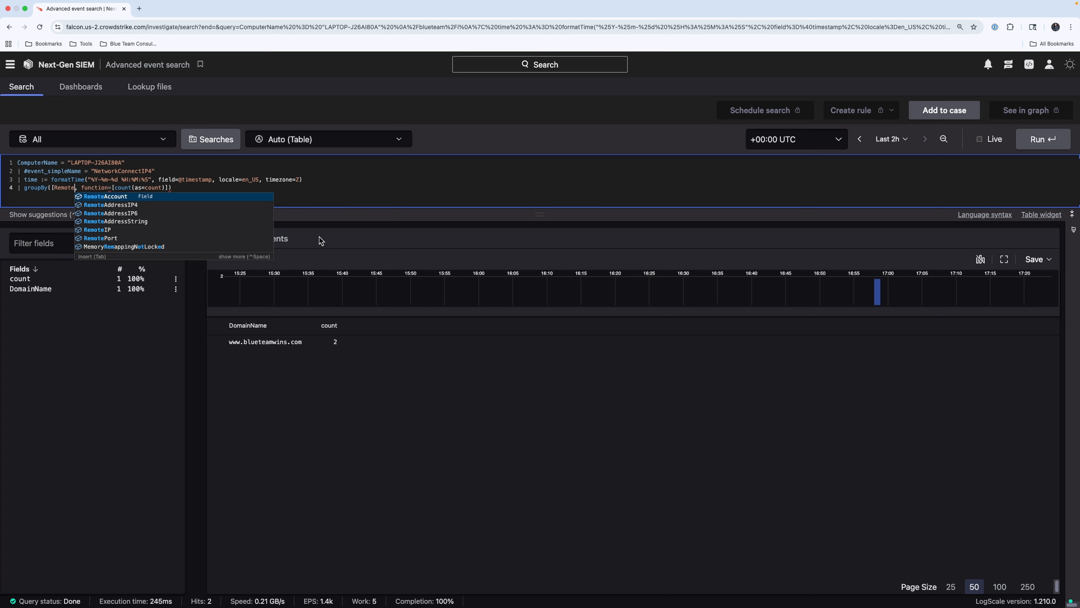
click(152, 206)
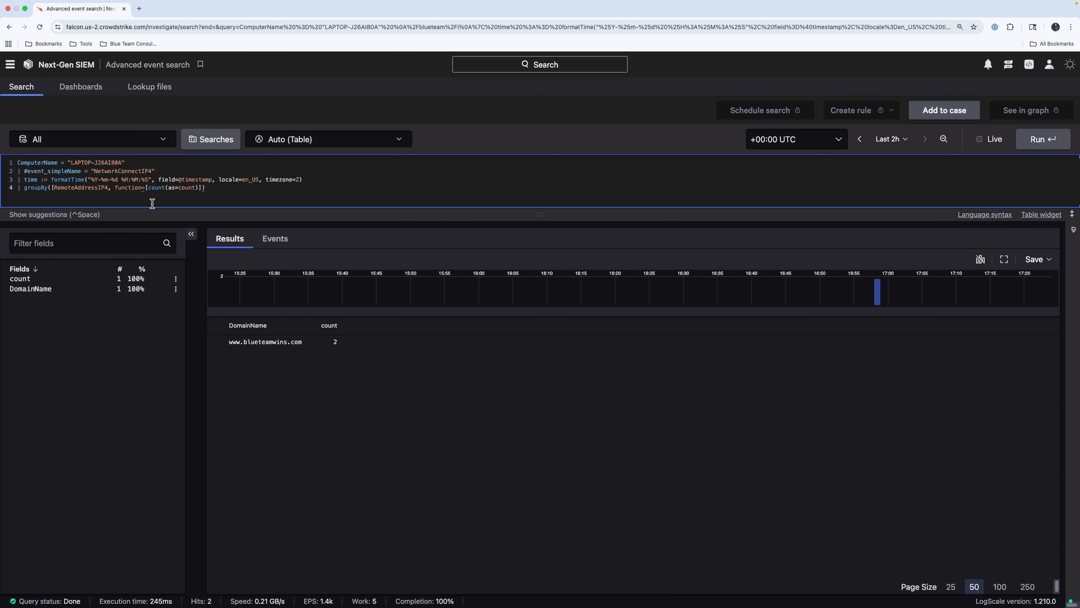
key(Return)
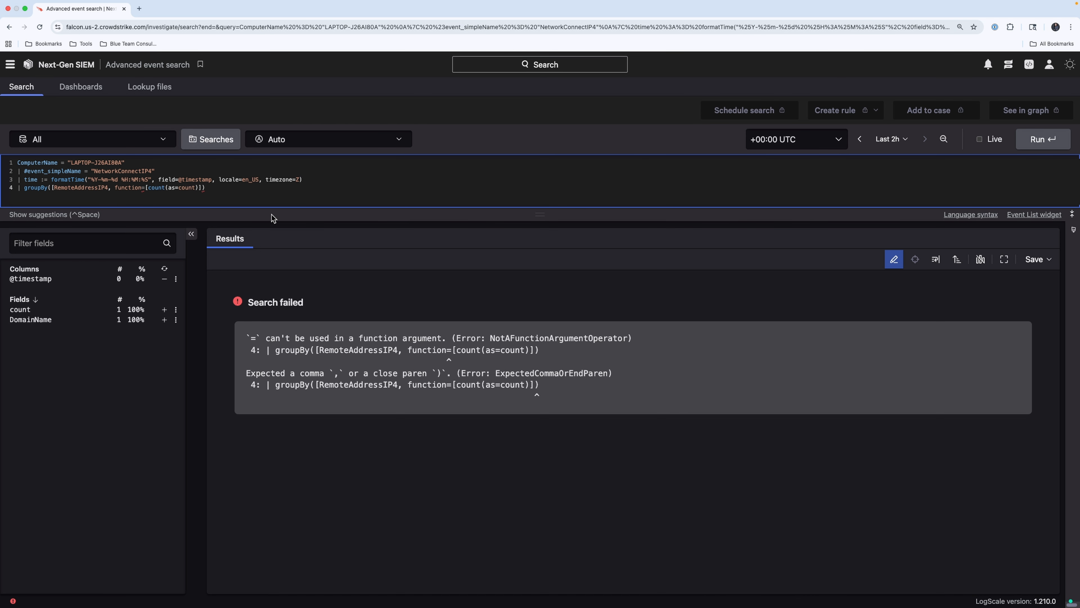
Restore the closing square bracket after RemoteAddressIP4, rerun the query and sort the results by count in ascending order
key(BackSpace)
text(])
key(Return)
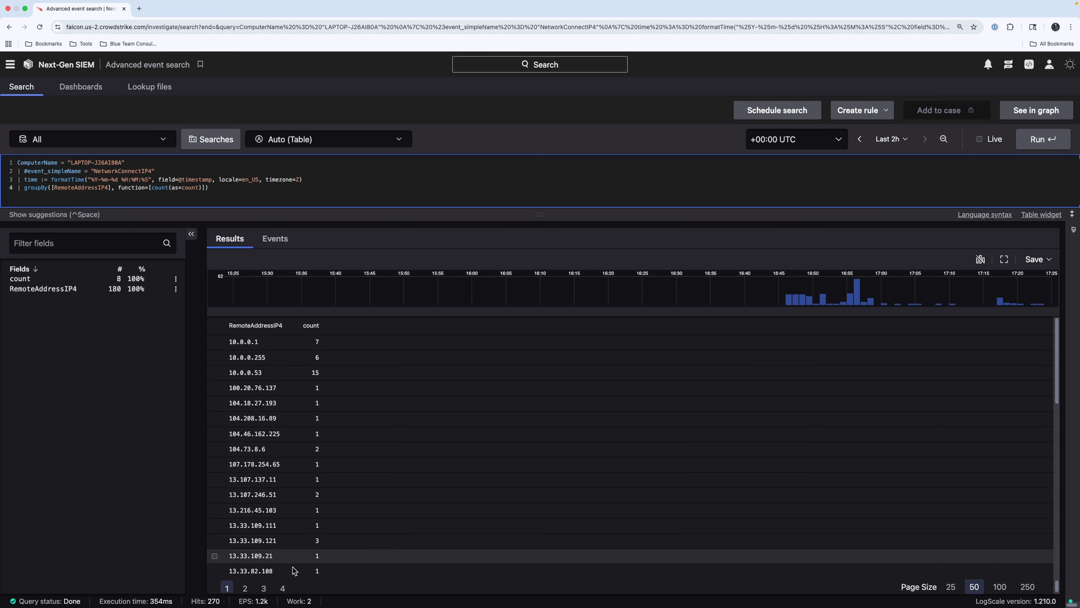
click(323, 324)
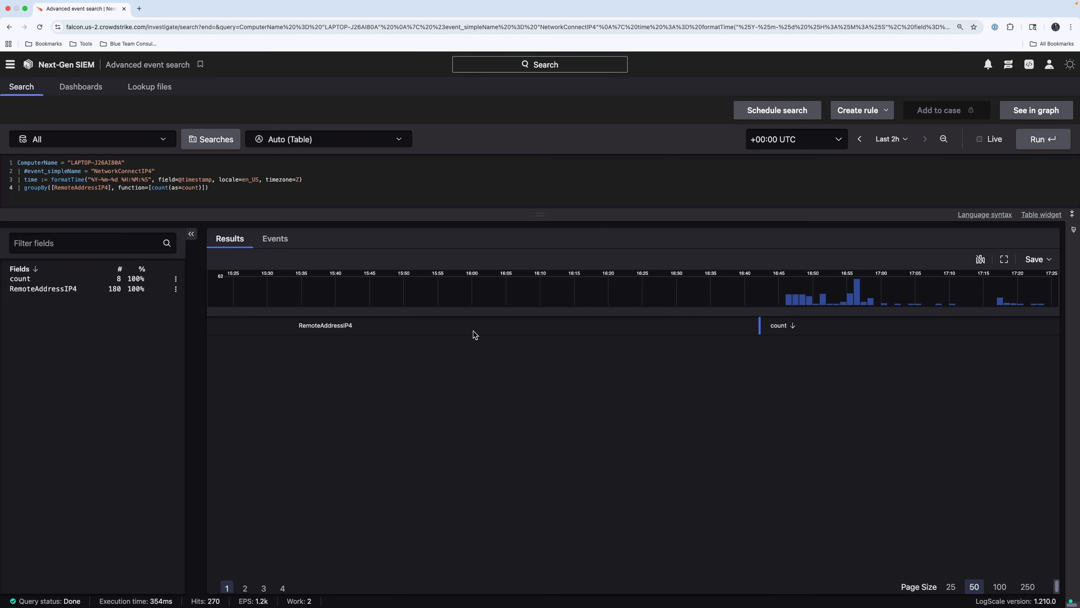
Add RPort as a second field after RemoteAddressIP4 in the groupBy list and run the query
click(108, 188)
key(Right)
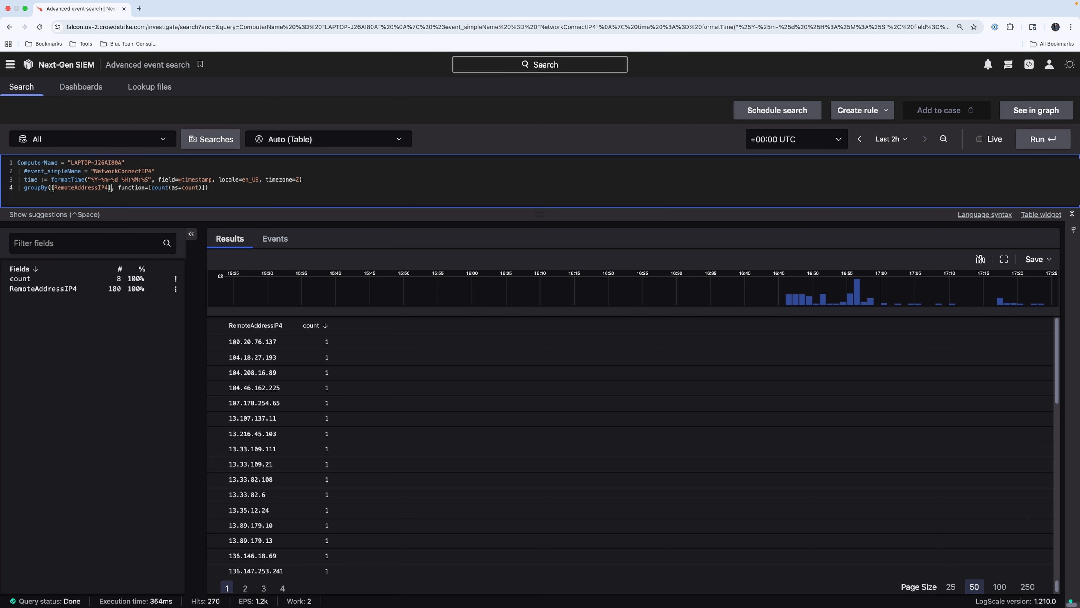
text(,)
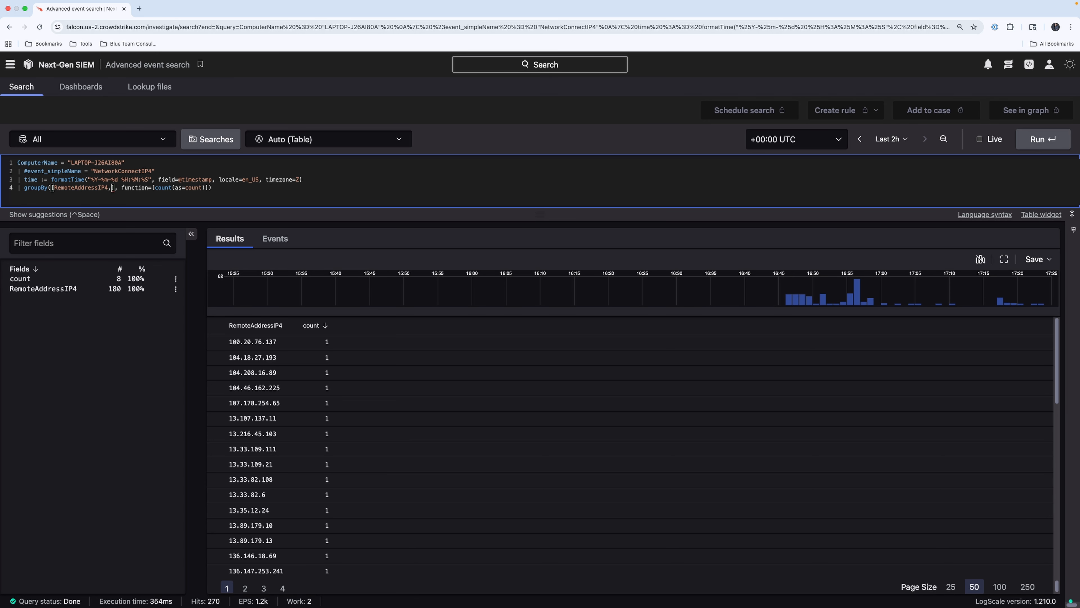
text( RPort)
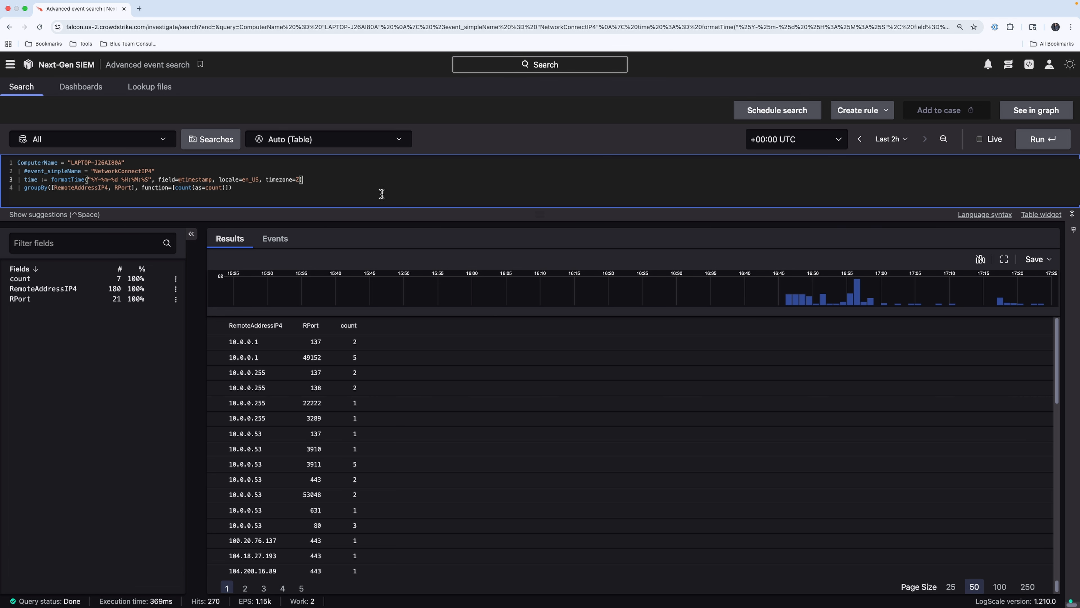
Sort the results by RPort in ascending and then descending order, looking through the remote addresses and ports each time
click(310, 325)
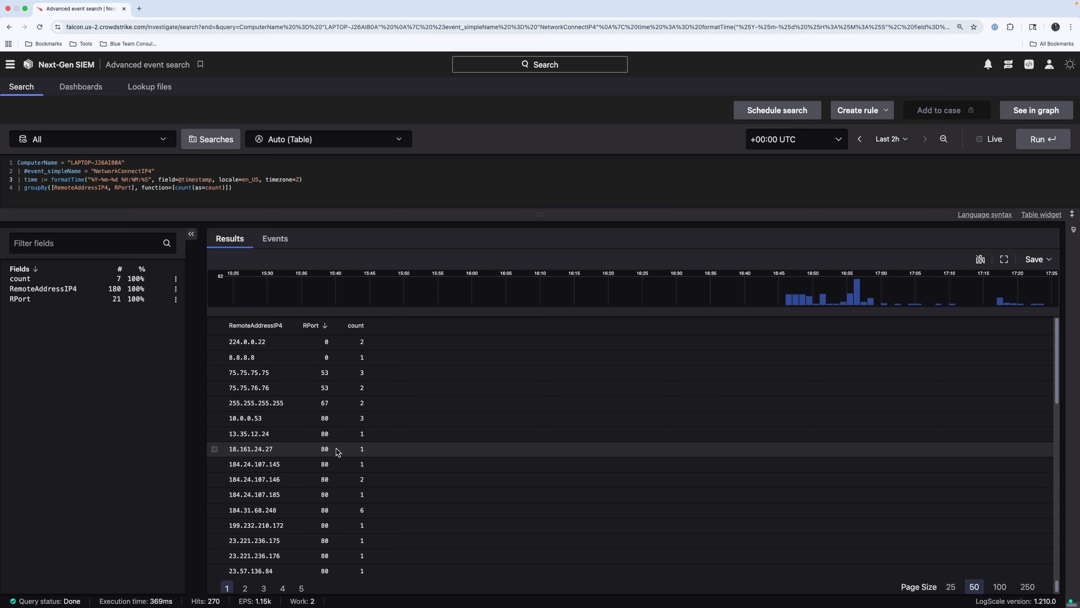
scroll(338, 484, down, 5)
scroll(337, 484, down, 8)
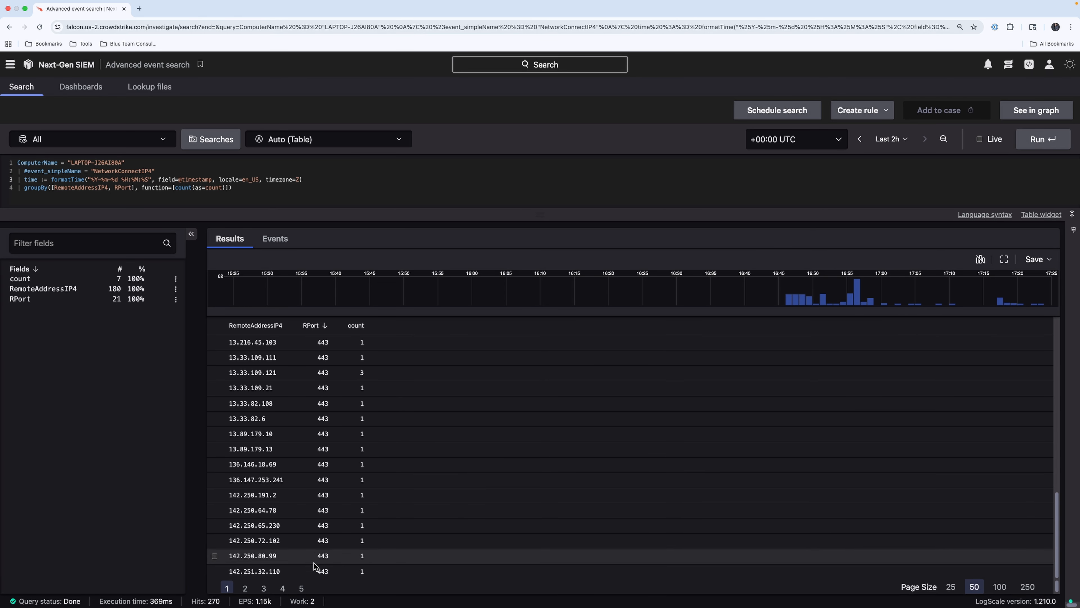
click(317, 329)
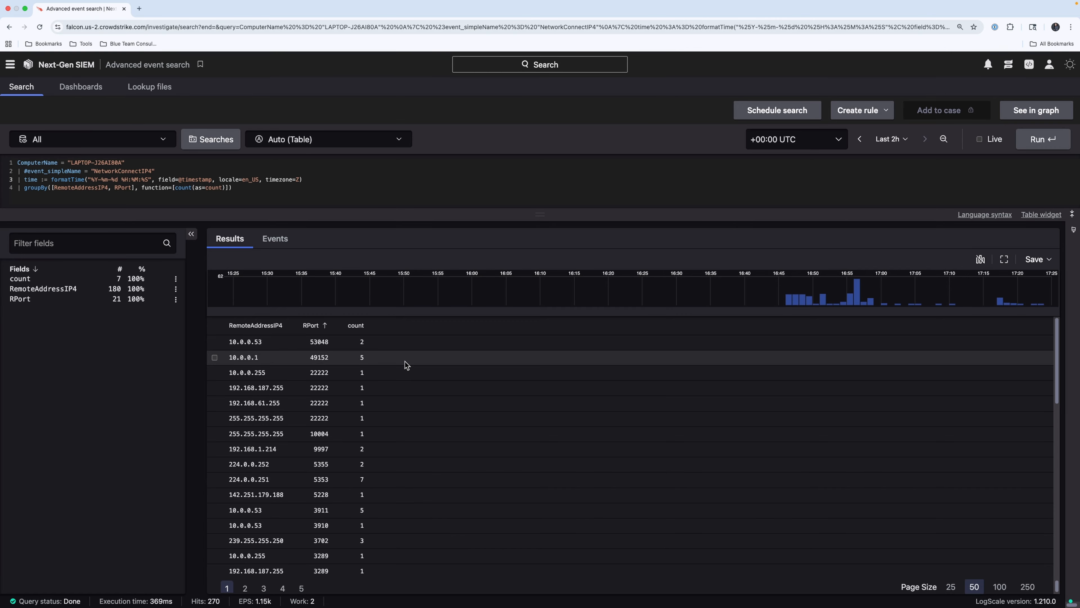
scroll(330, 428, down, 4)
scroll(330, 428, down, 12)
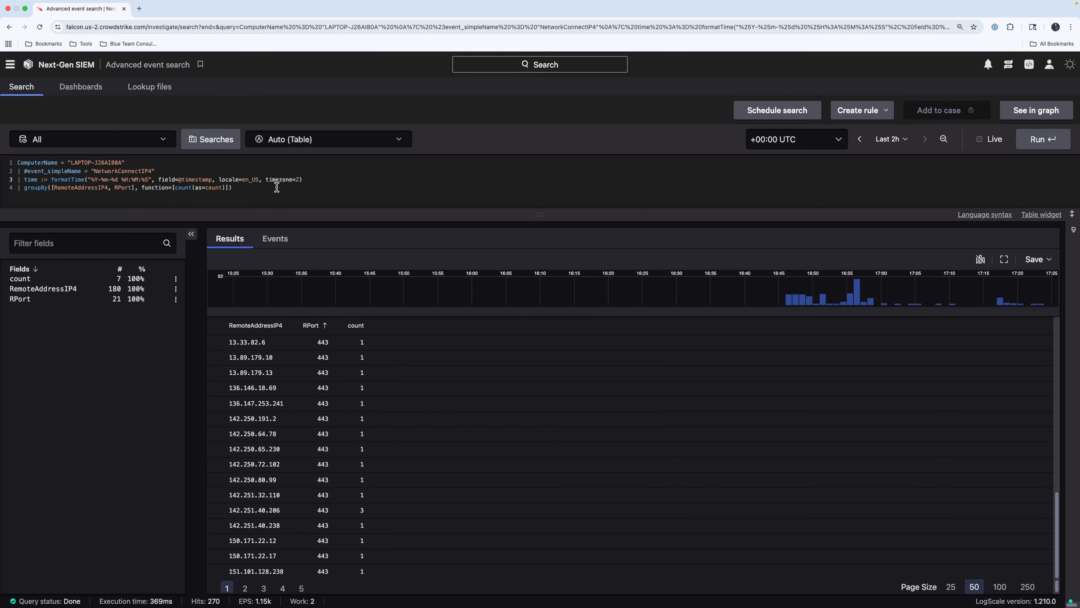
Delete the #event_simpleName = "NetworkConnectIP4" line from the query
click(166, 170)
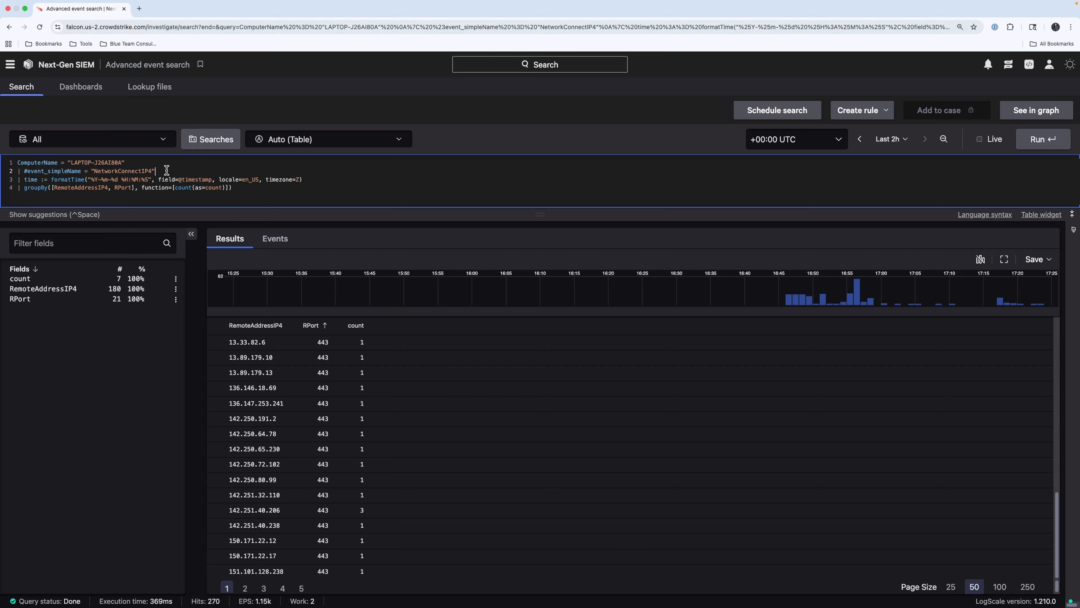
key(super+shift+Left)
key(BackSpace)
key(BackSpace)
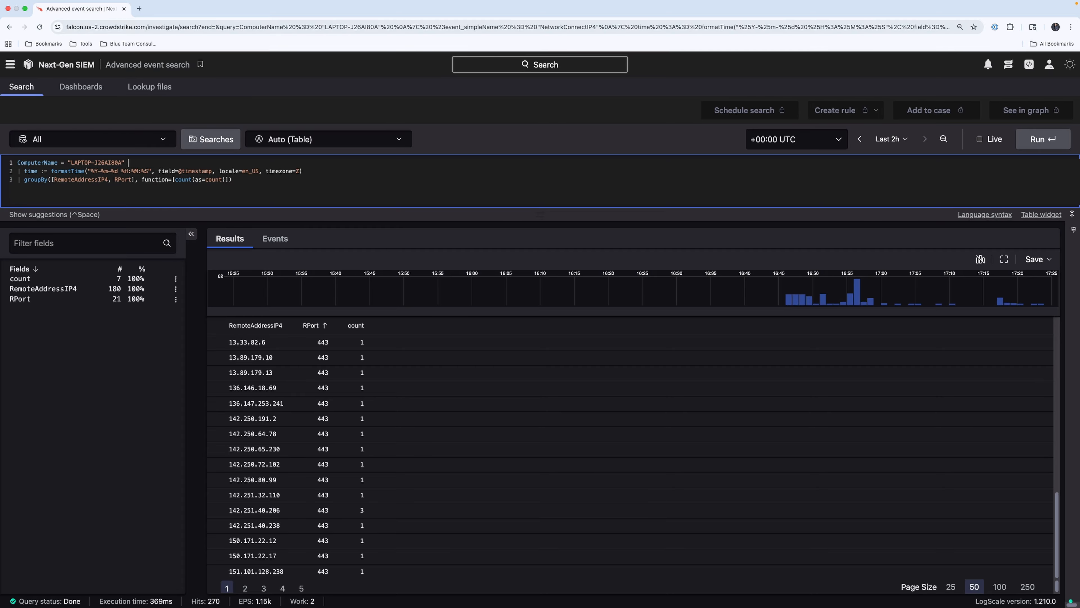
Run the query, then remove its formatTime and groupBy lines and rerun it with only the ComputerName filter
key(Return)
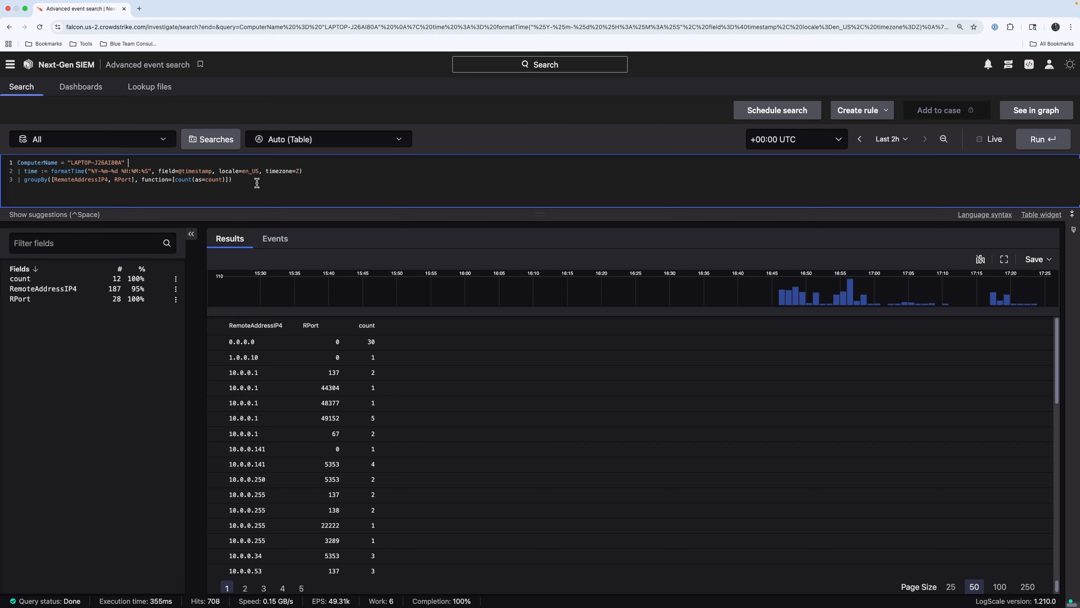
drag(232, 179, 12, 171)
key(BackSpace)
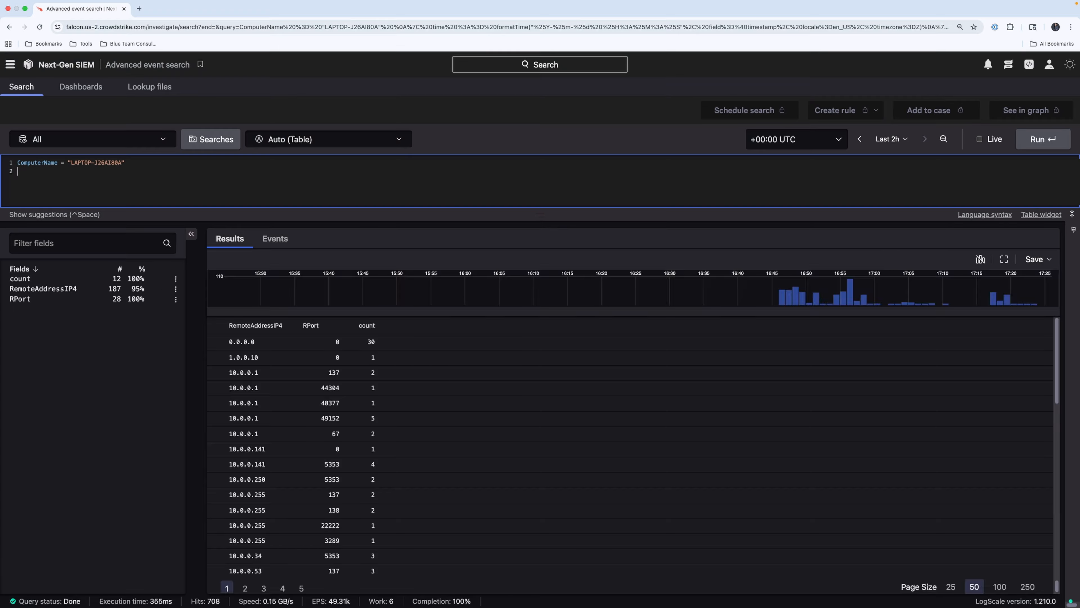
key(Return)
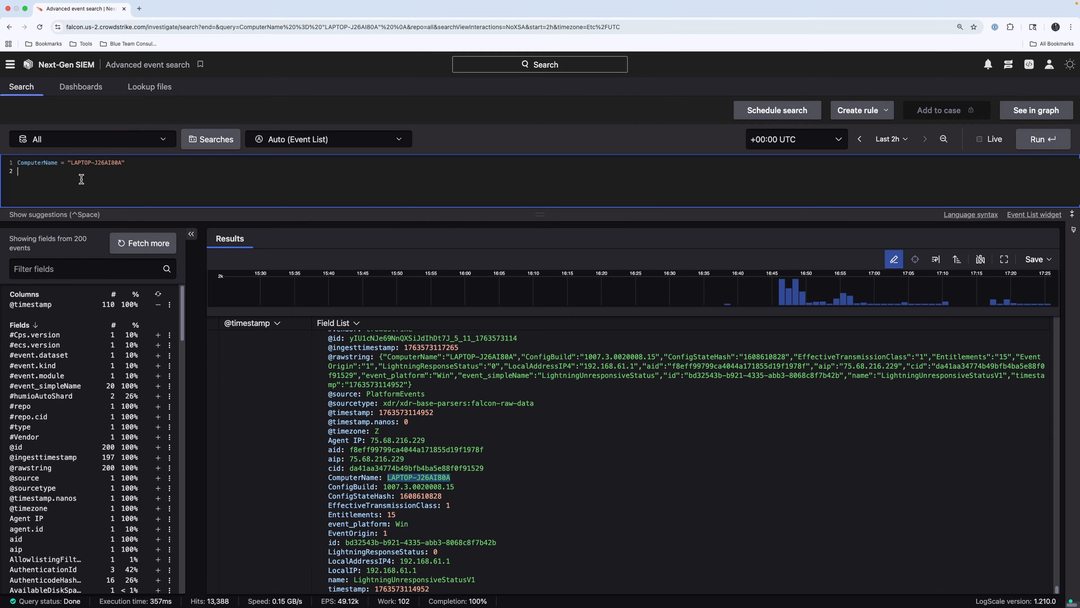
click(890, 139)
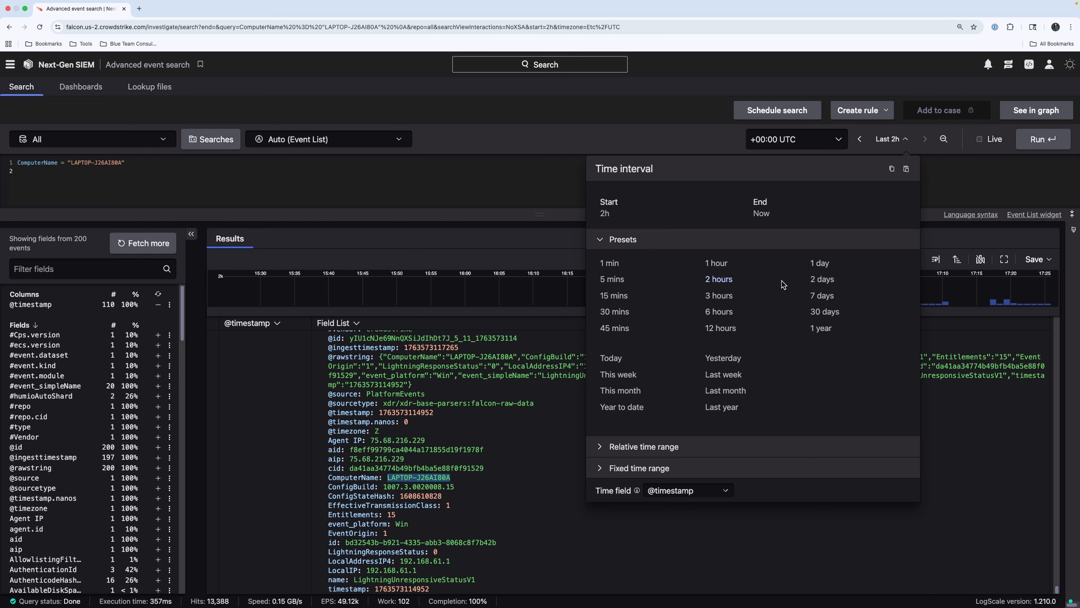
click(816, 264)
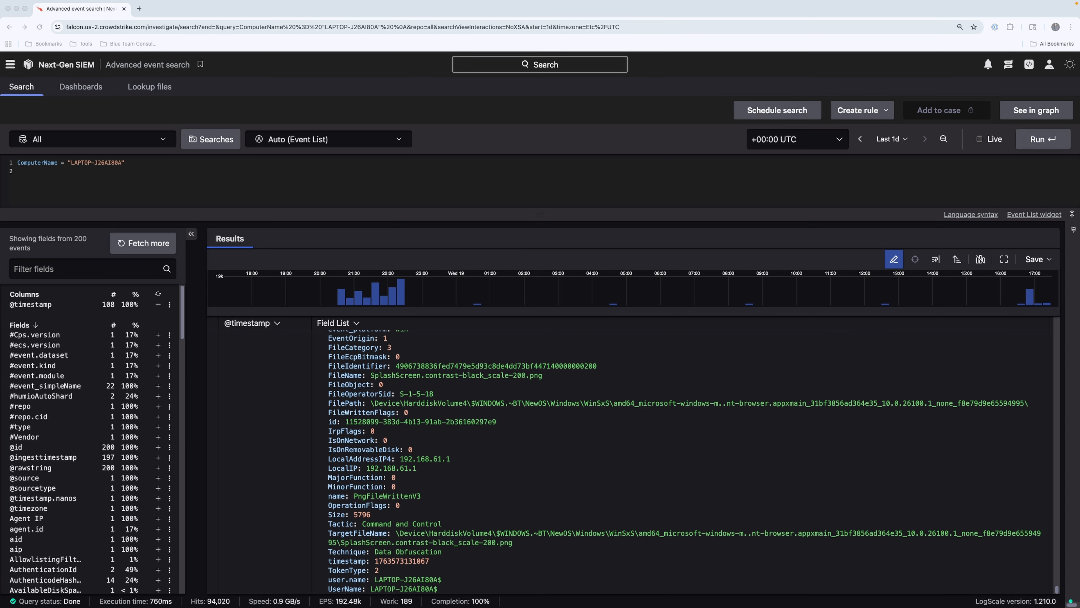
click(130, 172)
text(| time := formatTime("%Y-%m-%d %H:%M:%S", field=@timestamp, locale=en_US, timezone=Z))
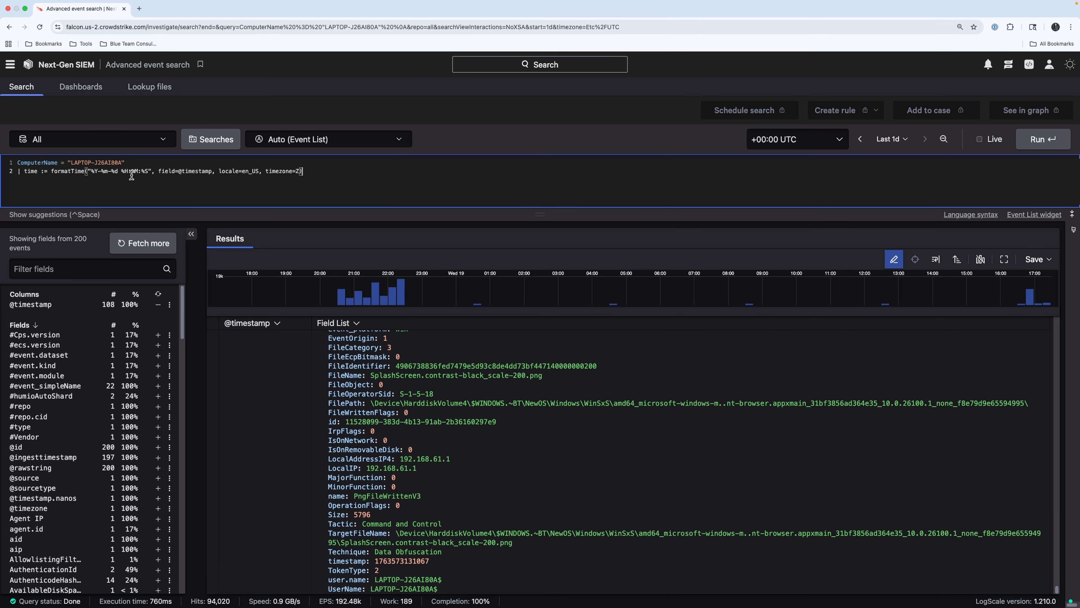
click(1067, 146)
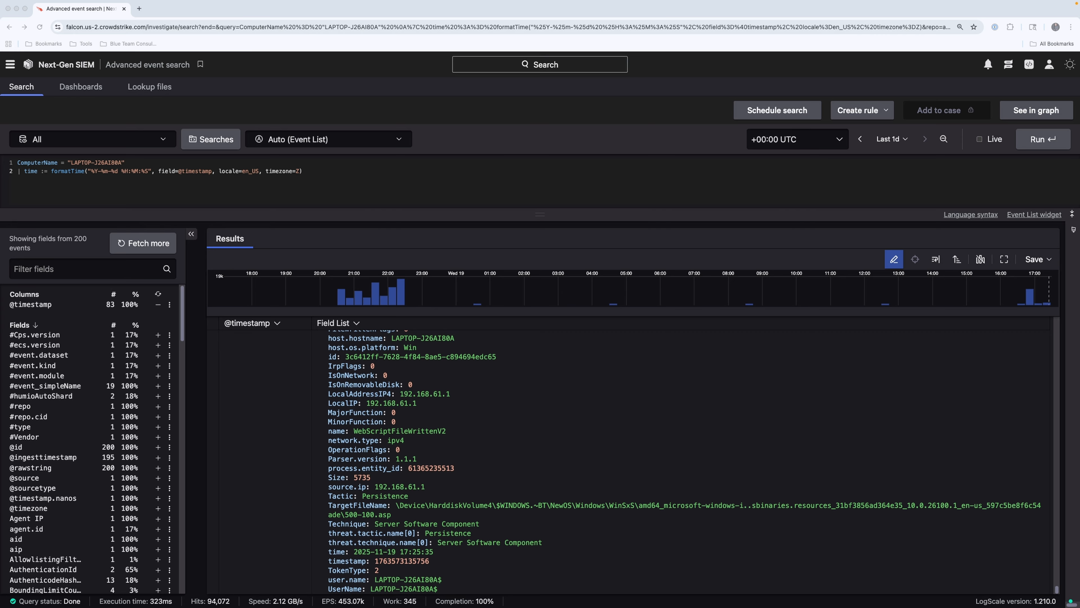
Add a third query line selecting time, CommandLine, UserName, FileName, ImageFileName, SHA256HashData and TargetProcessId
click(106, 190)
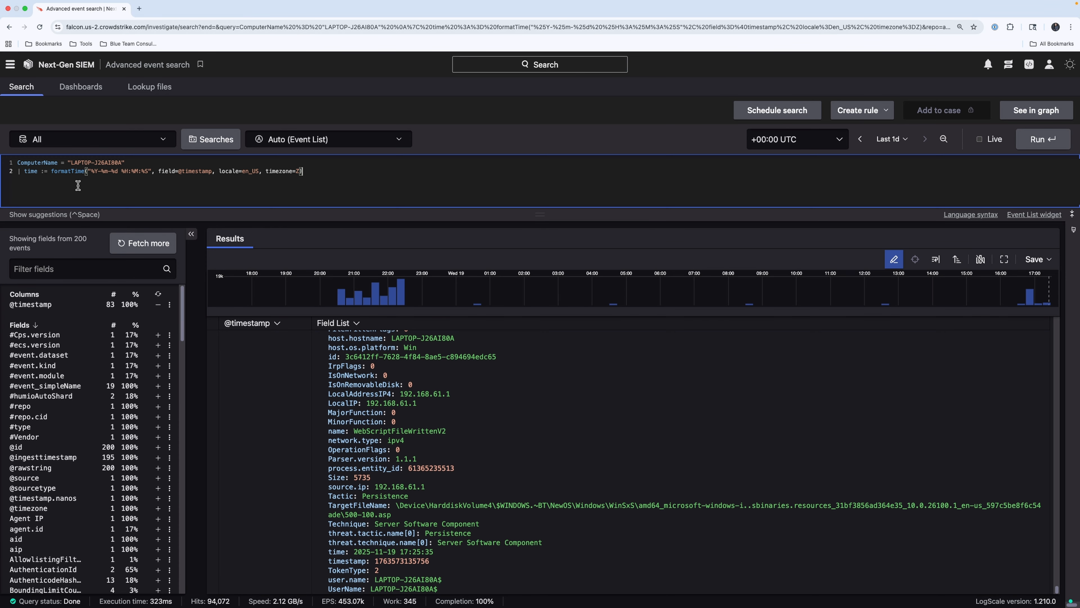
key(Return)
text(|select([time,CommandLine,UserName,FileName,ImageFileName,SHA256HashData,TargetProcessId]))
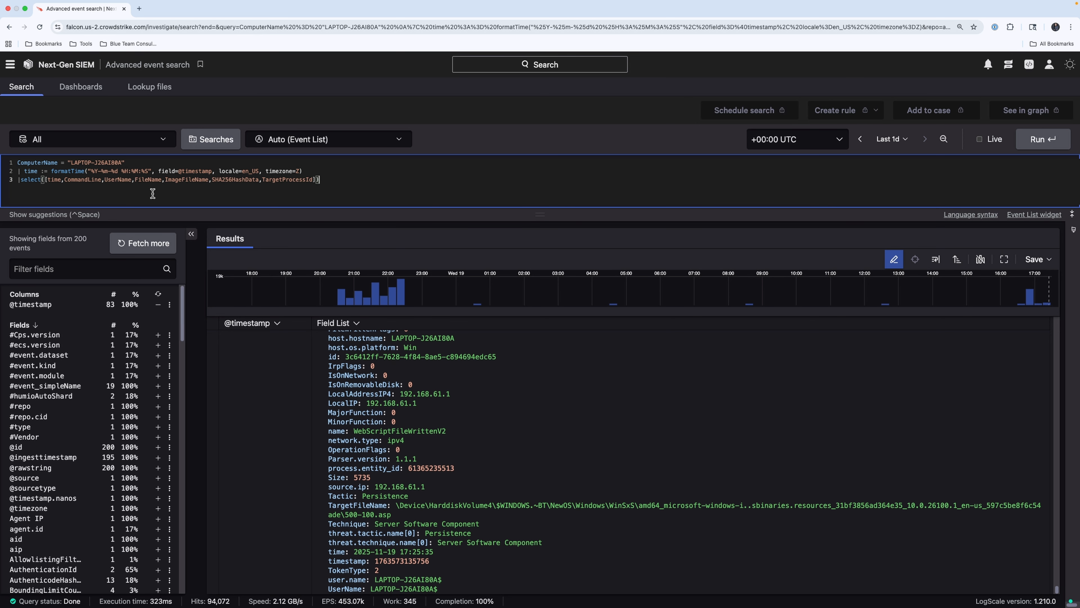
Append RemoteAddressIP4 and RPort to the end of the select field list and run the query
click(313, 180)
text(, Rem)
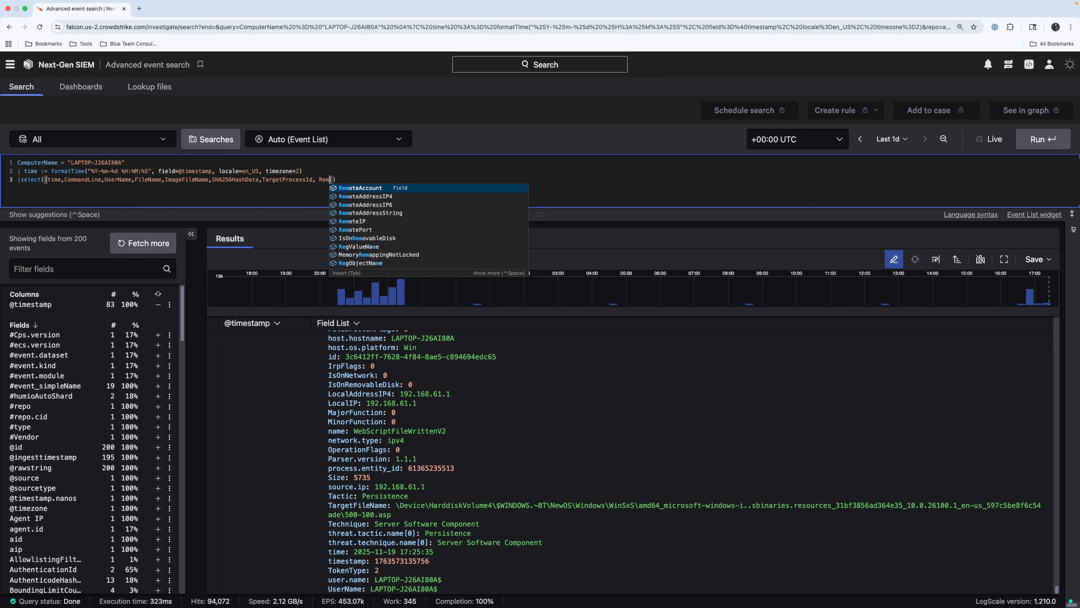
click(372, 196)
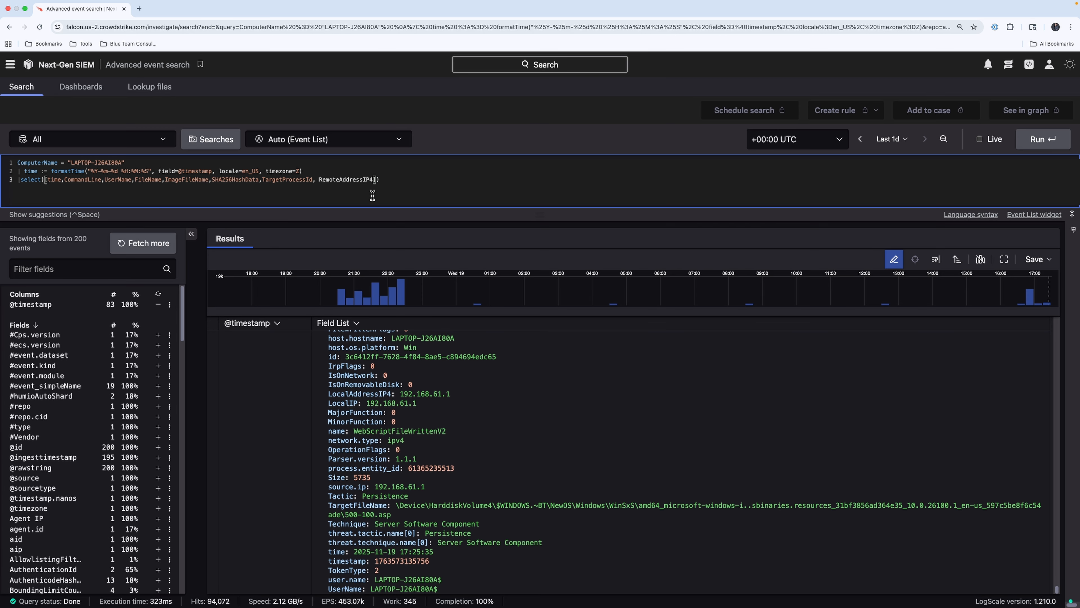
text(, R[p)
text(Rpo)
text(t)
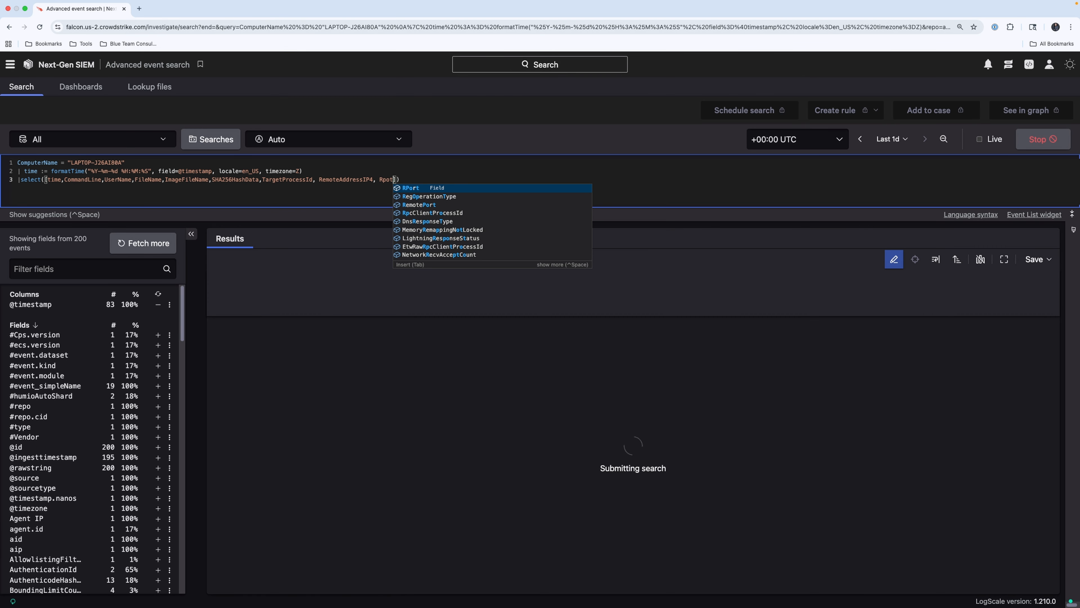
click(406, 188)
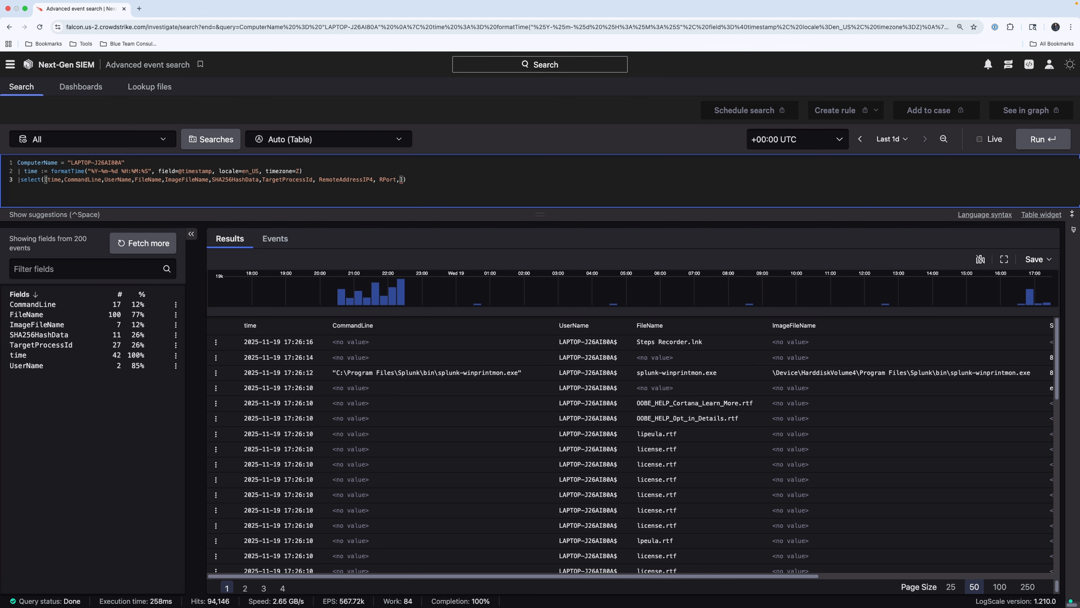
key(Return)
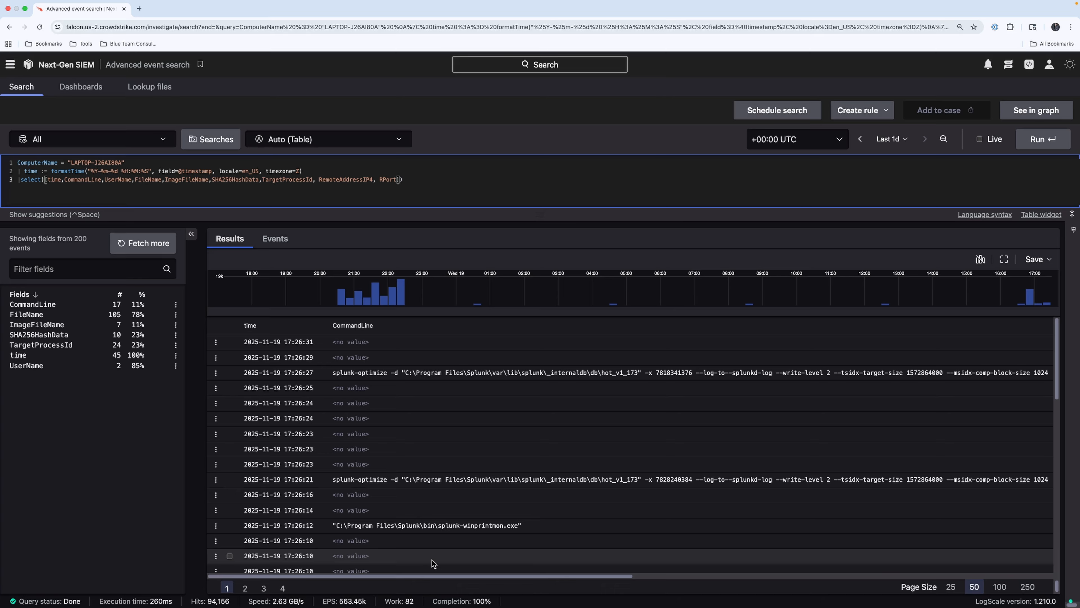
Look through the remaining columns of the results table and the list of UserName values
drag(380, 576, 769, 571)
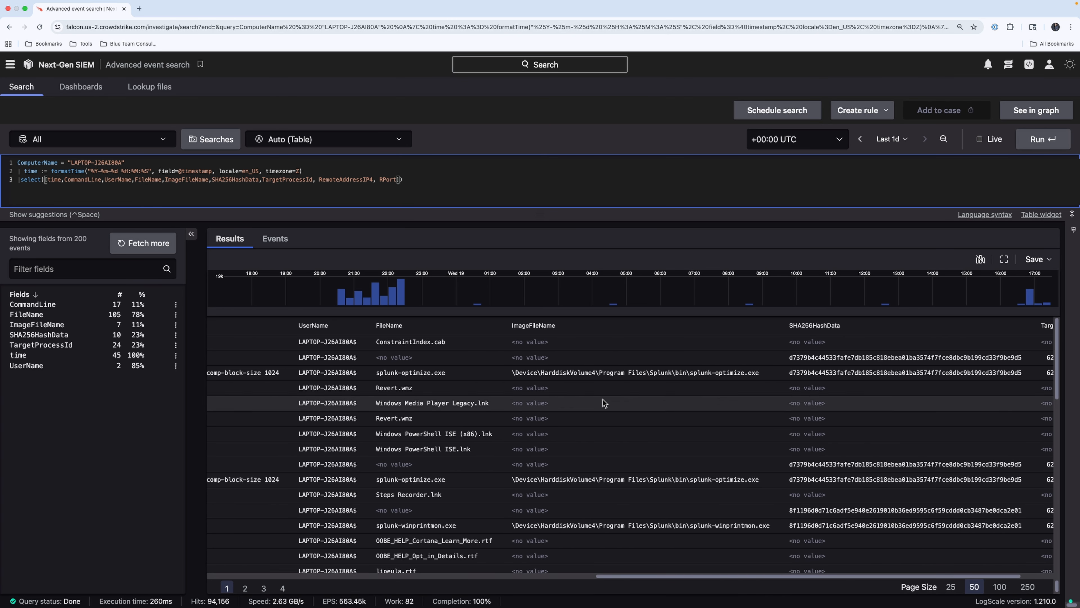
click(444, 342)
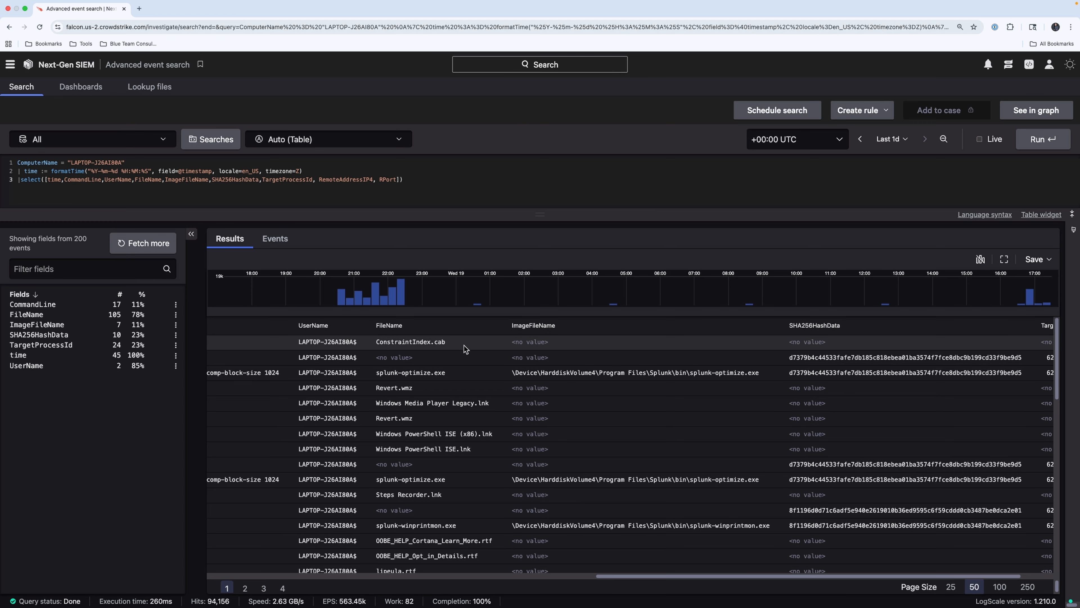
click(85, 365)
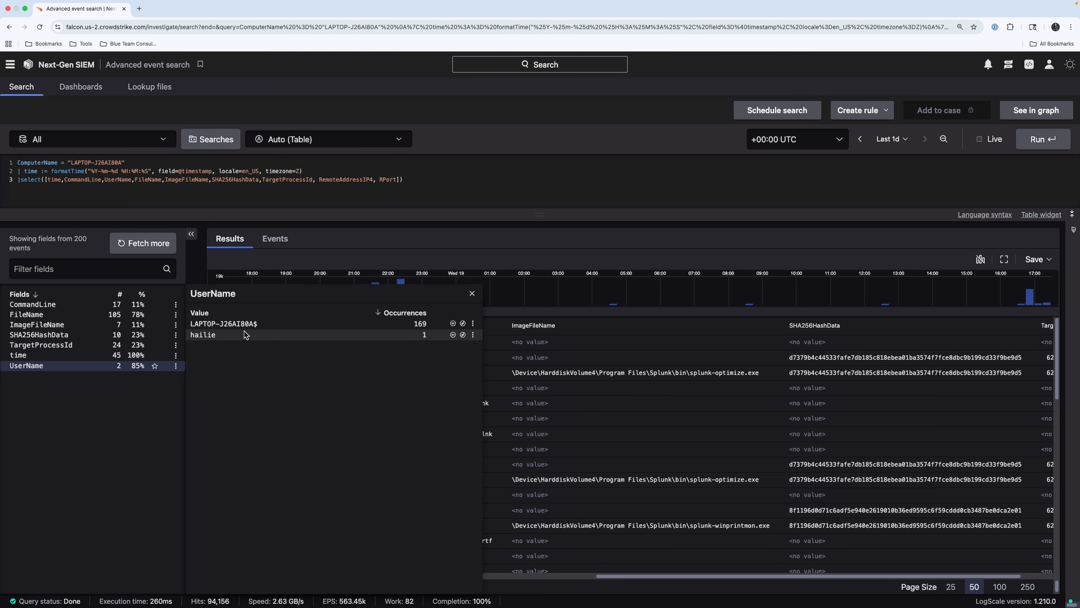
Exclude splunk-admon.exe from the results using the FileName field's values, then close the value list
click(82, 317)
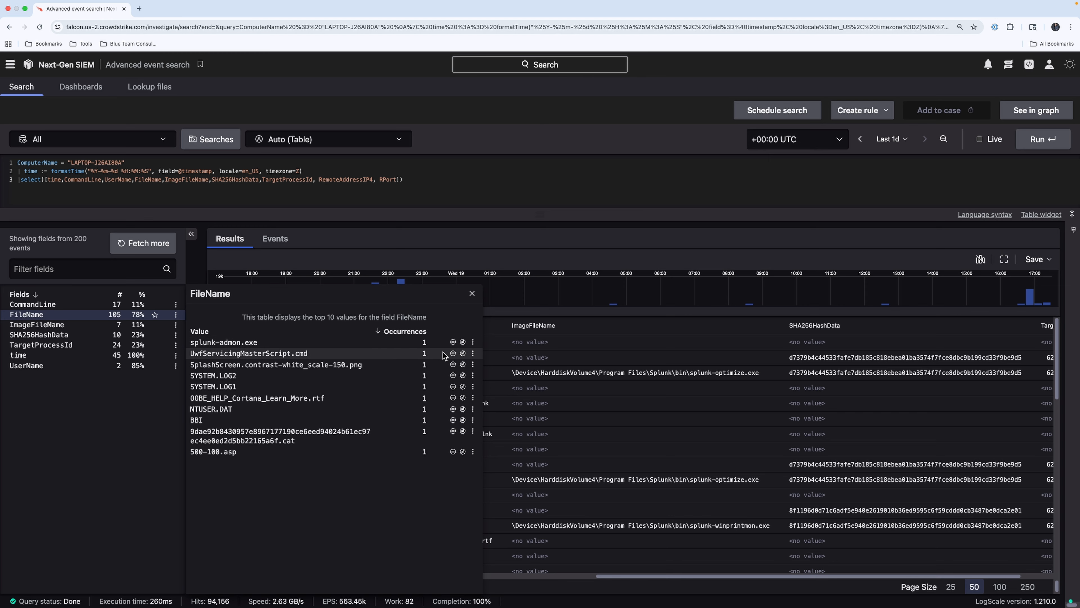
click(462, 342)
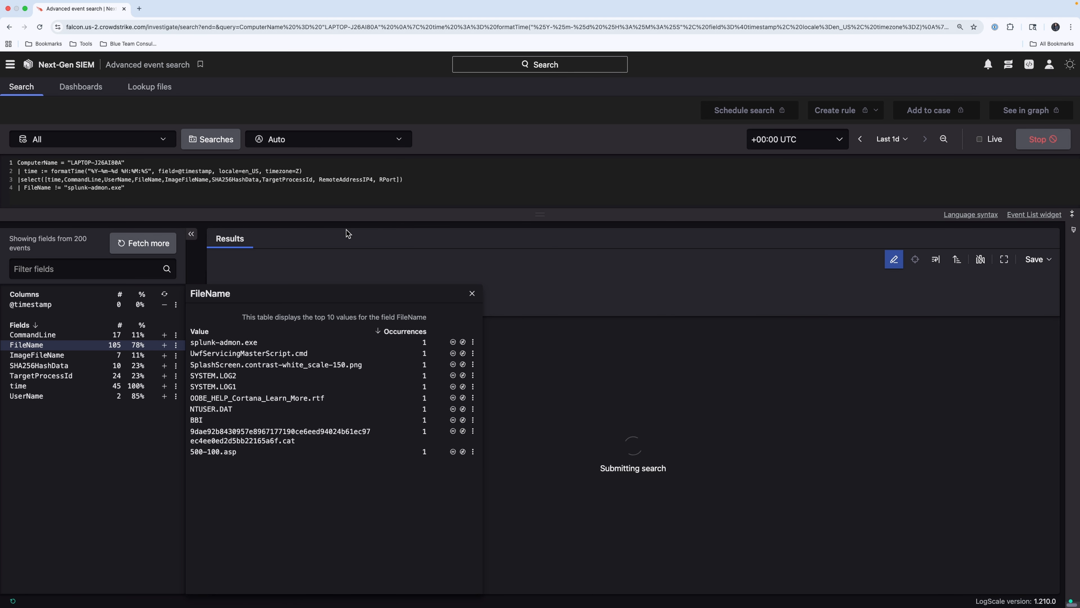
click(487, 196)
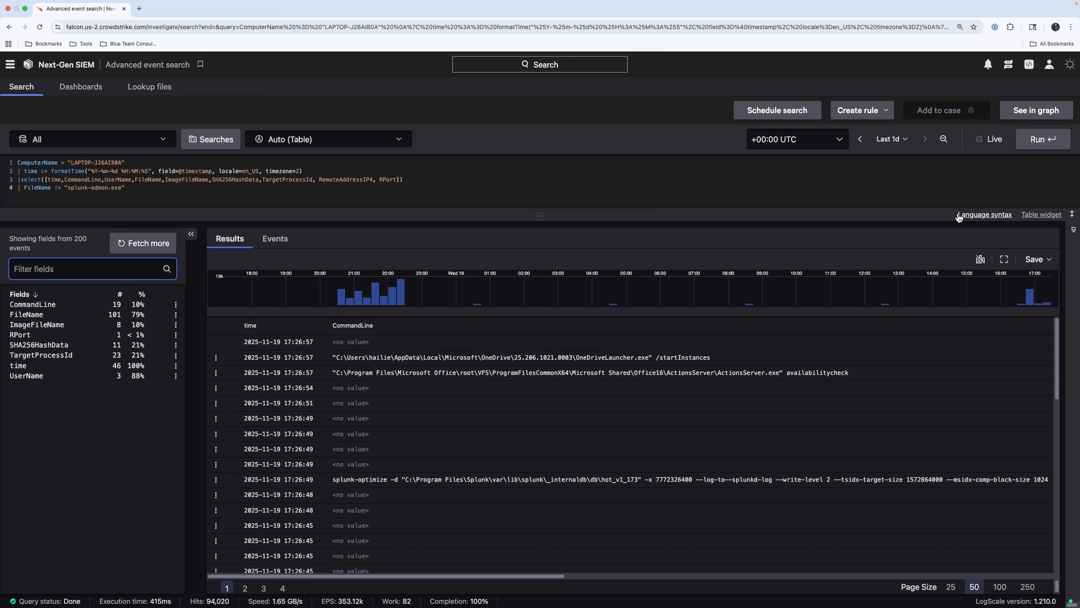
click(1038, 259)
click(988, 329)
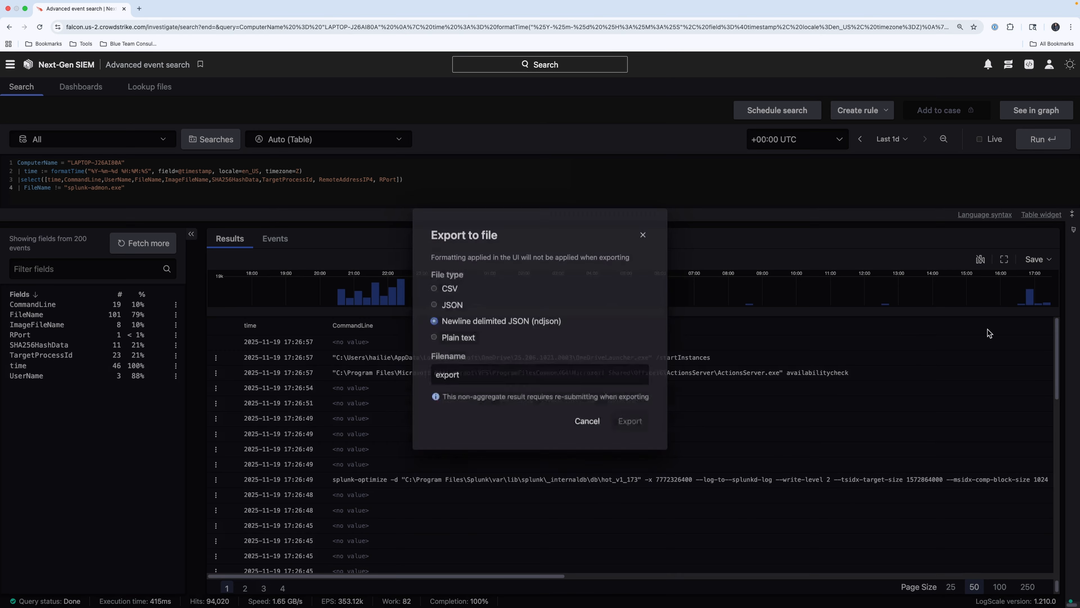
click(455, 290)
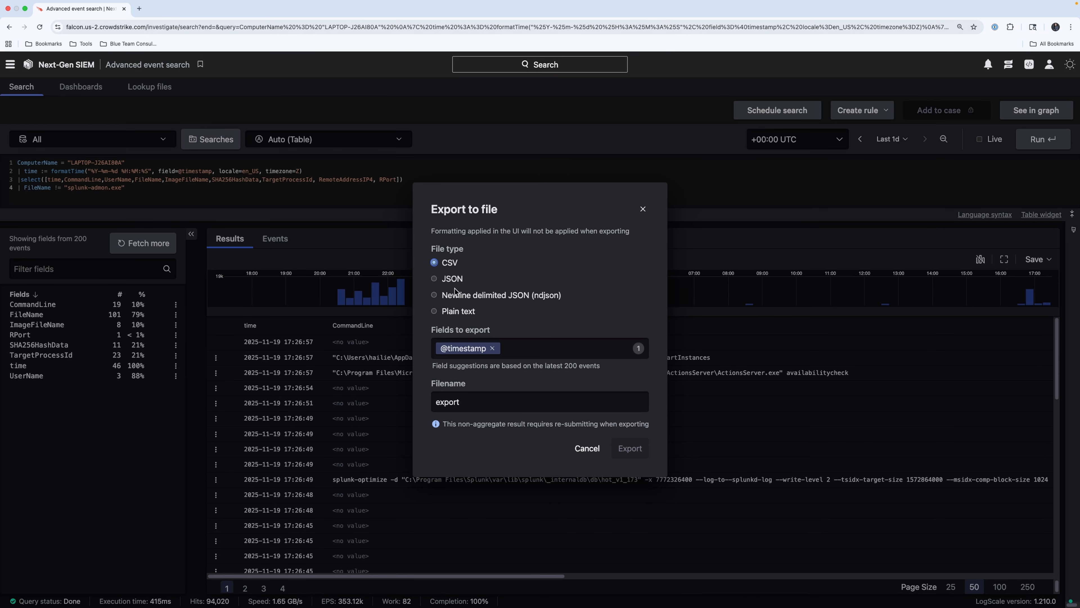
click(532, 350)
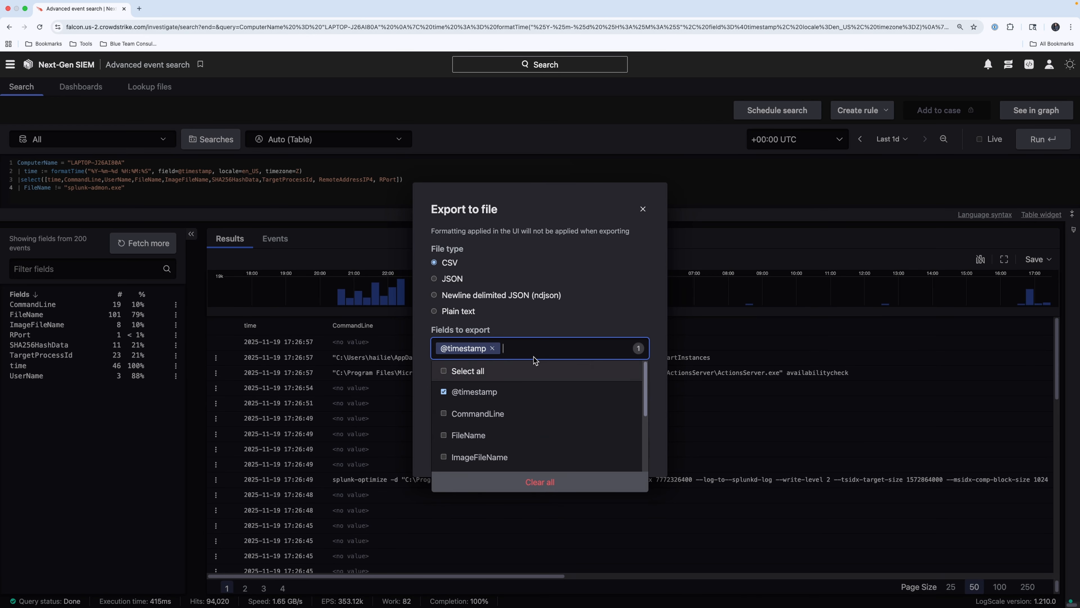
click(444, 371)
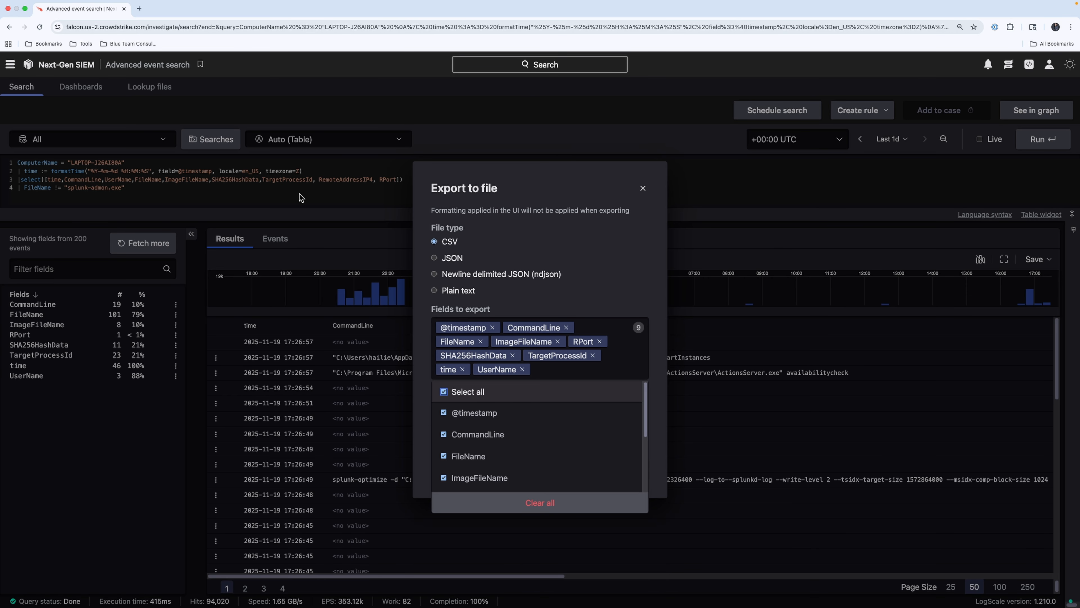
click(590, 283)
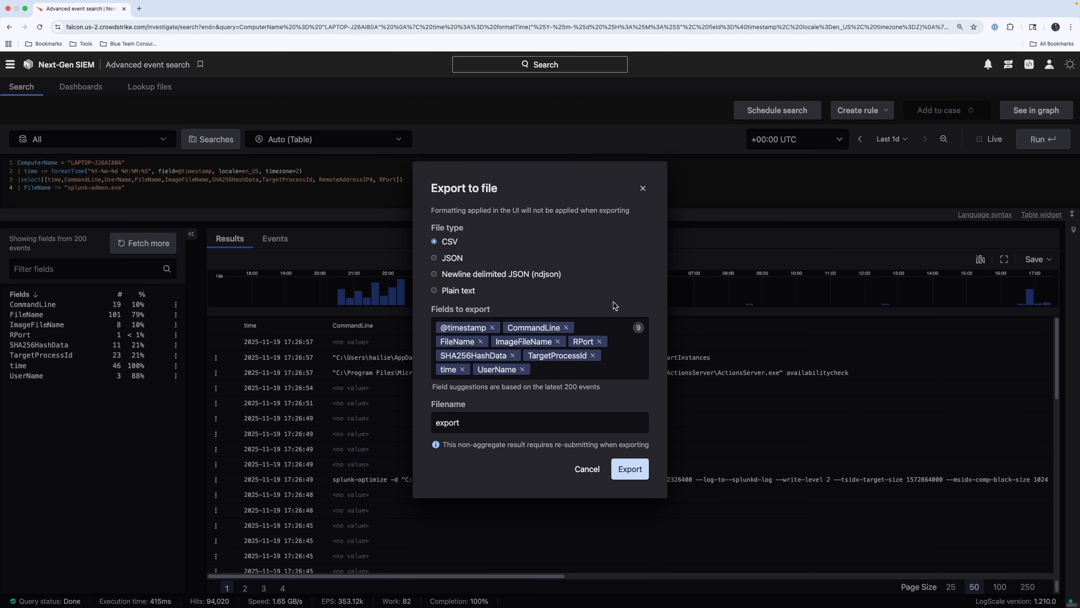
click(577, 419)
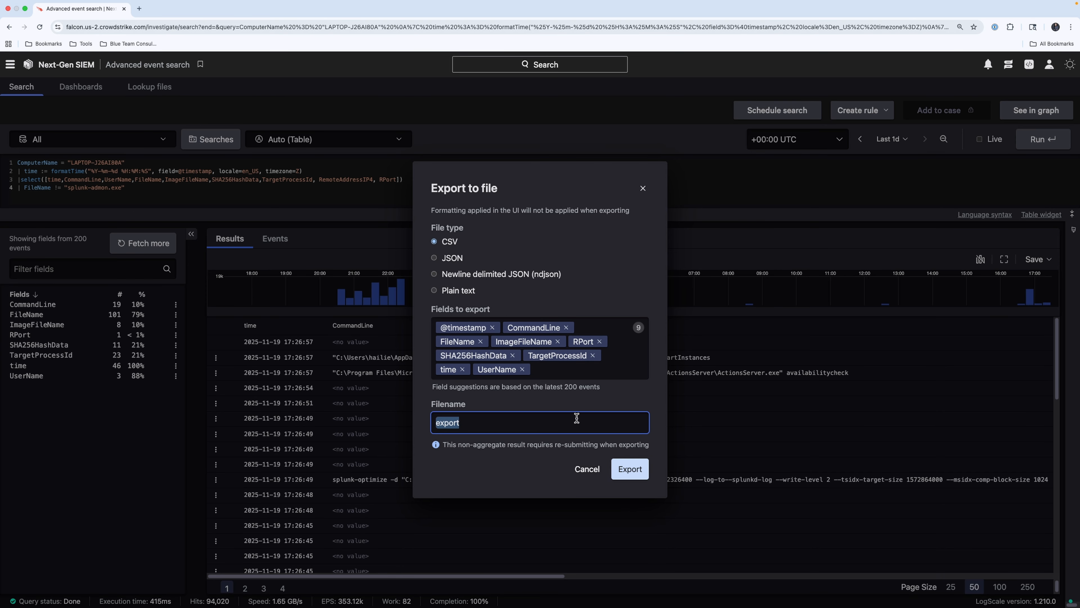
text(last2hrs_raw pull)
click(587, 469)
click(397, 179)
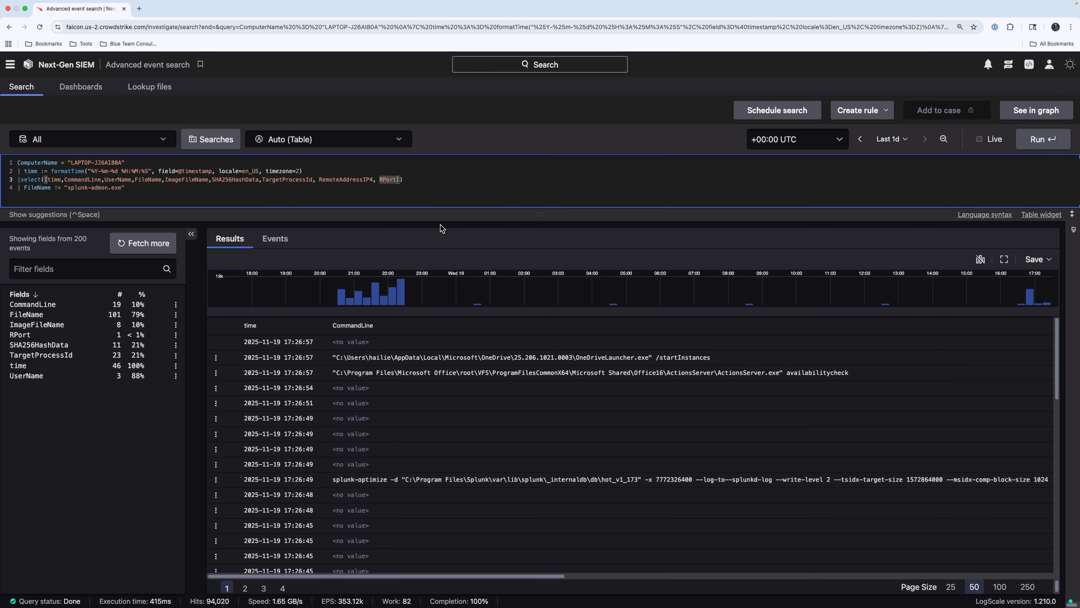
text(,)
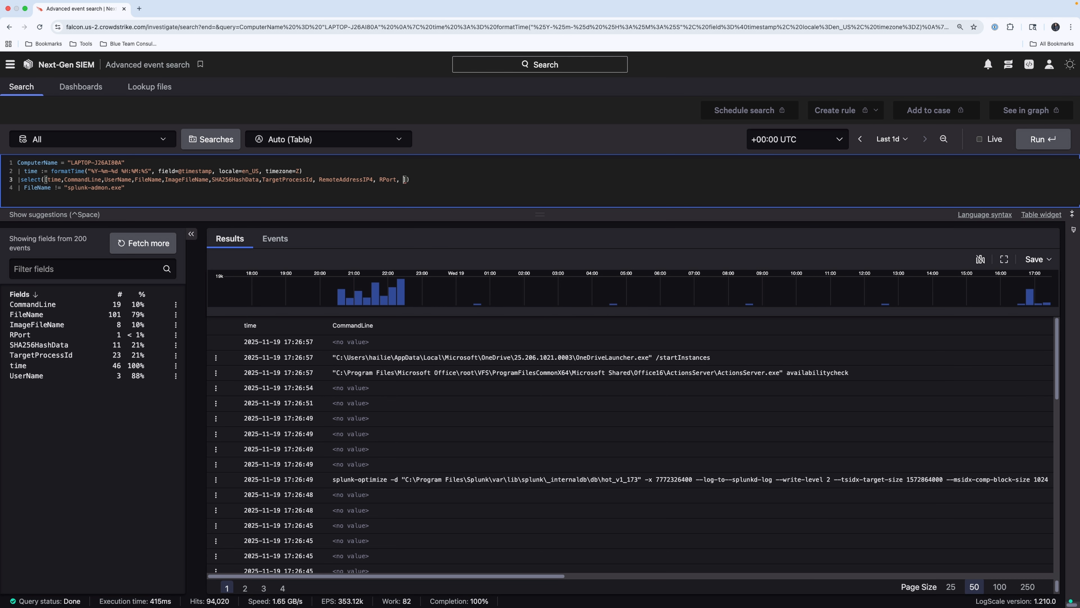
text( @raw)
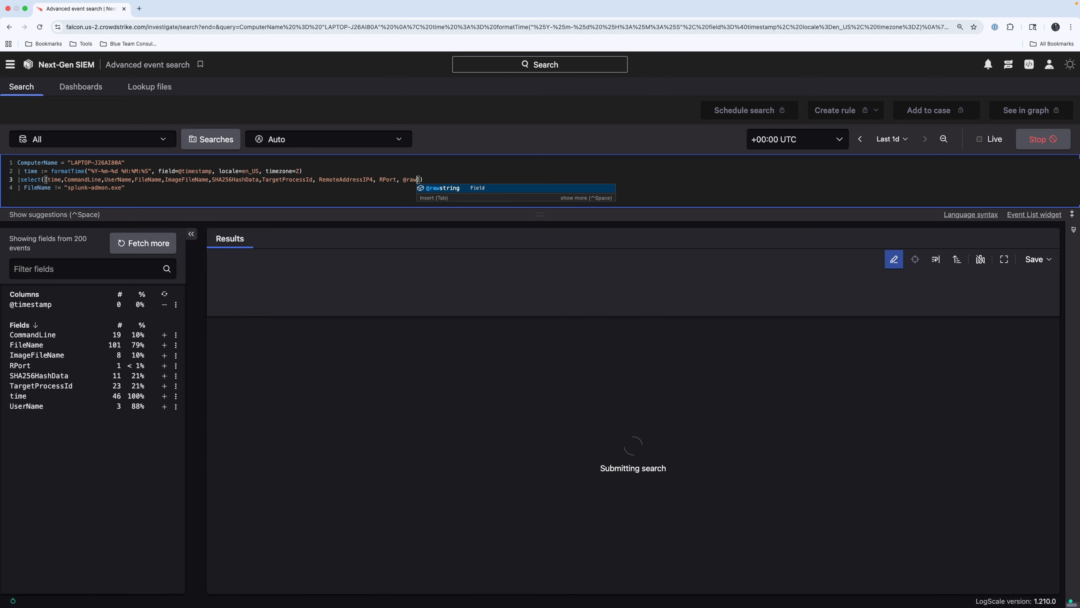
key(Tab)
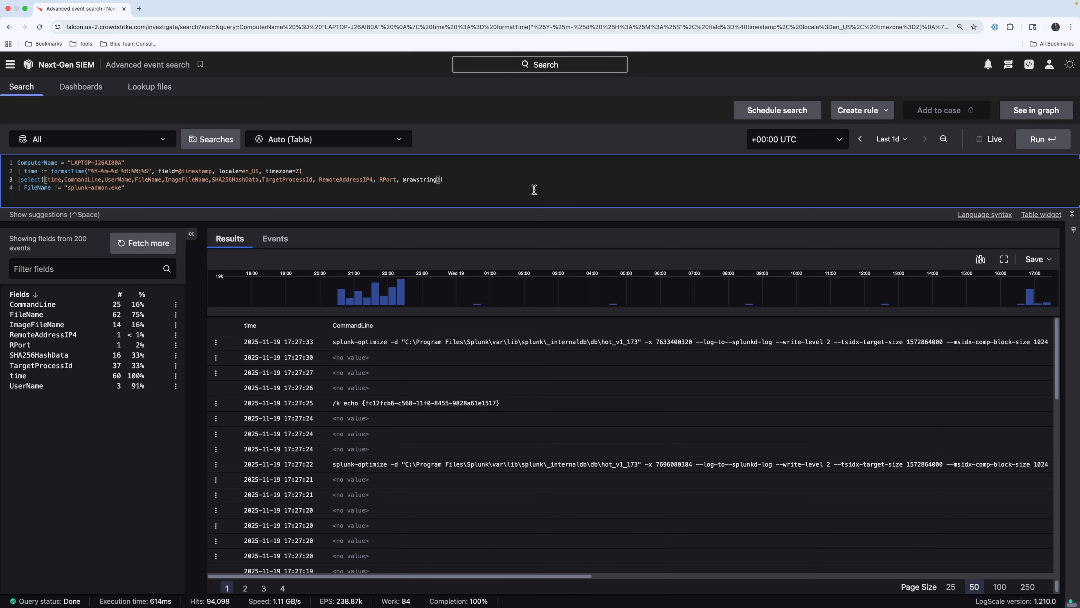
click(1042, 139)
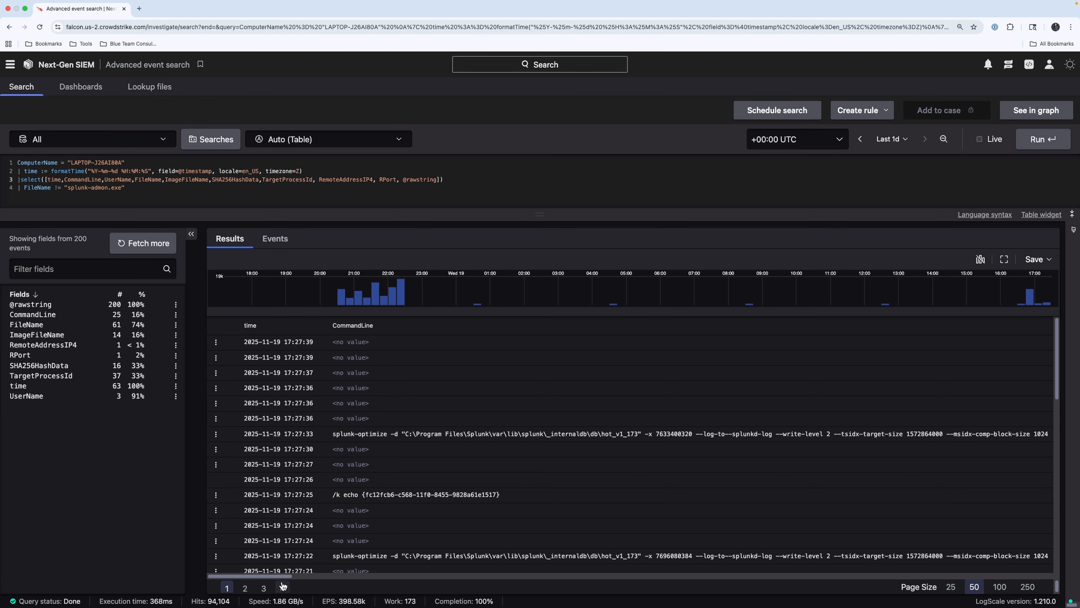
drag(270, 576, 779, 575)
drag(718, 580, 461, 588)
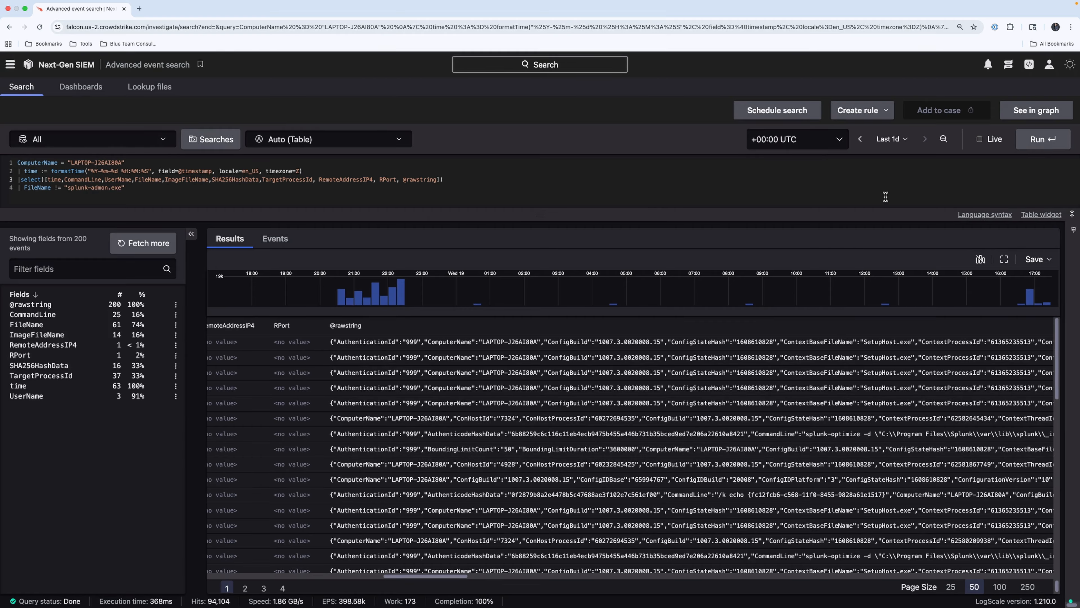
click(1034, 263)
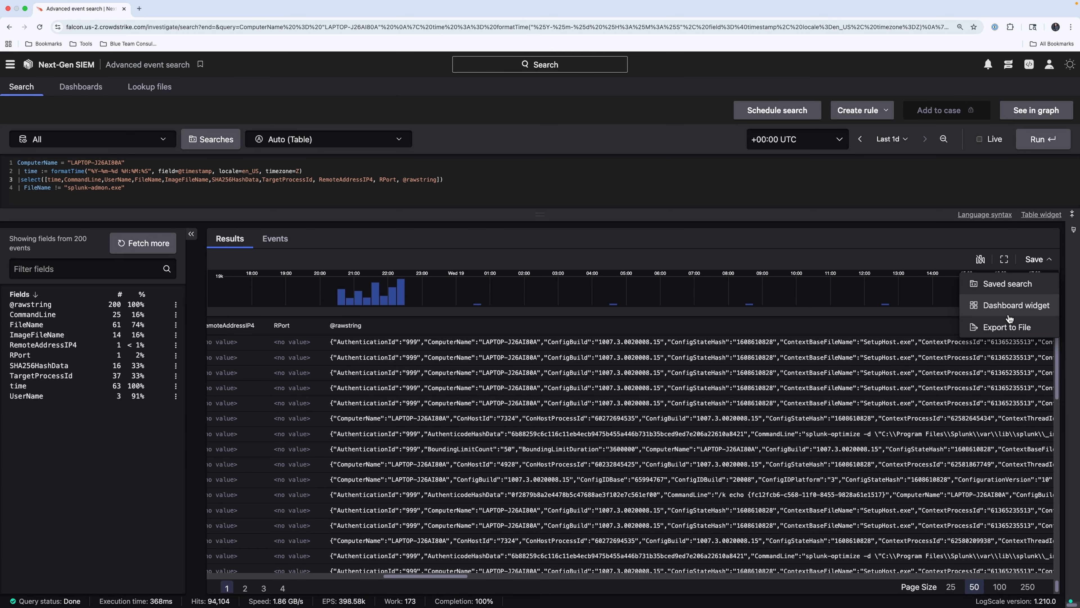
click(1006, 327)
click(445, 294)
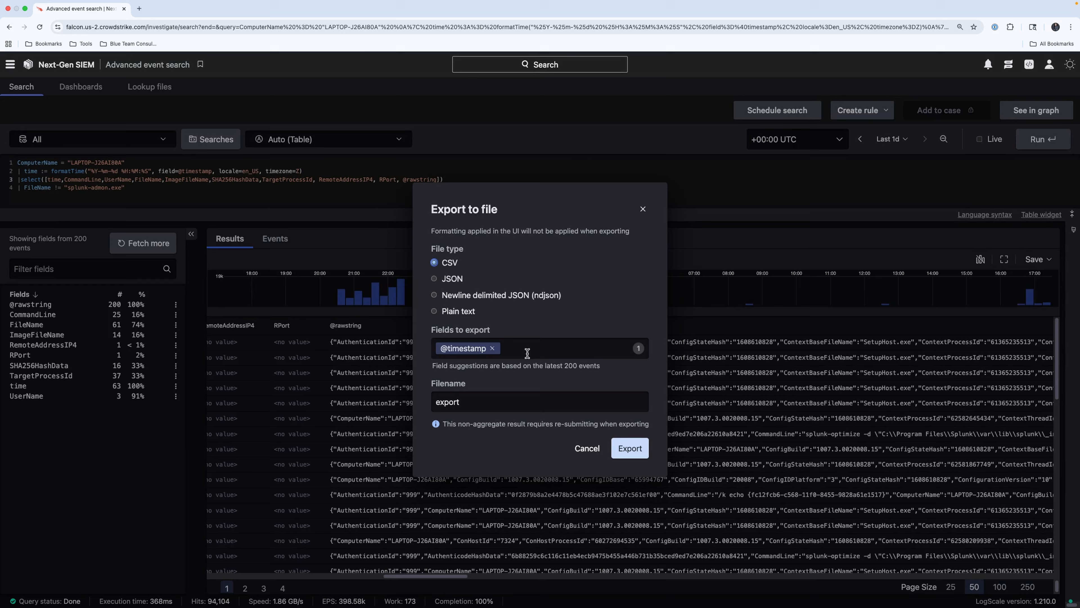
click(532, 353)
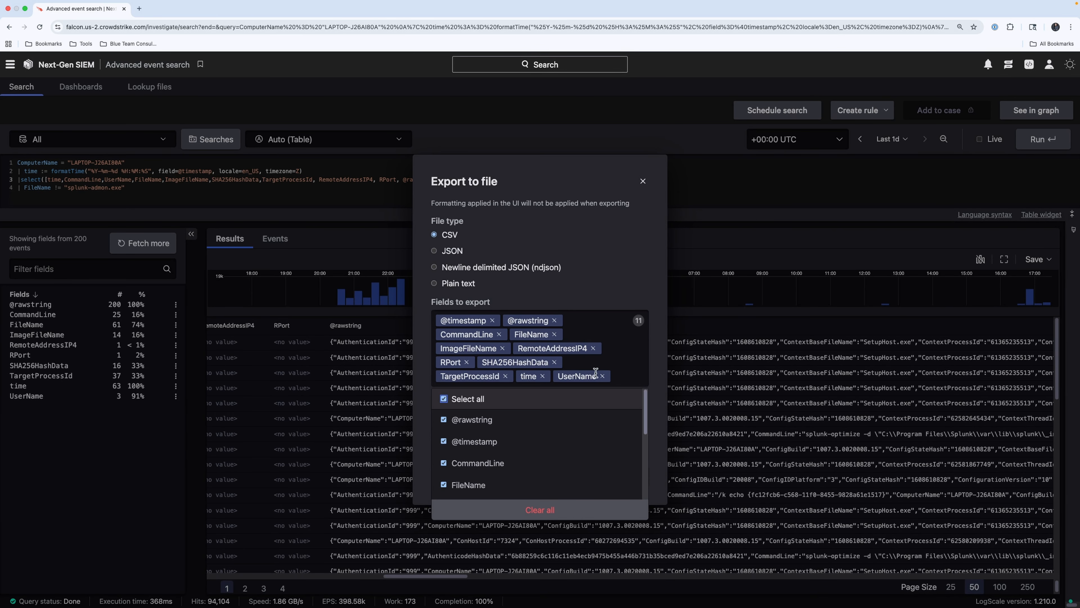
click(604, 278)
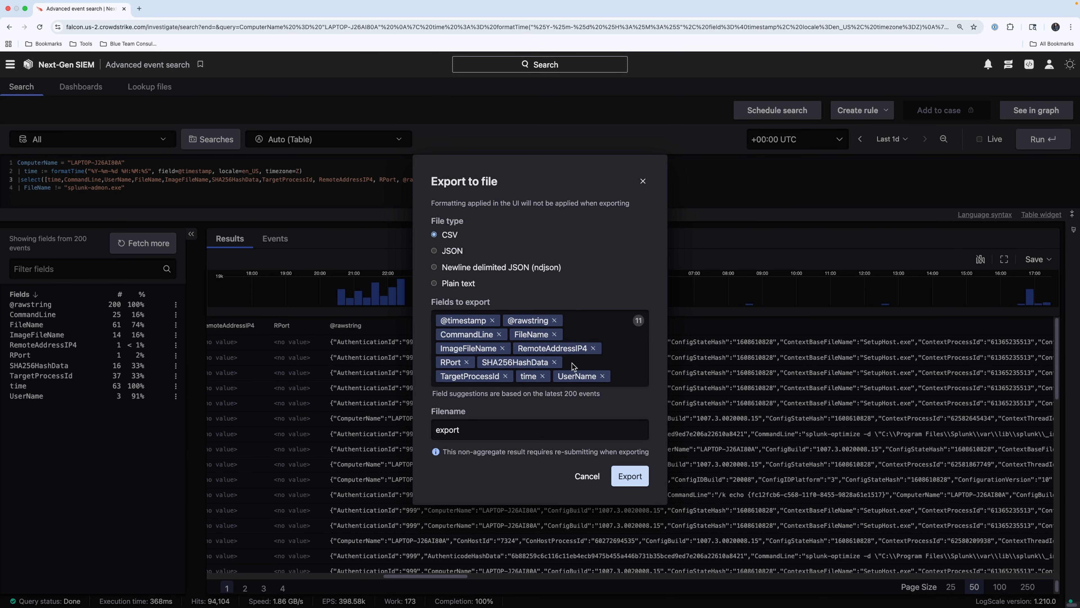
Name the export last2hrs_rawcsexport_80A, run it and save the file to the Desktop folder
double_click(568, 432)
text(last2hrs)
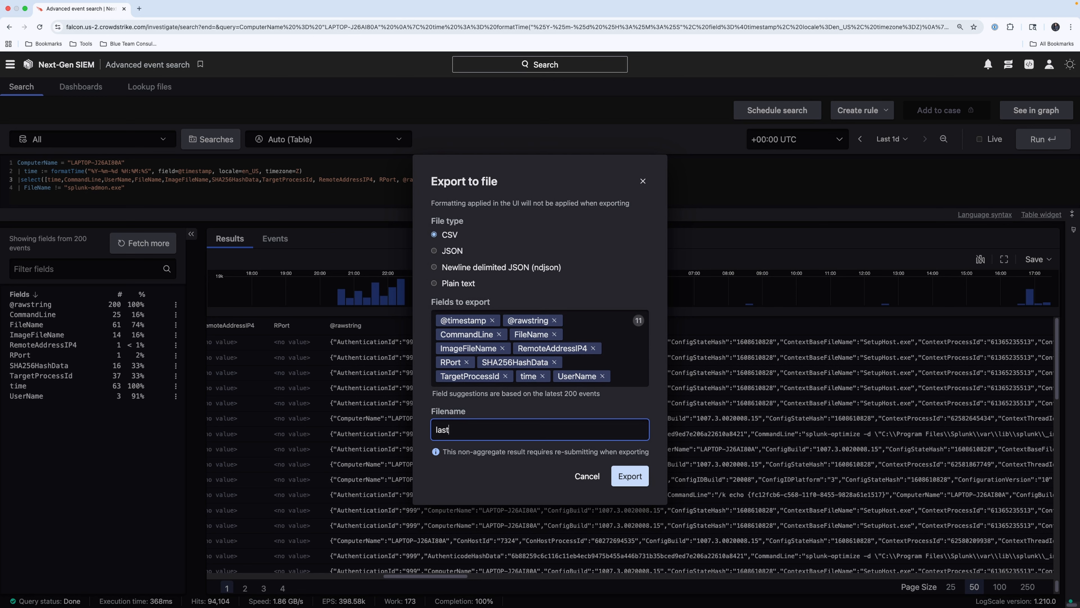
text(_rawcsexport_80A)
click(646, 478)
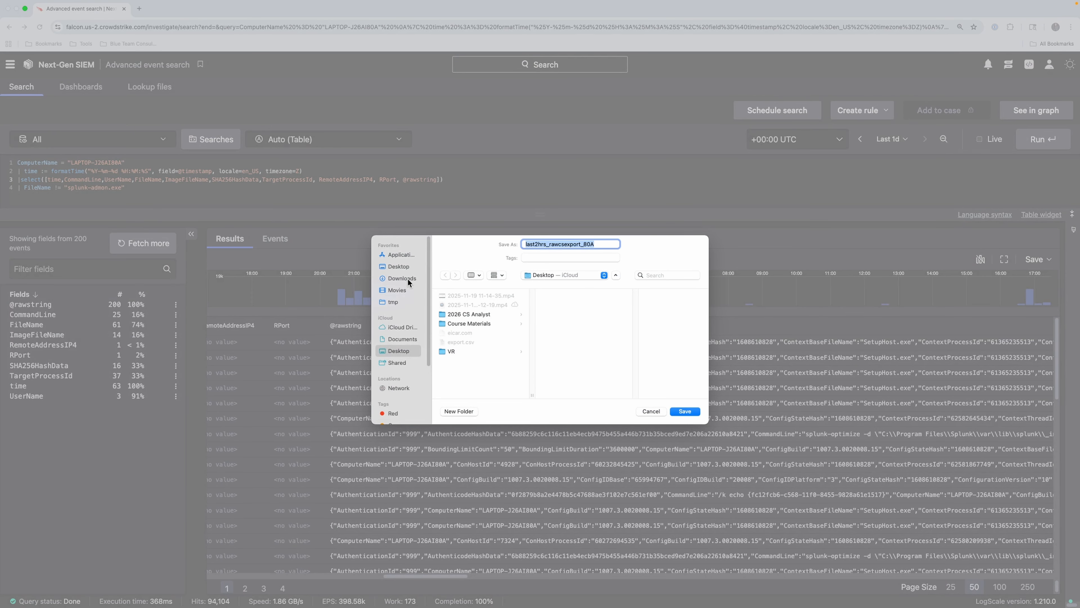
click(403, 268)
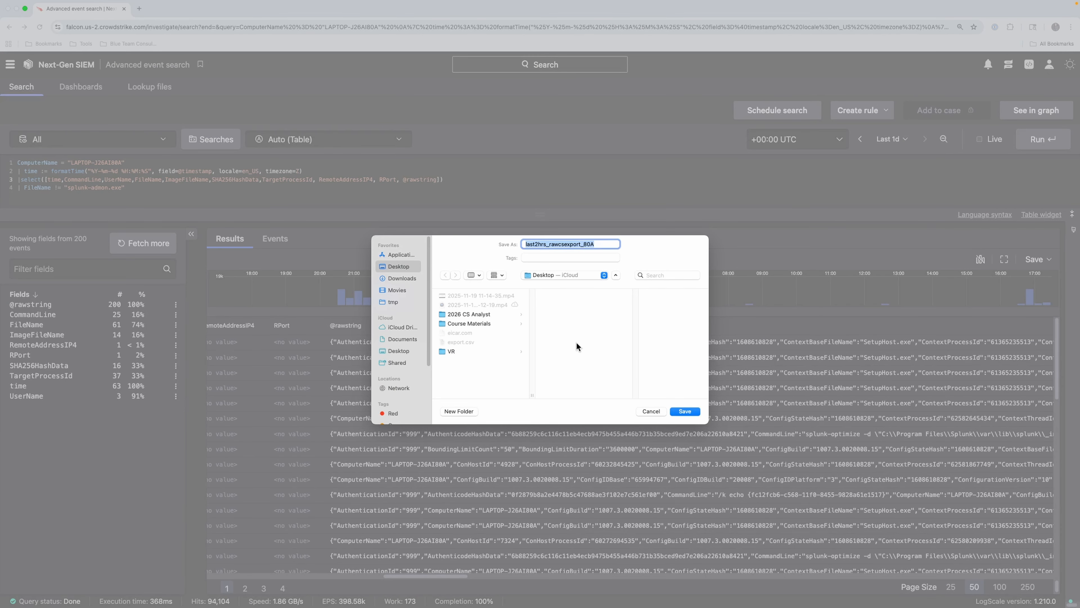
click(690, 413)
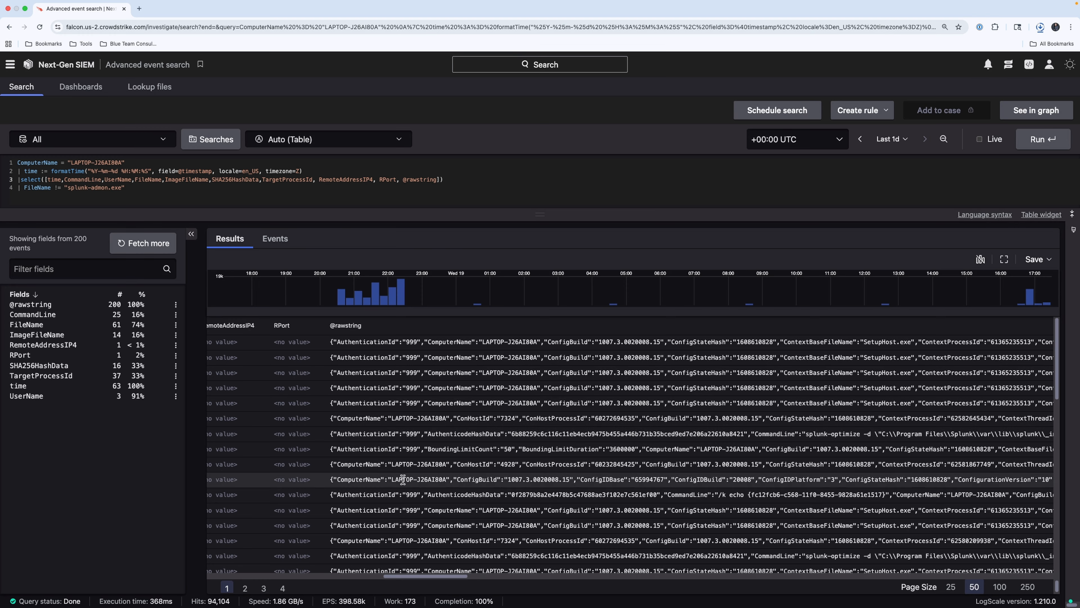
Clear the entire query to search all events without a filter, and list the top values of the #event_simpleName field
drag(417, 577, 193, 577)
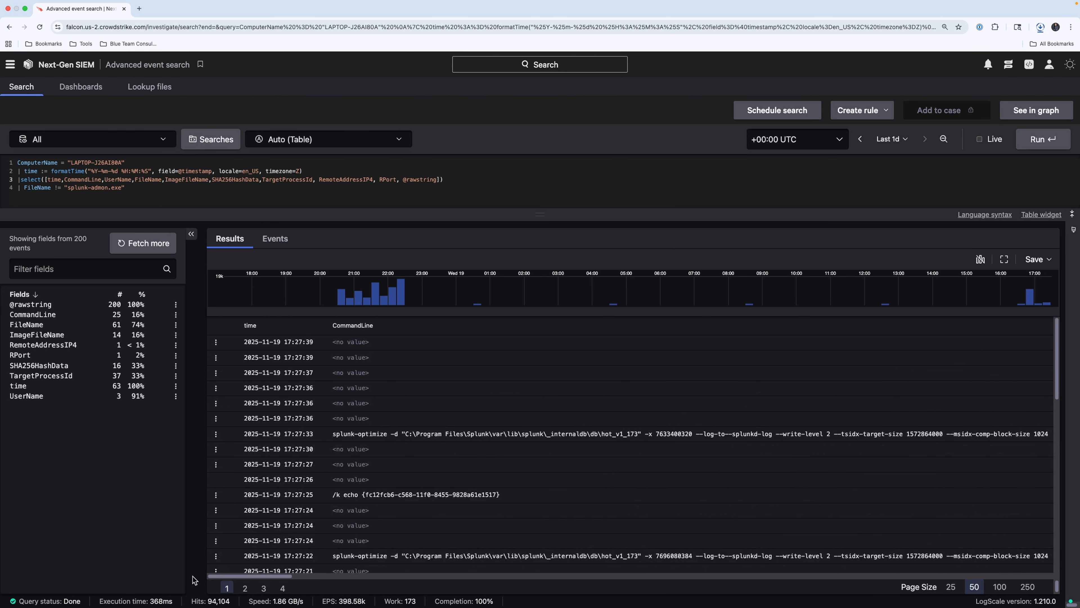
drag(175, 198, 1, 162)
key(BackSpace)
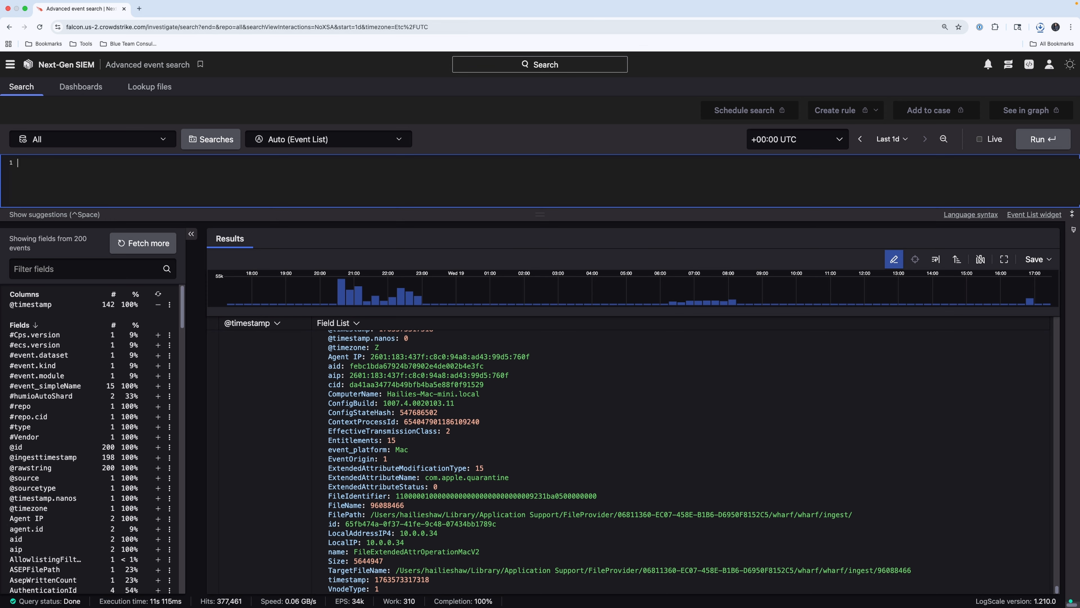
click(87, 386)
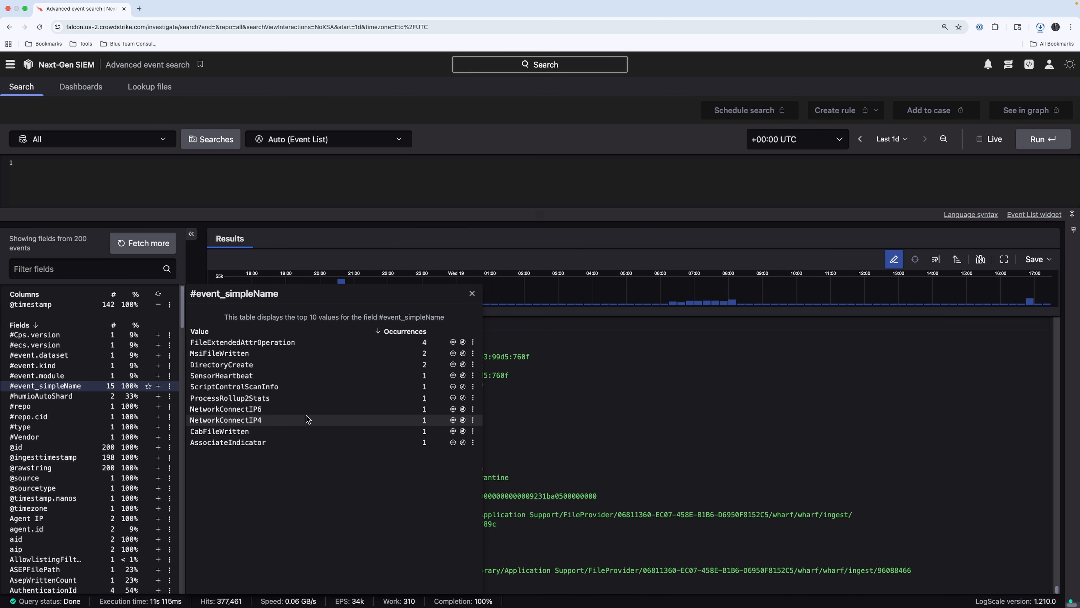